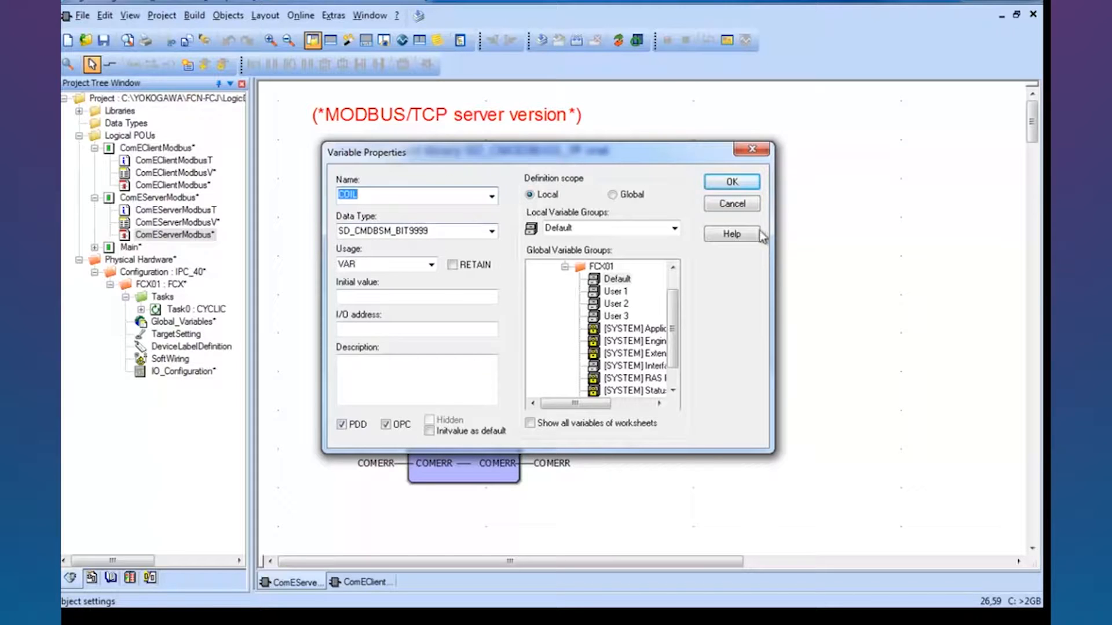
Step: Review the COIL, DSCI, IREG and HREG variables on the SD_CMDBSE_BS_OPEN block, checking the HREG variable's properties without changing them
click(744, 206)
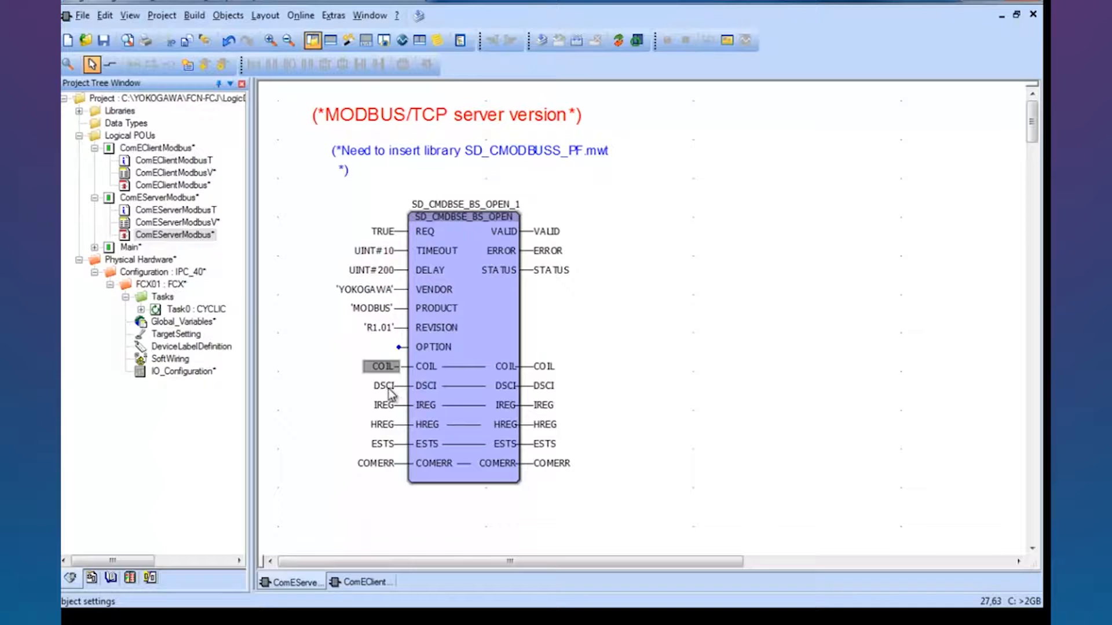
click(388, 388)
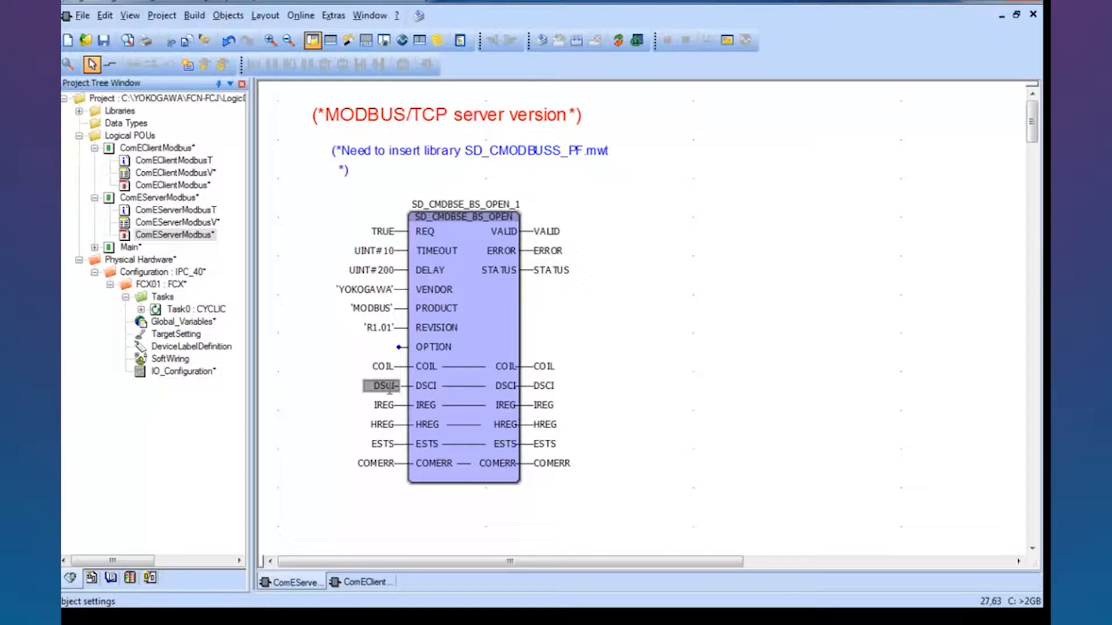
click(382, 406)
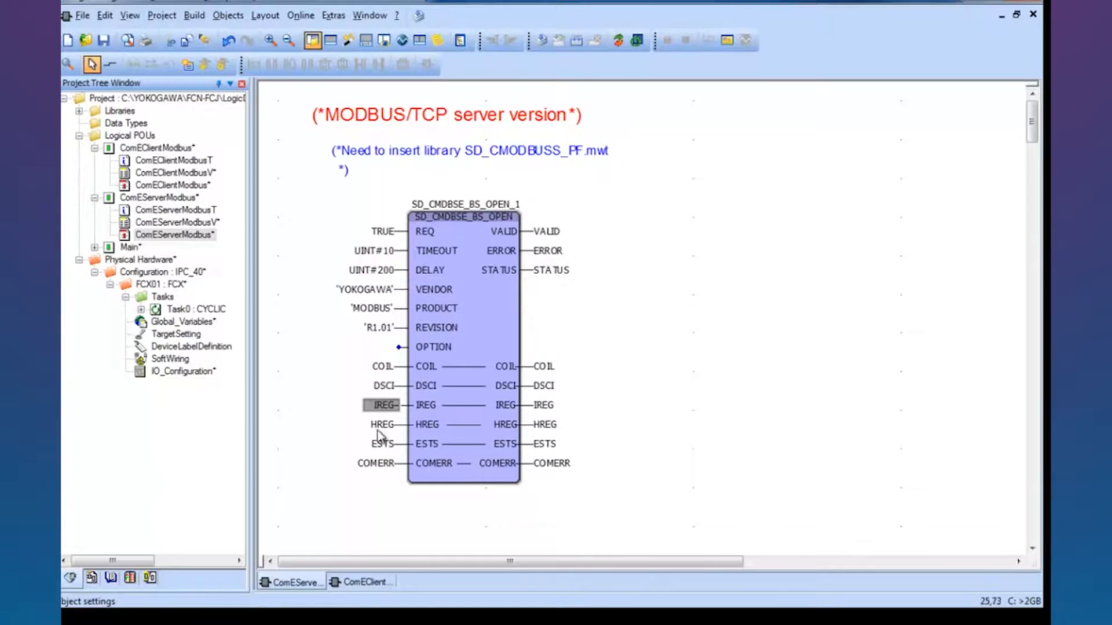
click(379, 427)
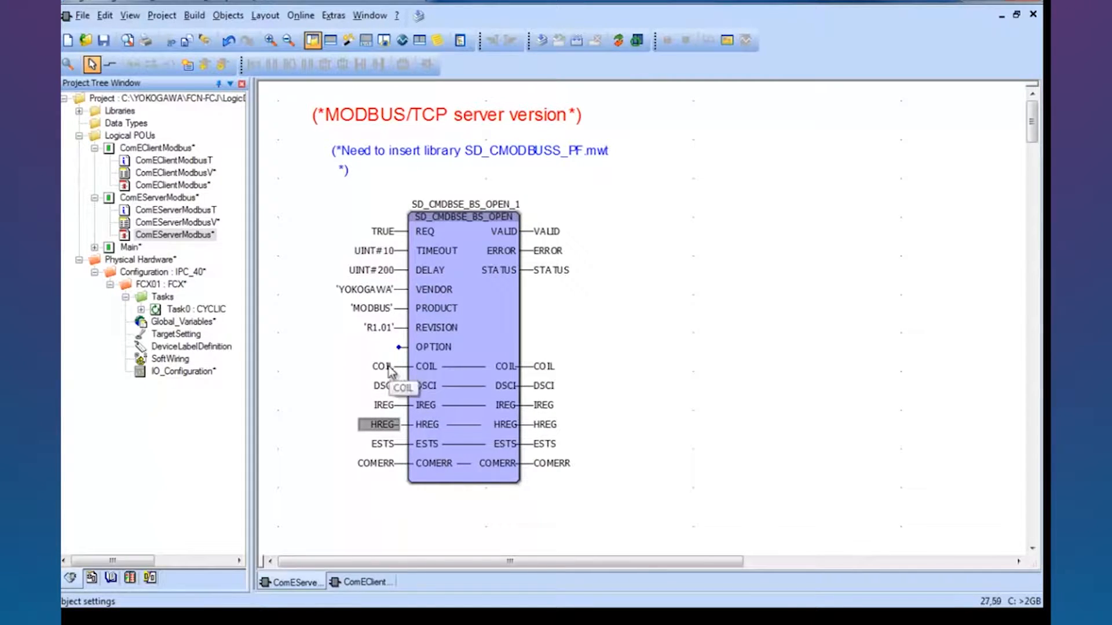
double_click(379, 425)
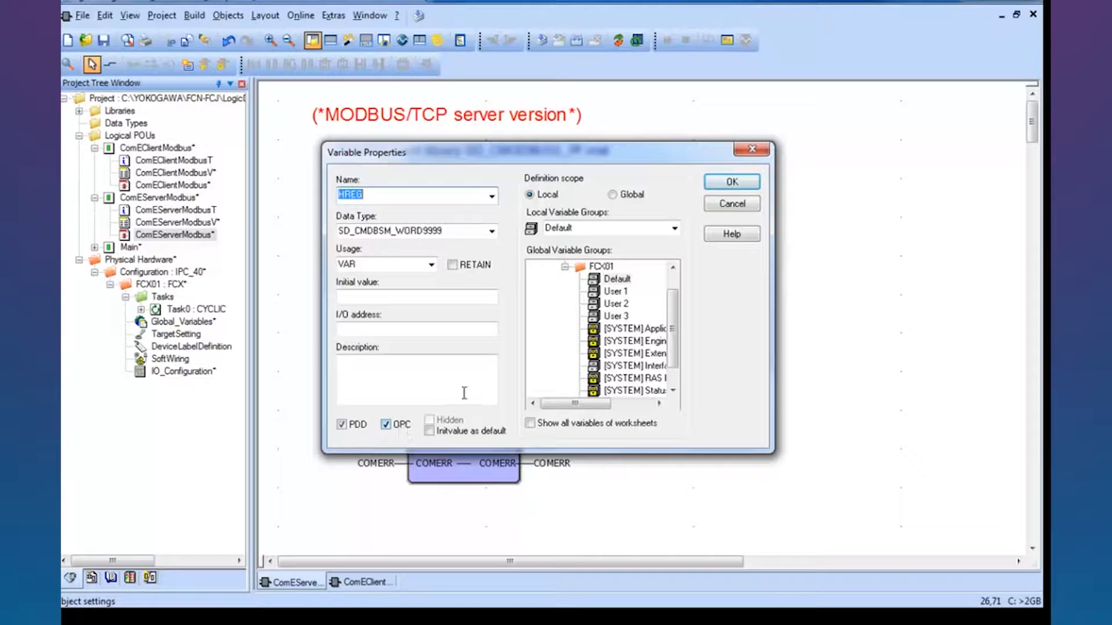
click(732, 204)
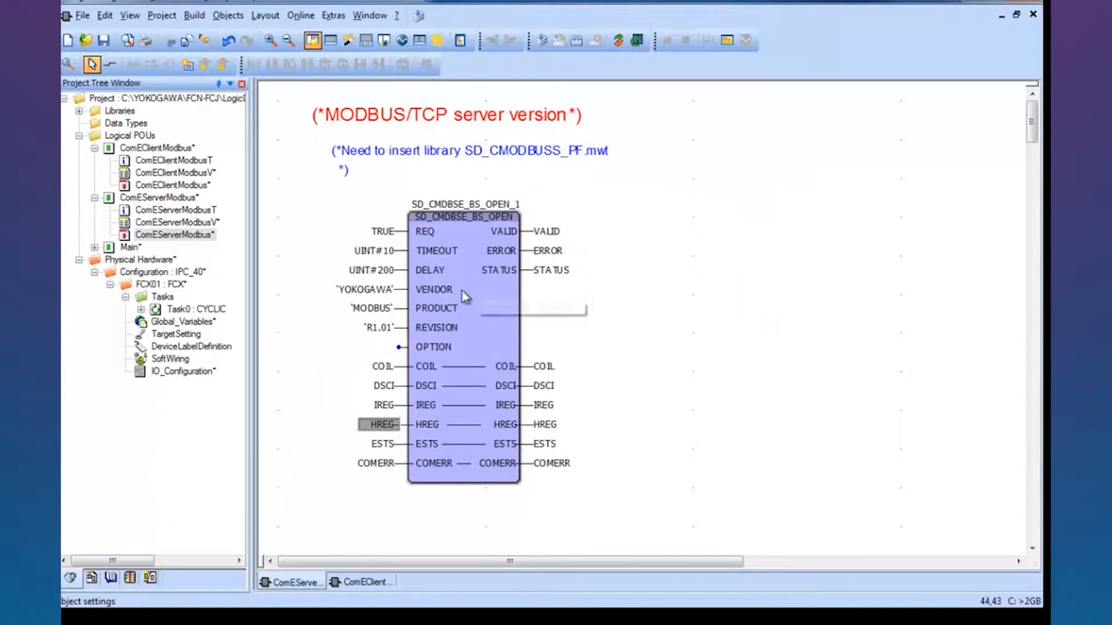
Step: Review the constants wired to the block's VENDOR, PRODUCT, REVISION and REQ inputs, checking the properties of the VENDOR constant
click(433, 293)
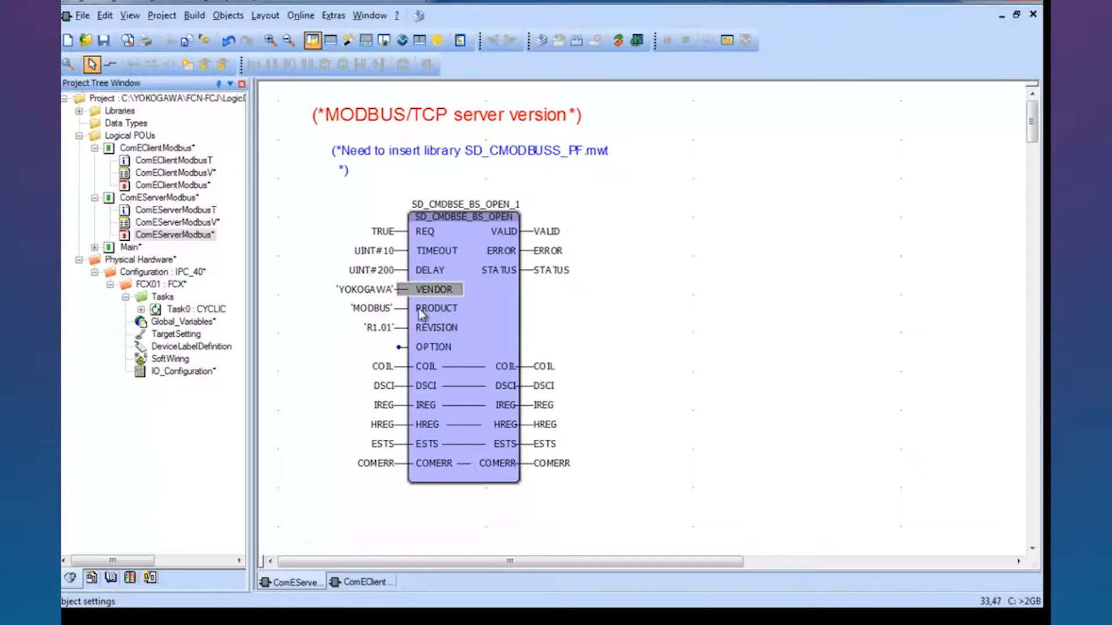
double_click(376, 291)
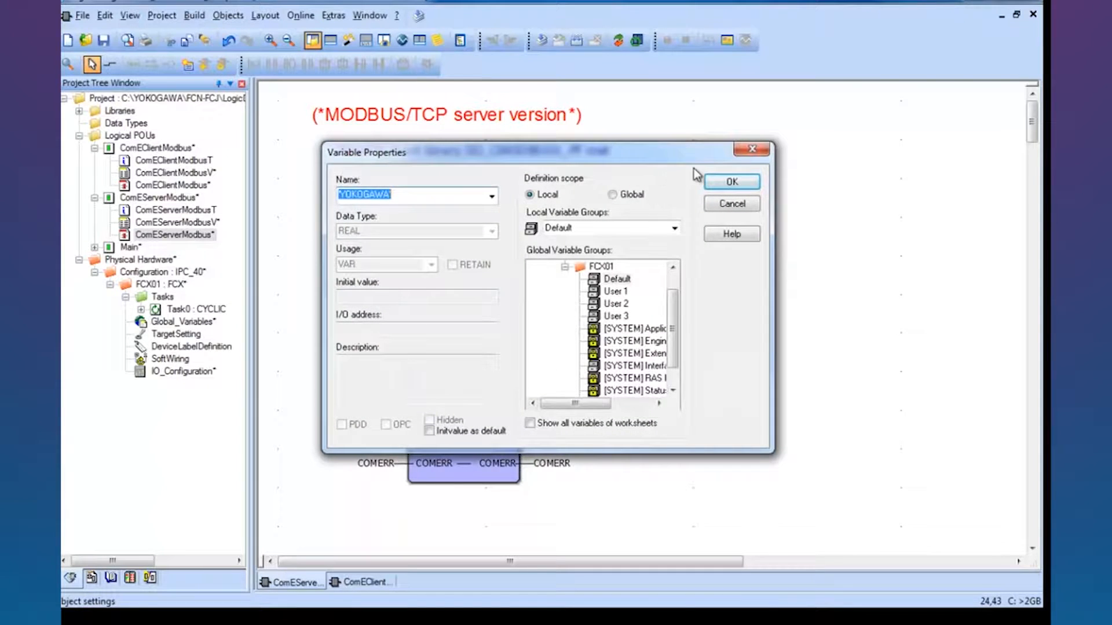
click(724, 206)
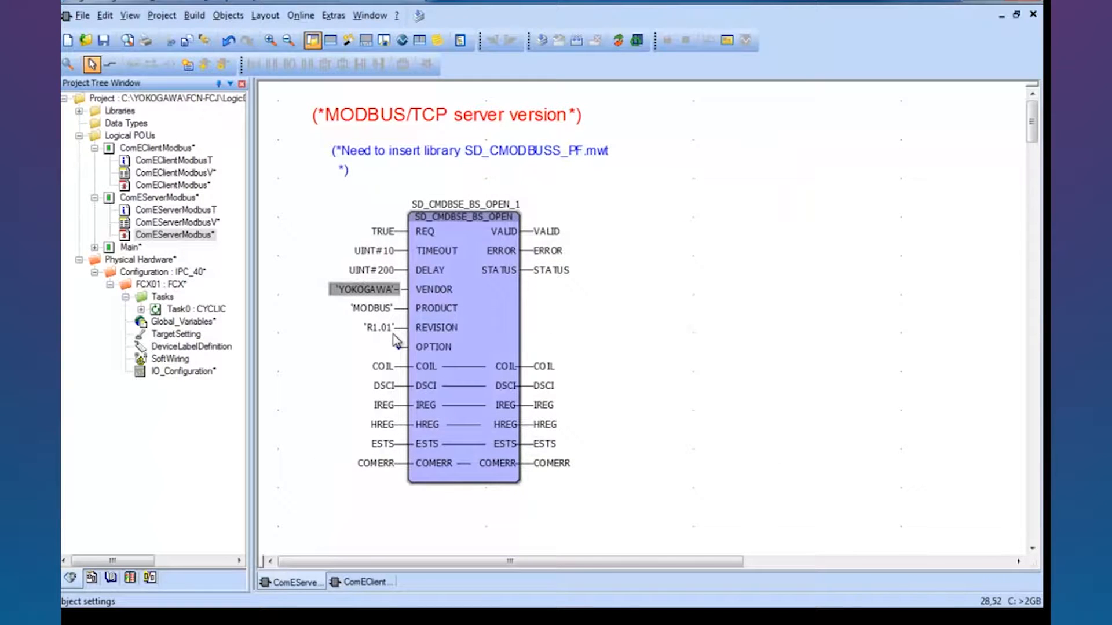
click(385, 312)
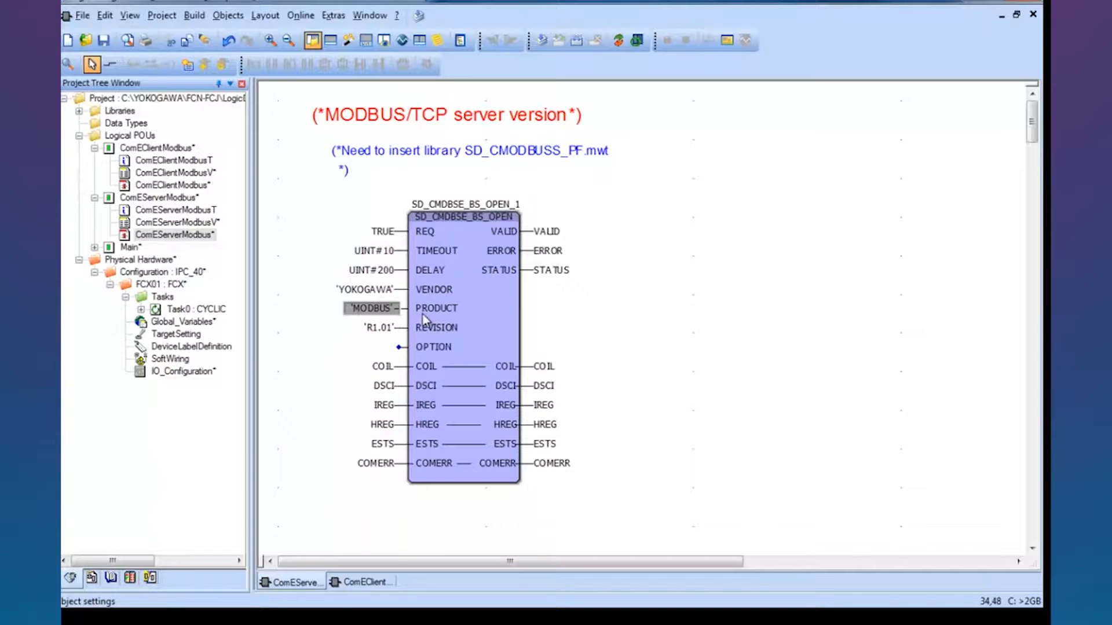
click(378, 332)
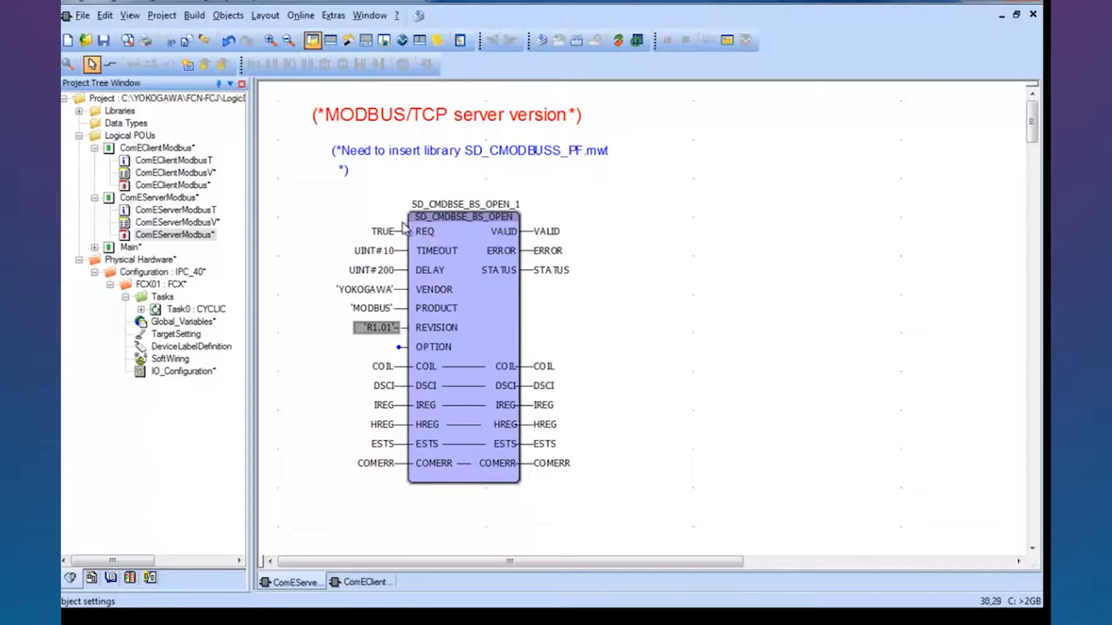
click(383, 231)
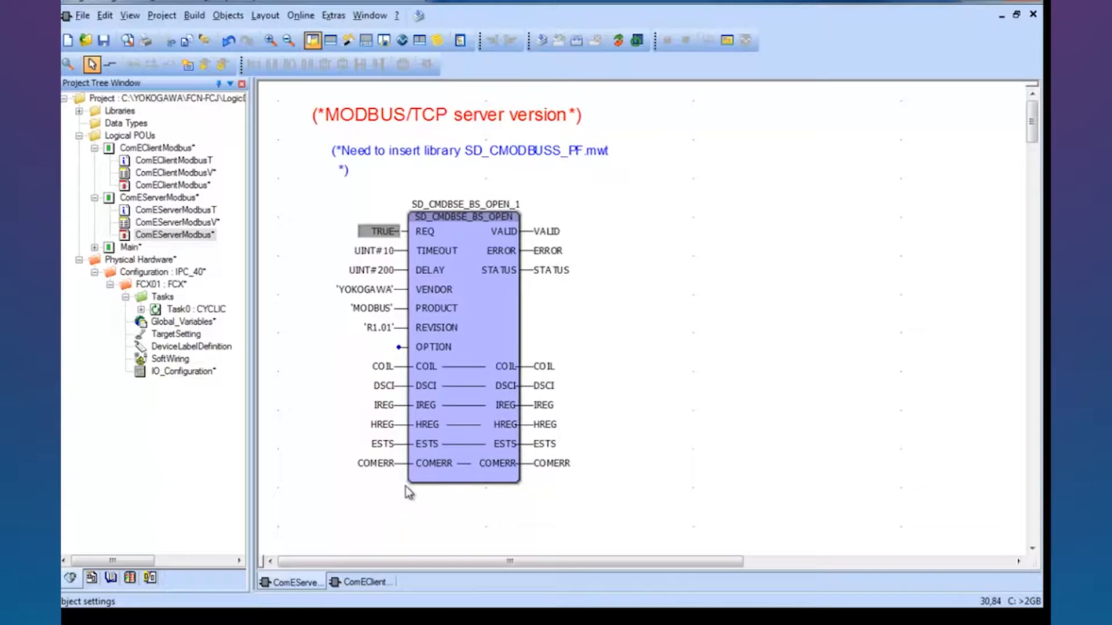
Step: Insert a variable named mycoil with data type BOOL in the empty area below the SD_CMDBSE_BS_OPEN block
scroll(550, 520, down, 3)
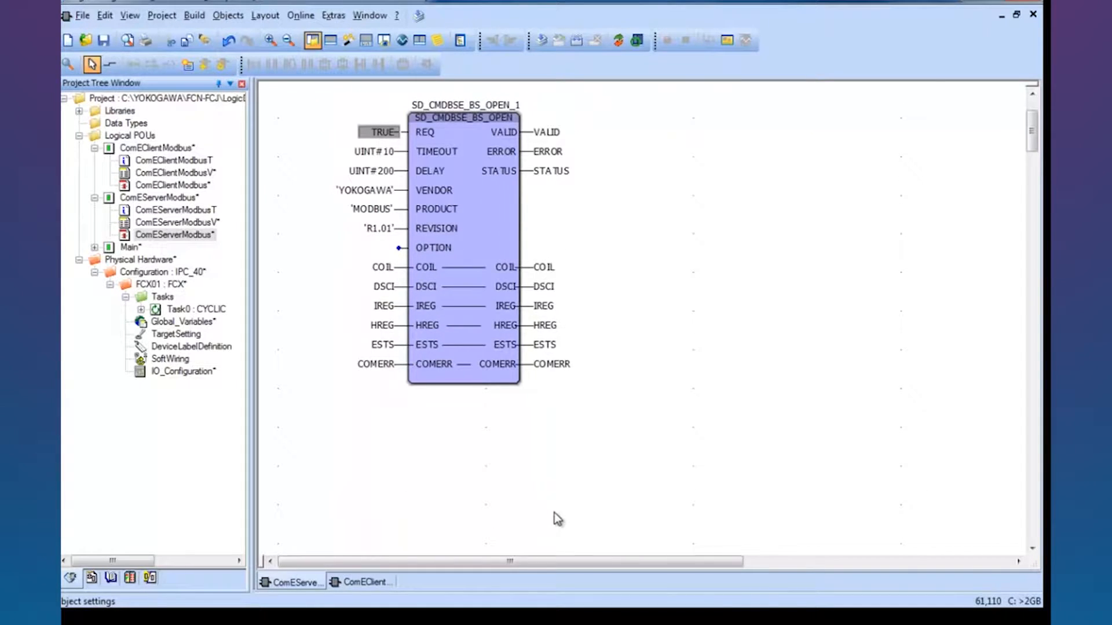
click(367, 433)
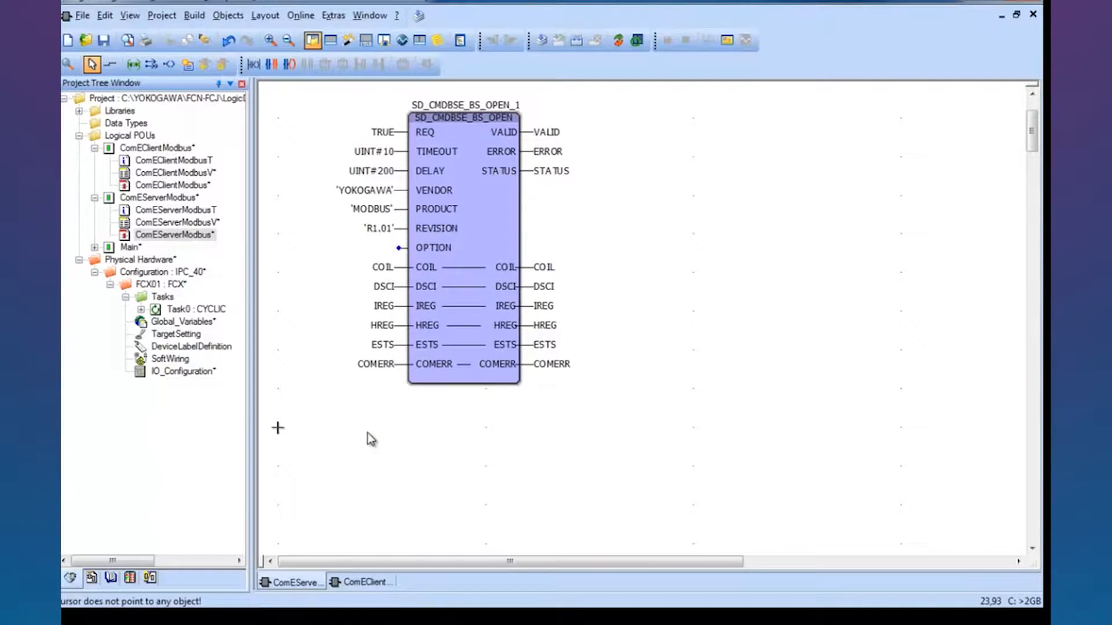
text(CO)
key(BackSpace)
key(BackSpace)
key(BackSpace)
text(input1)
key(Return)
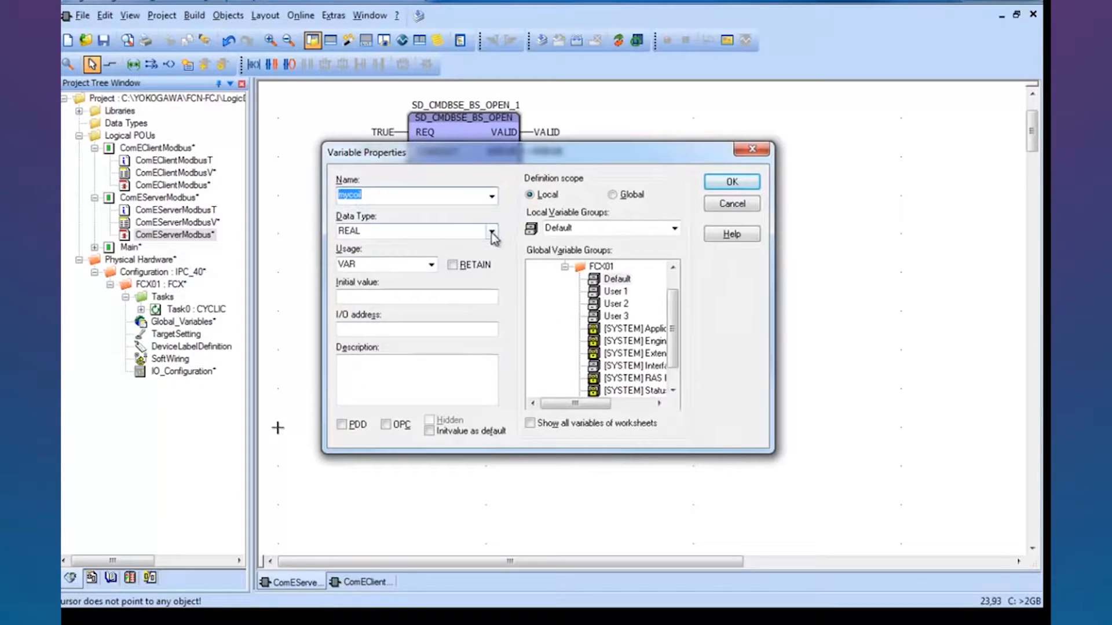
click(491, 232)
text(bOOL)
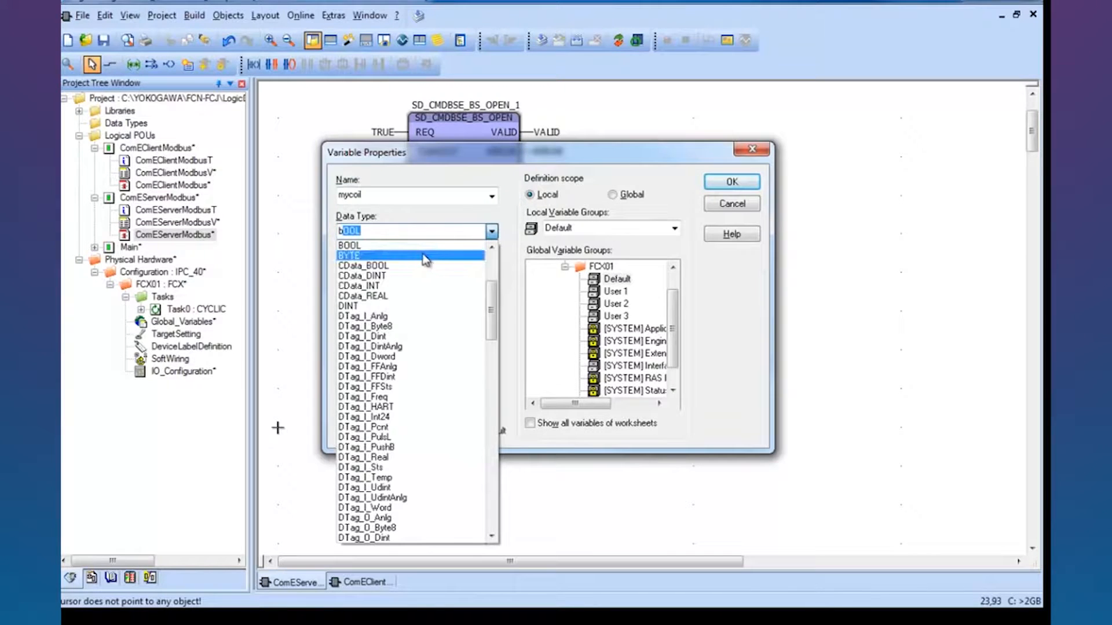
click(422, 247)
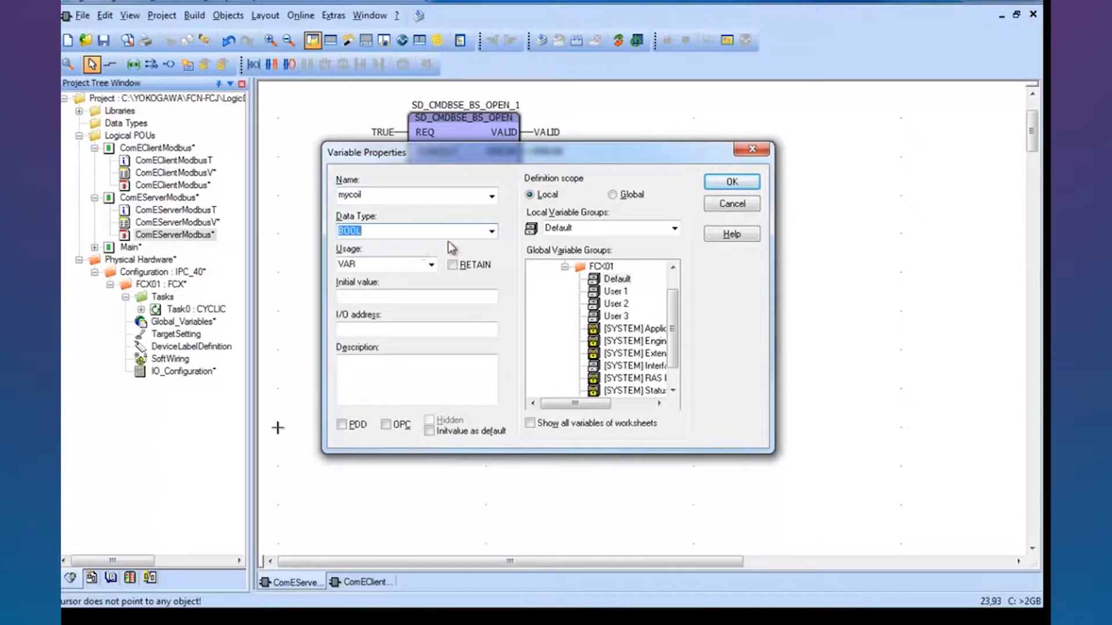
click(730, 184)
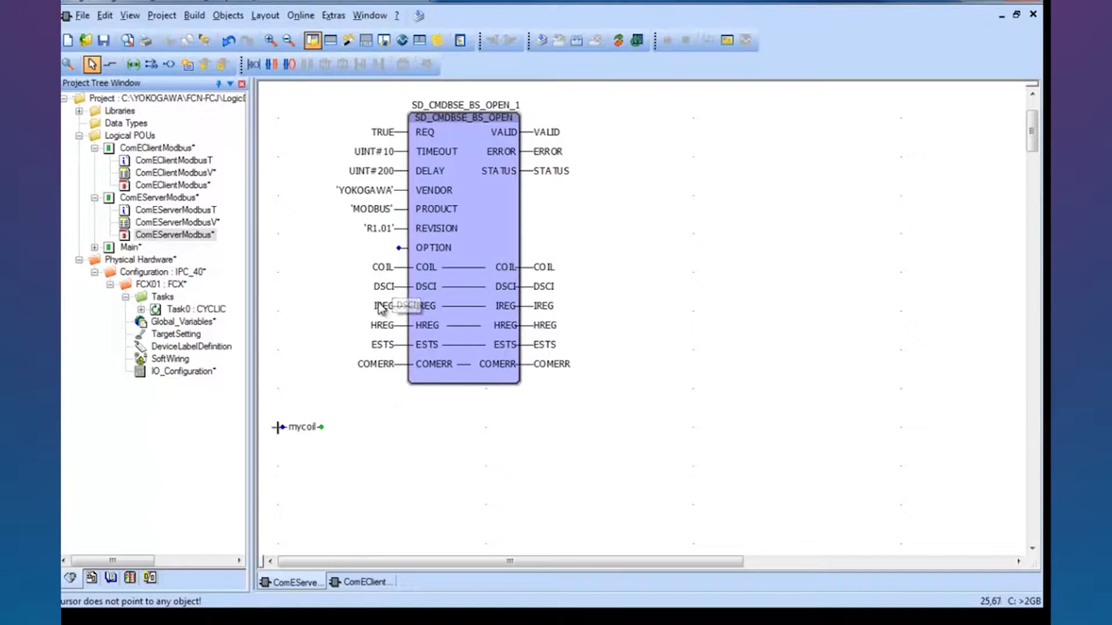
Step: Place a copy of the COIL variable beside mycoil, rename it COIL[1], and connect mycoil's output to it
click(379, 268)
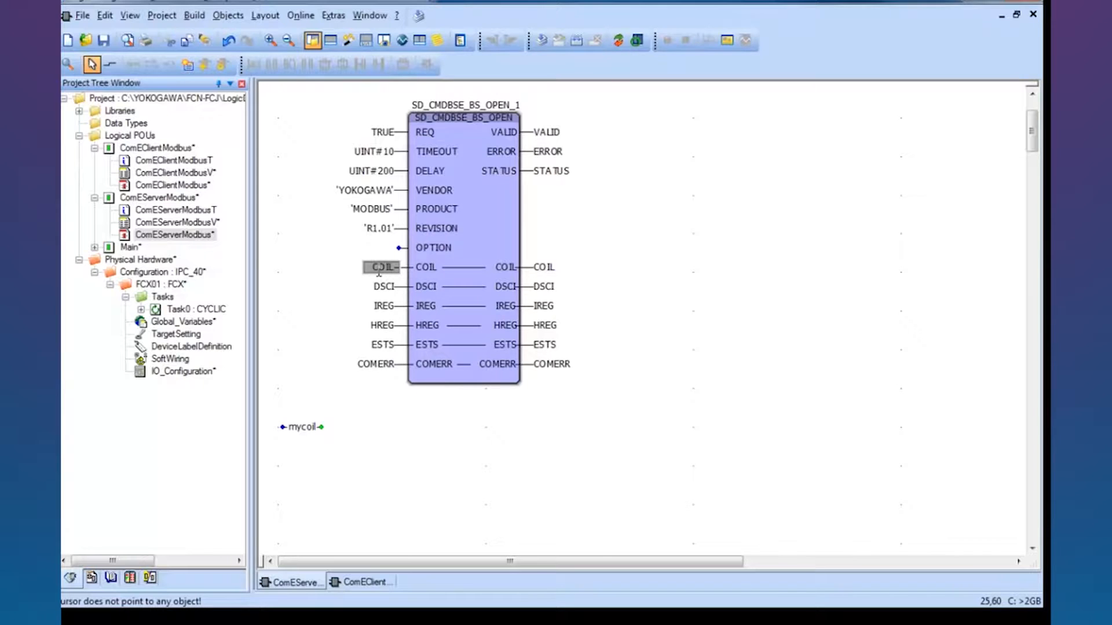
drag(379, 270, 398, 443)
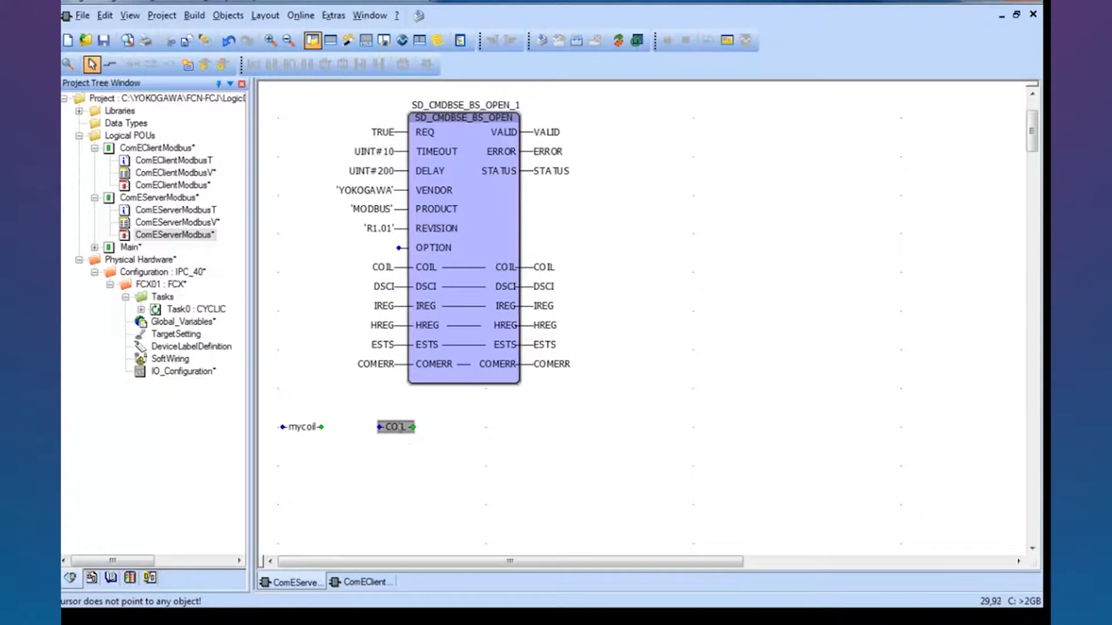
double_click(398, 427)
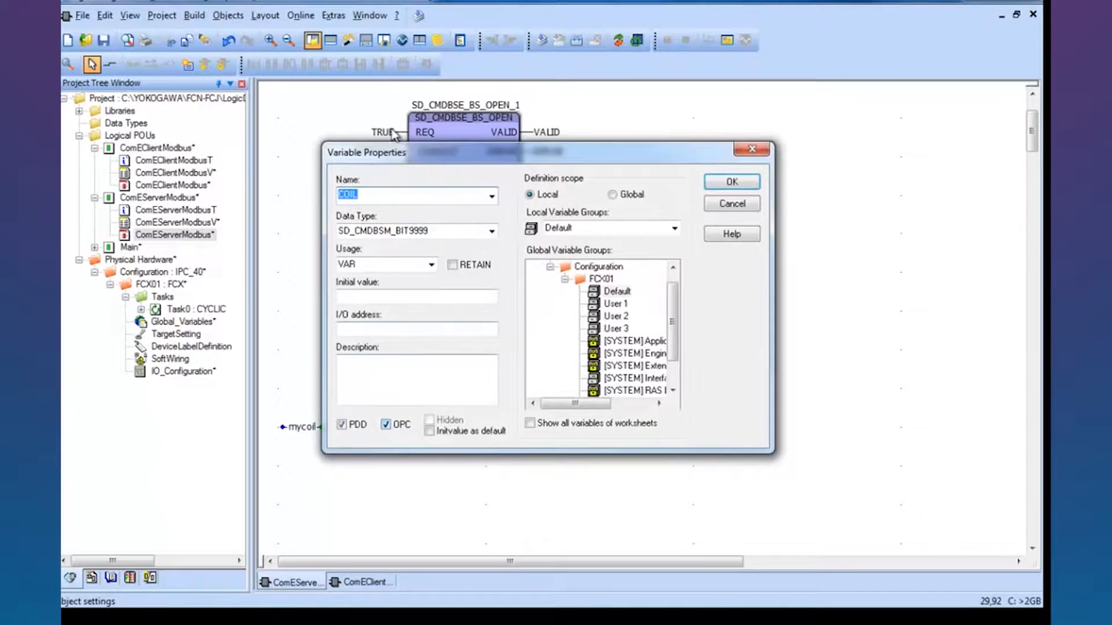
text([1])
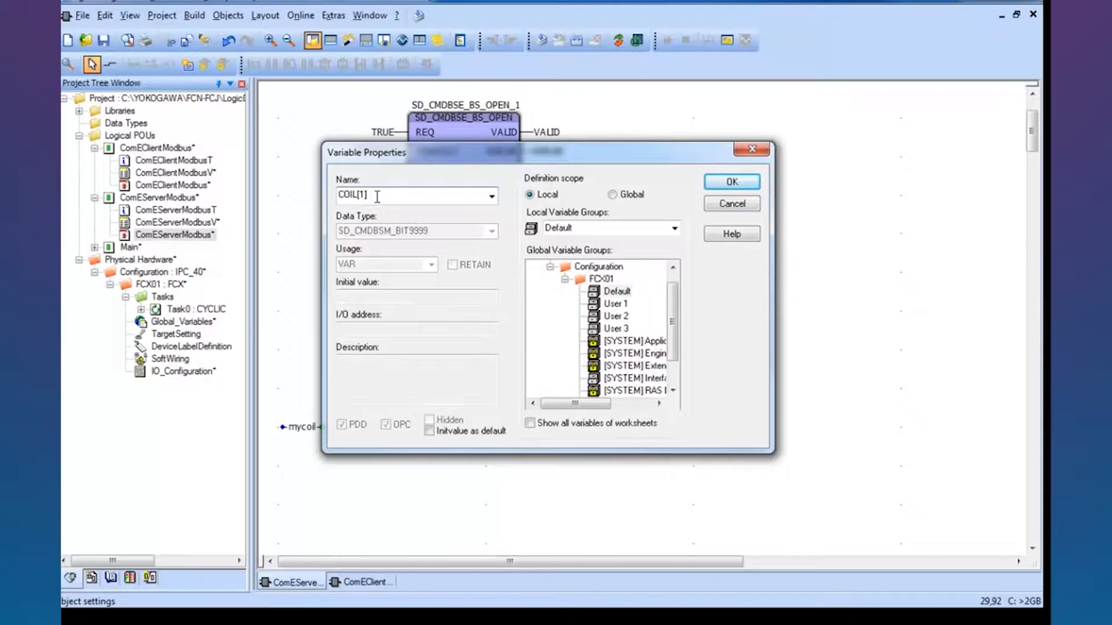
click(714, 186)
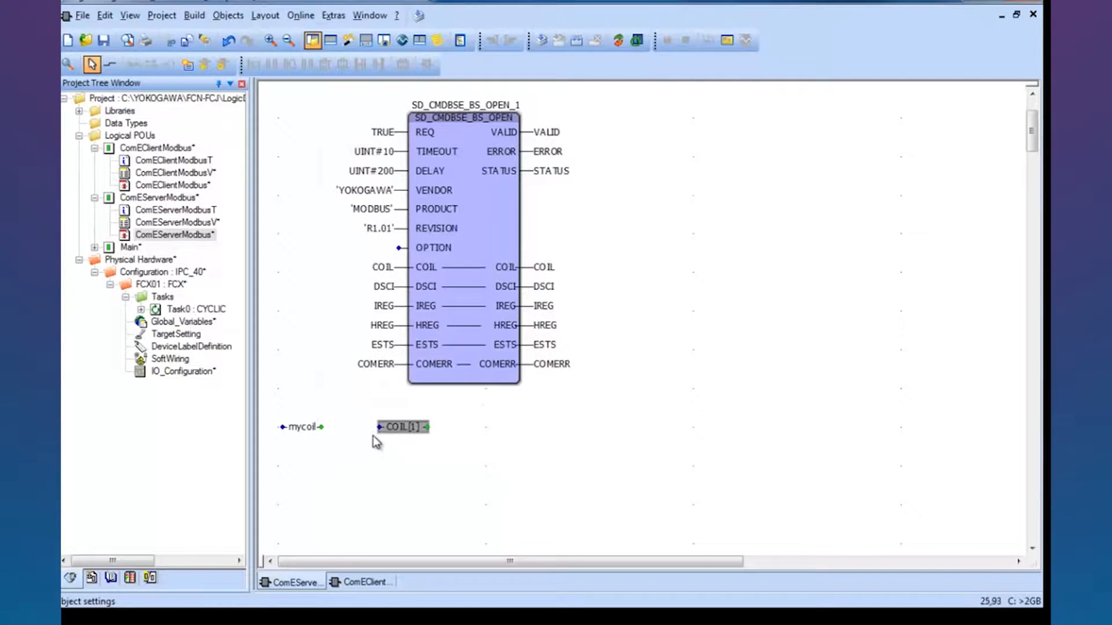
drag(321, 426, 380, 427)
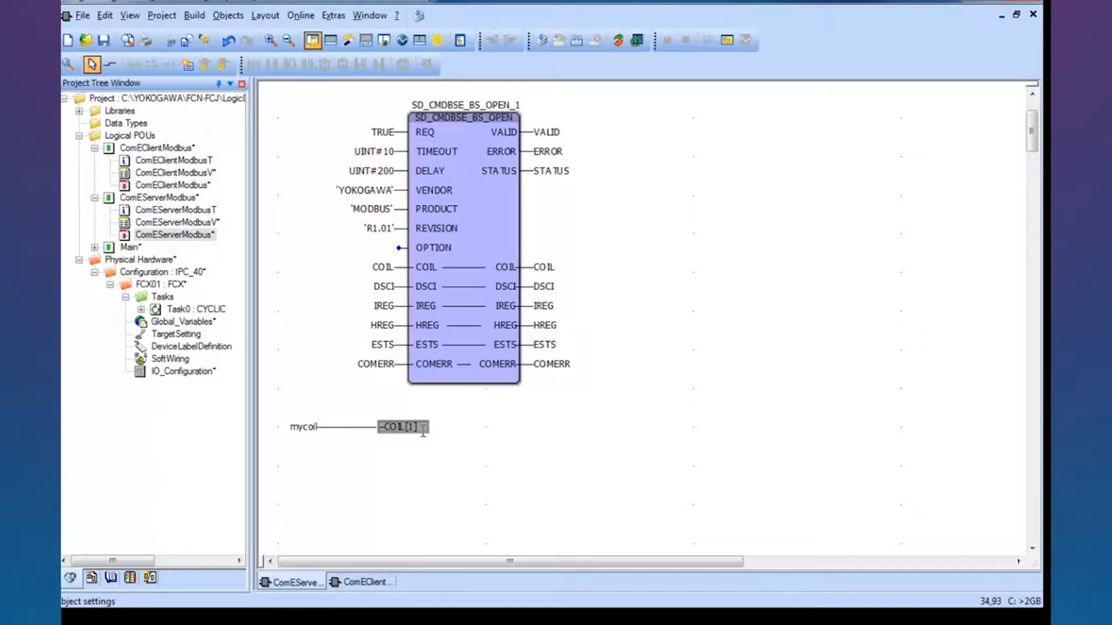
Step: Place a copy of the block's HREG variable beneath COIL[1] and rename the copy HREG[1]
click(387, 325)
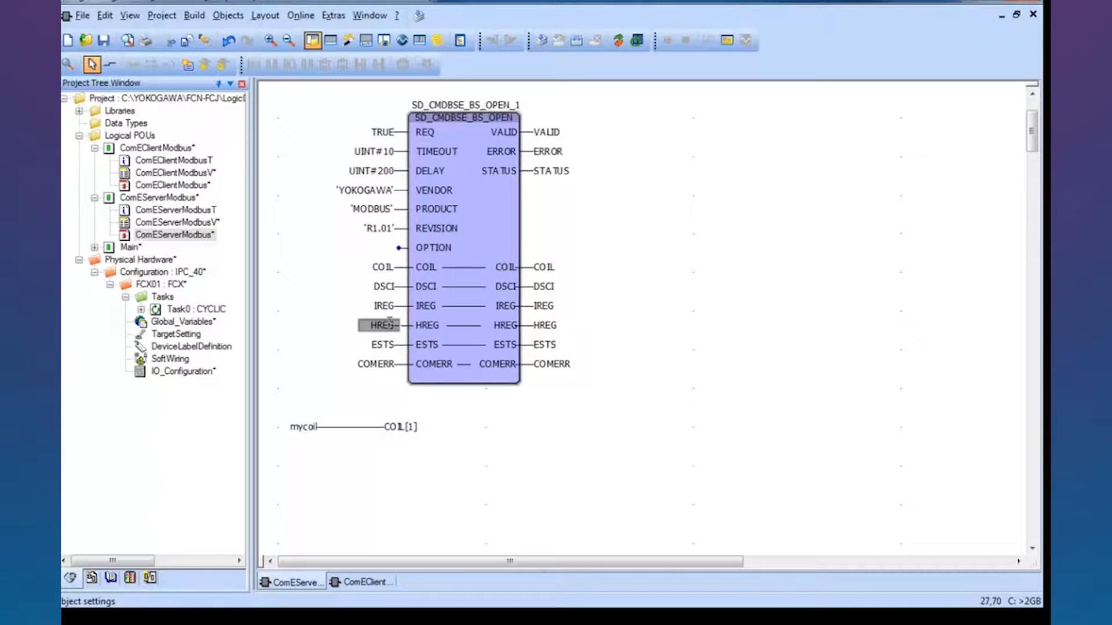
key(ctrl+c)
key(ctrl+v)
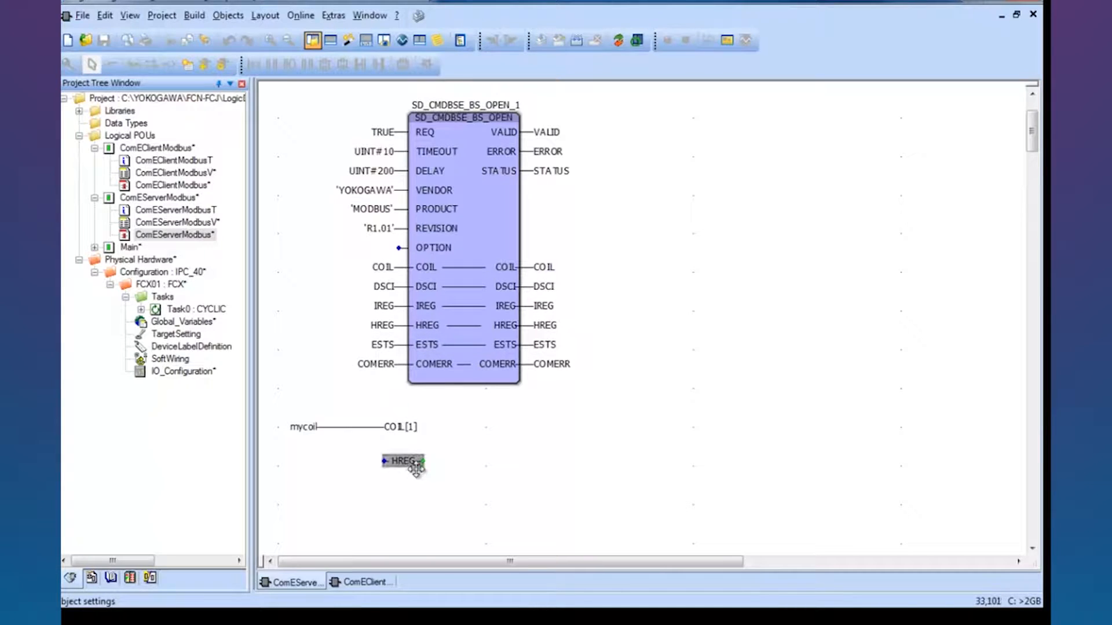
click(413, 466)
double_click(409, 461)
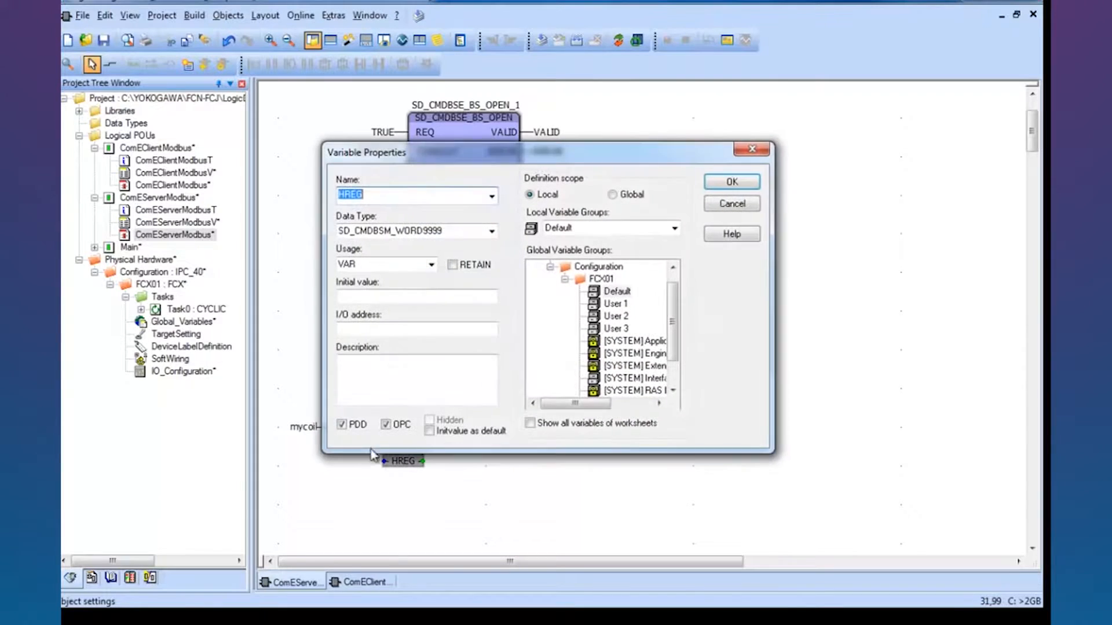
click(413, 196)
text([1])
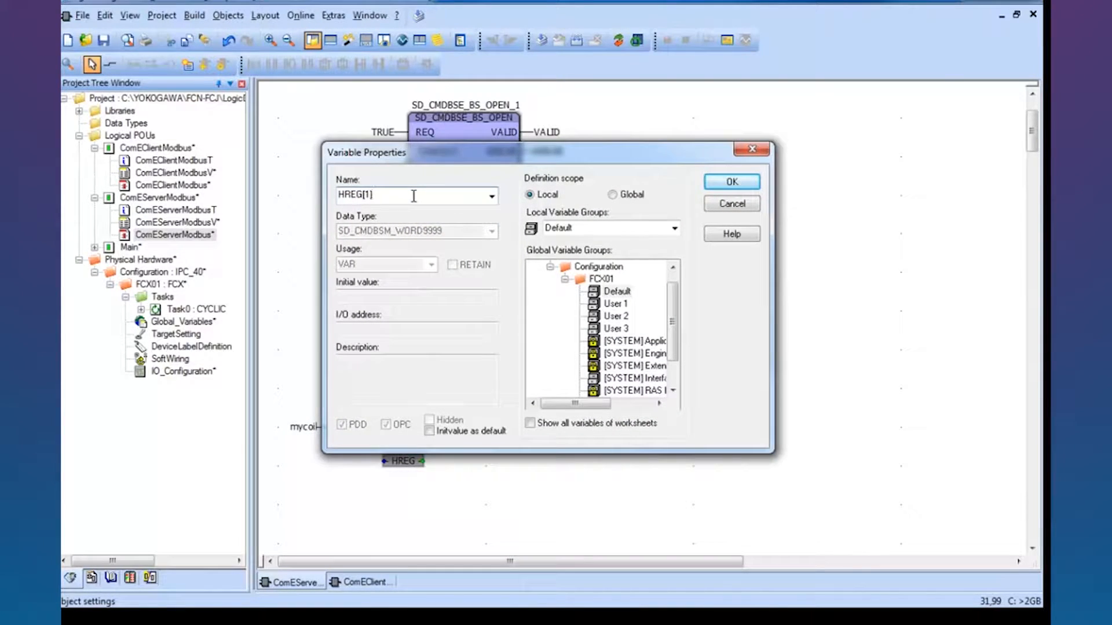
click(735, 185)
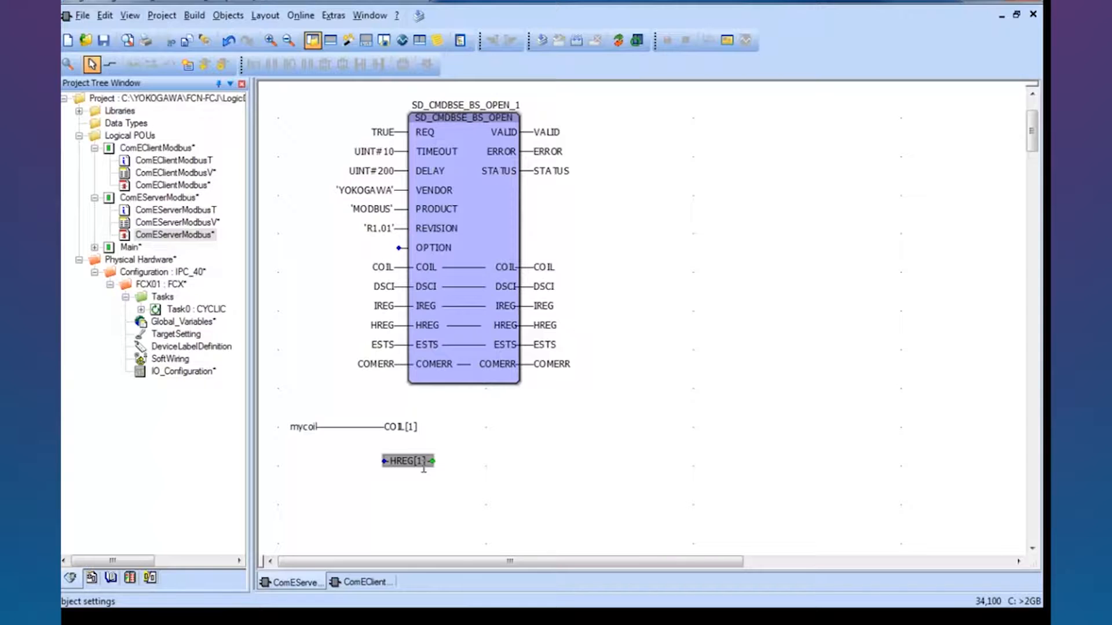
Step: Insert a variable named MyReal with data type REAL in the empty area below mycoil
click(330, 469)
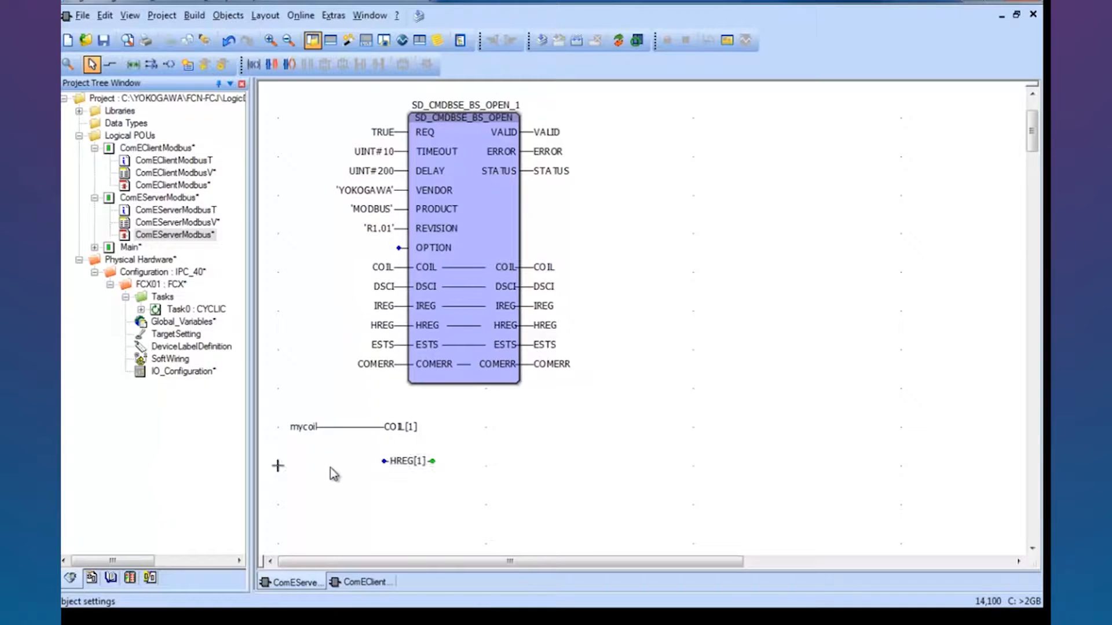
right_click(286, 466)
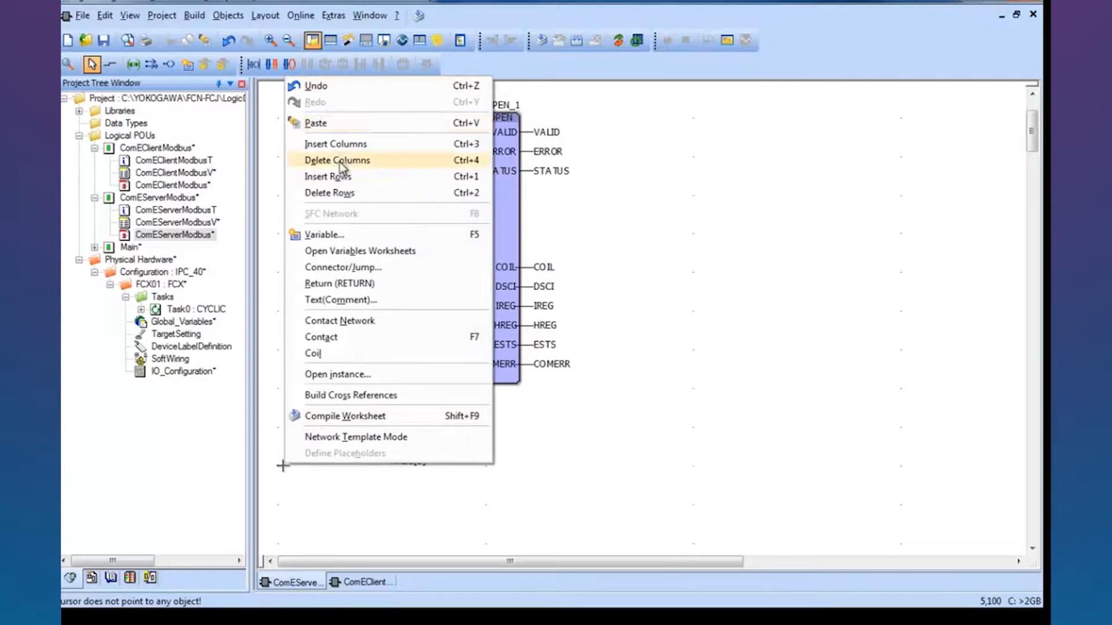
click(346, 235)
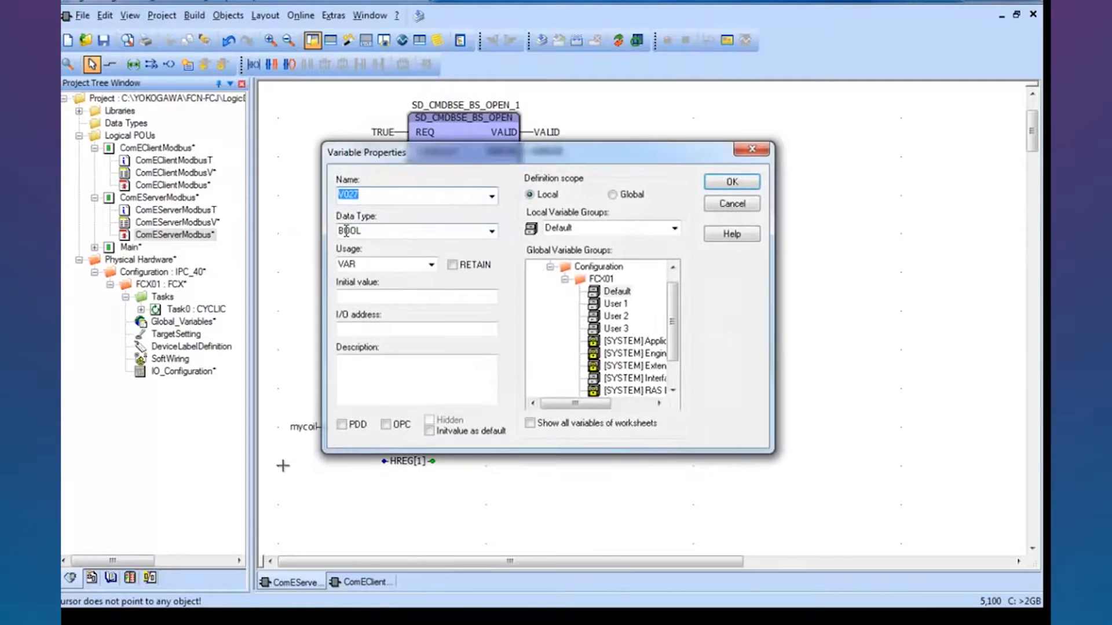
text(My)
text(Real)
click(492, 231)
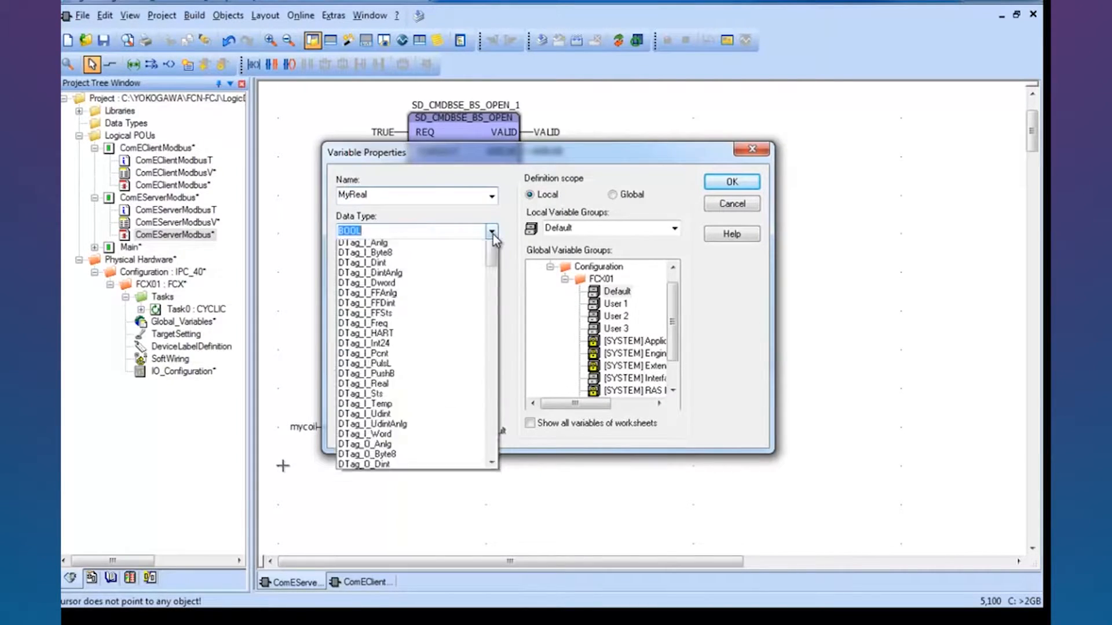
text(REAL)
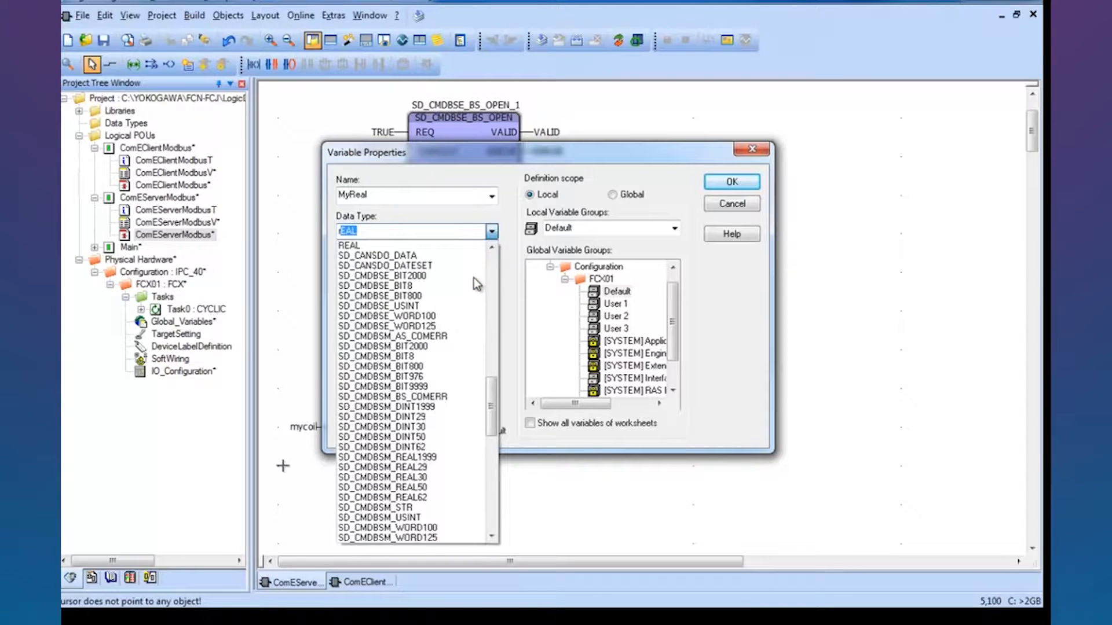
key(Return)
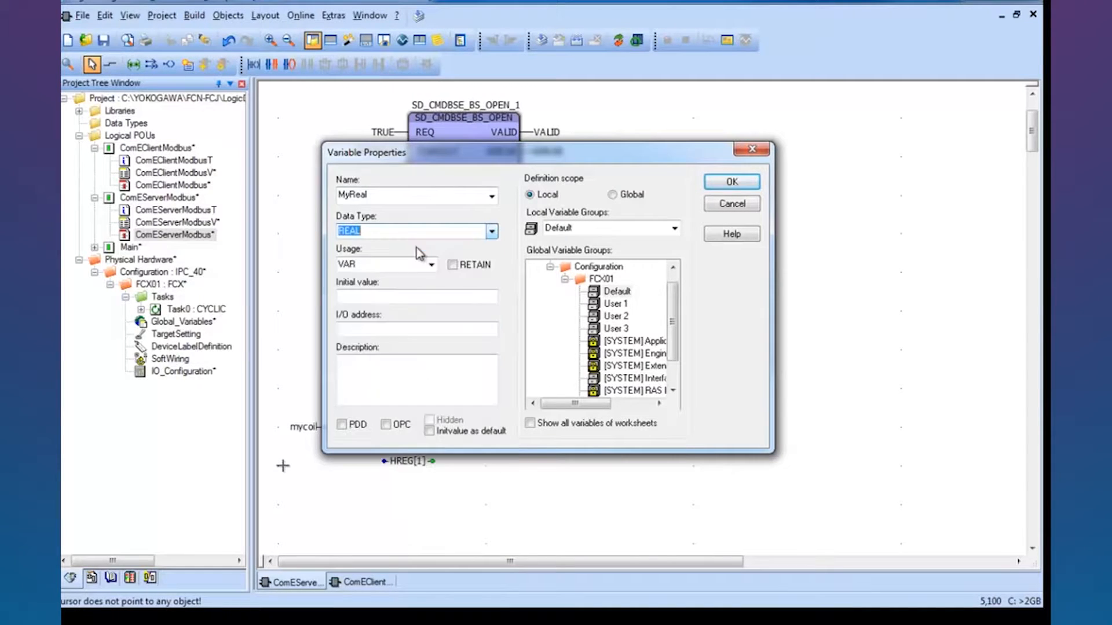
click(732, 182)
Step: Move HREG[1] farther from MyReal, place a copy of it directly beneath, and rename the copy HREG[2]
drag(370, 446, 496, 476)
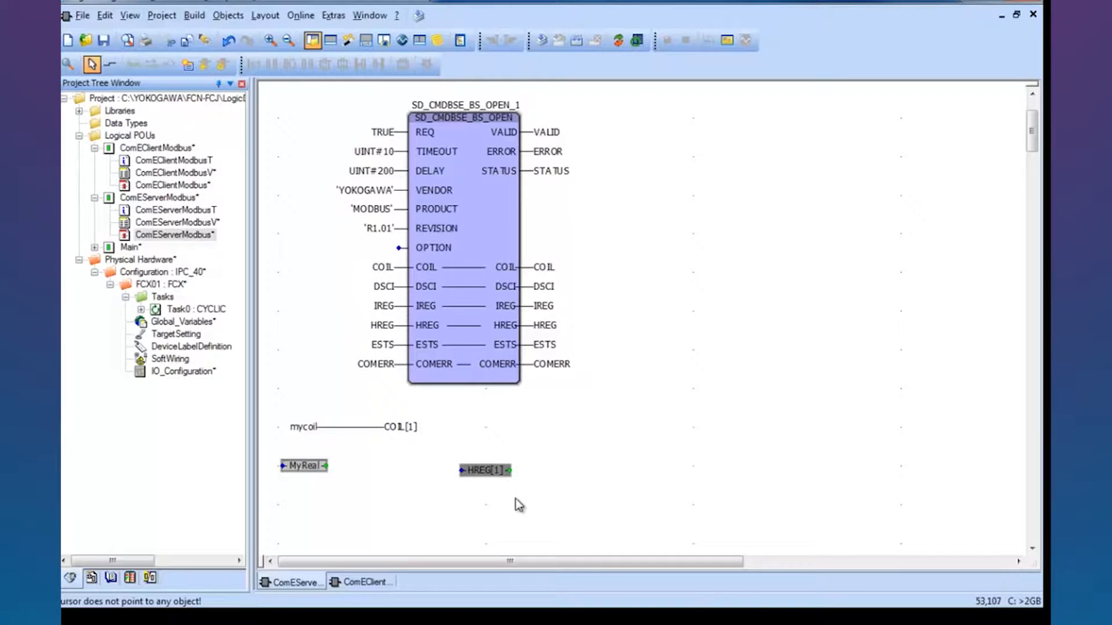
click(495, 474)
drag(494, 474, 497, 512)
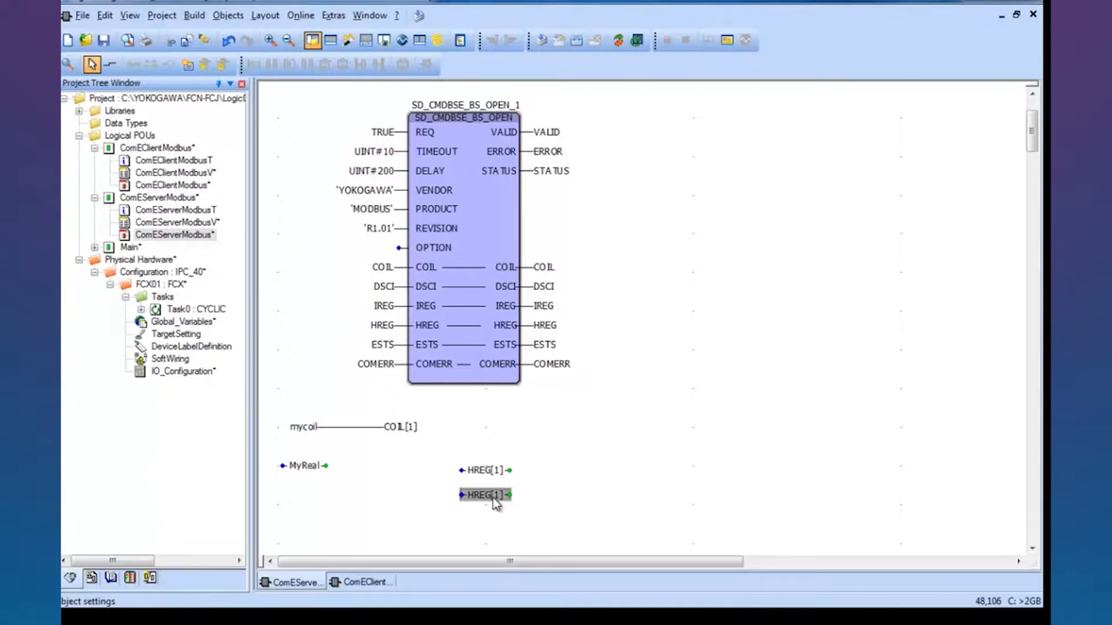
double_click(491, 496)
click(363, 195)
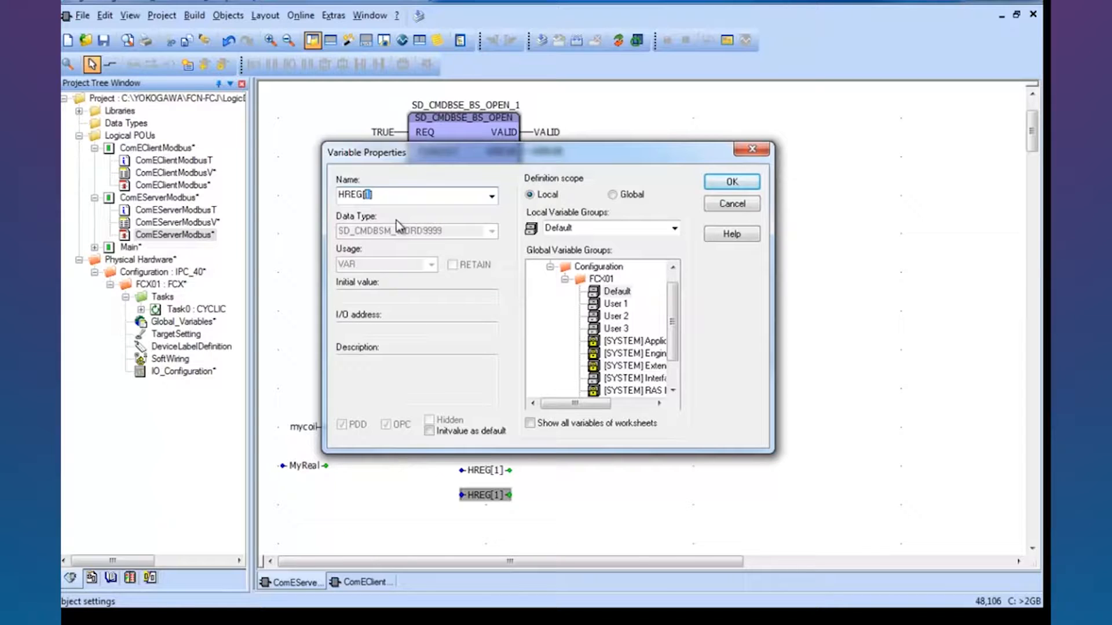
text(2)
click(732, 181)
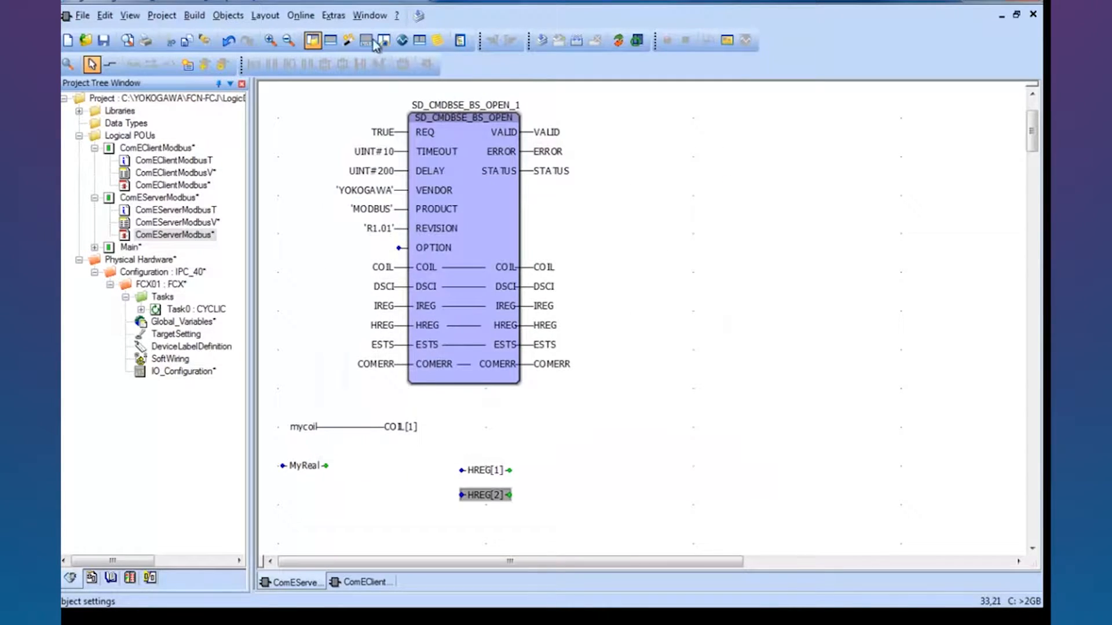
Step: Examine the Functions and Type conv. FUs groups in the Edit Wizard for functions that convert REAL values
click(351, 40)
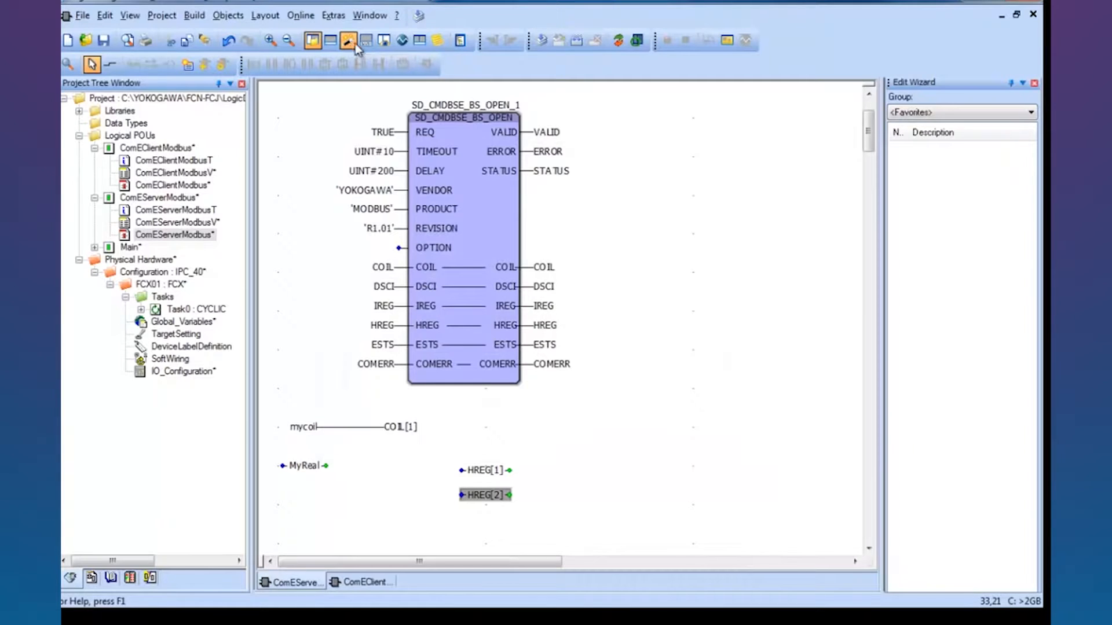
click(952, 113)
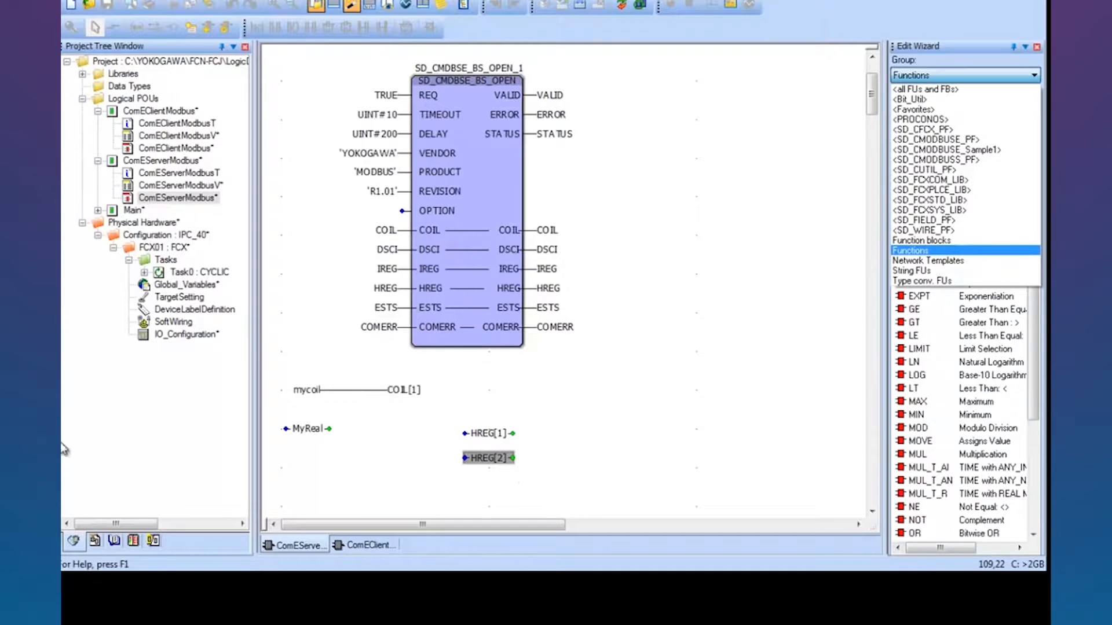
click(907, 250)
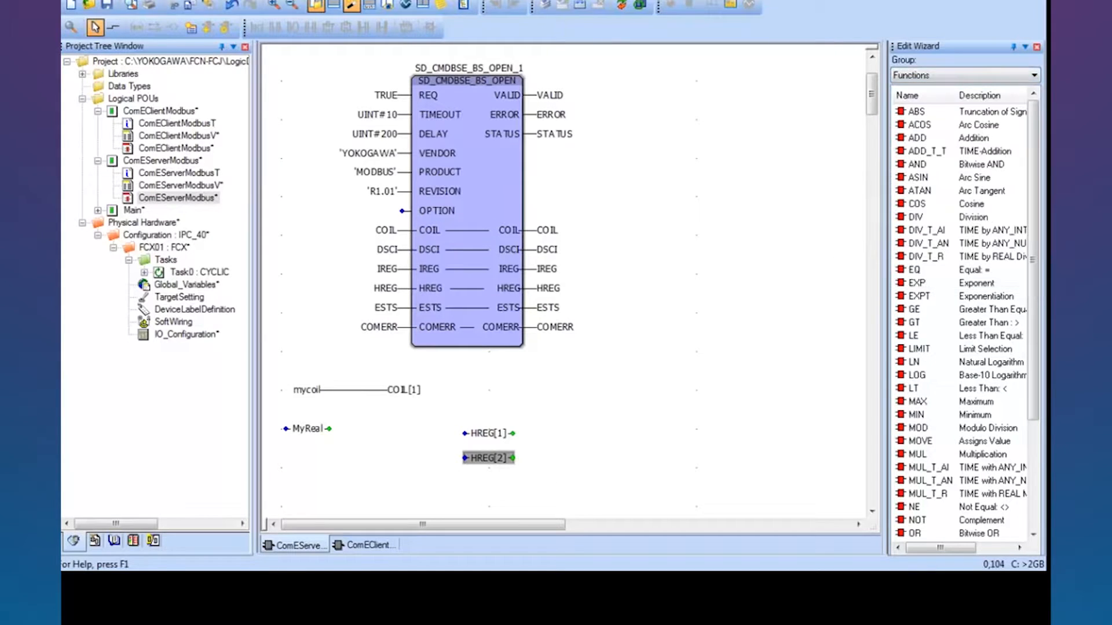
click(954, 76)
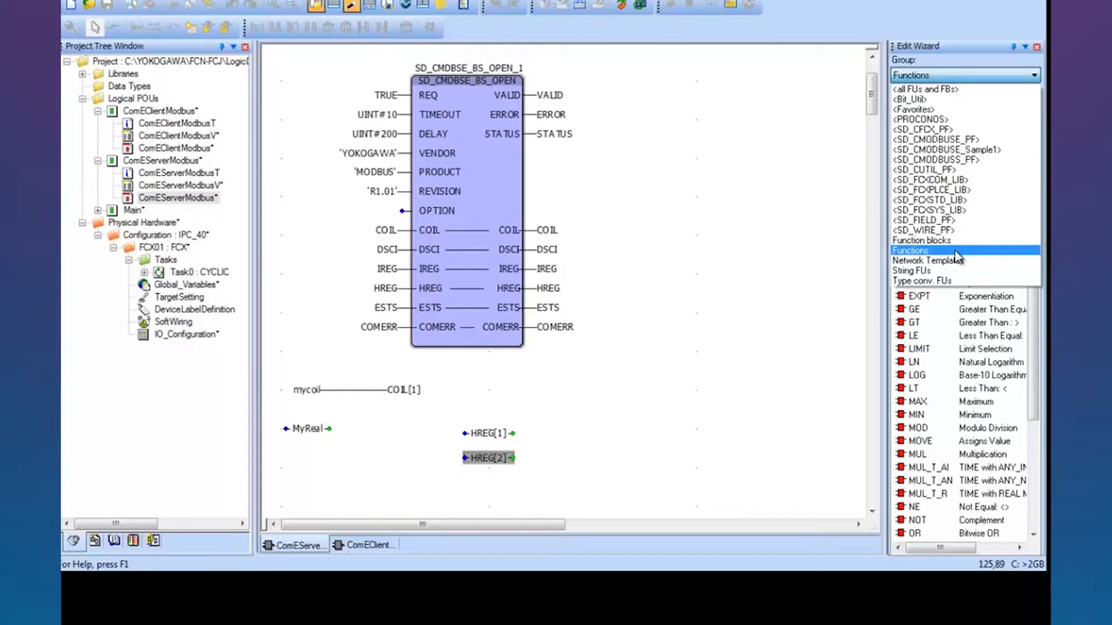
click(953, 282)
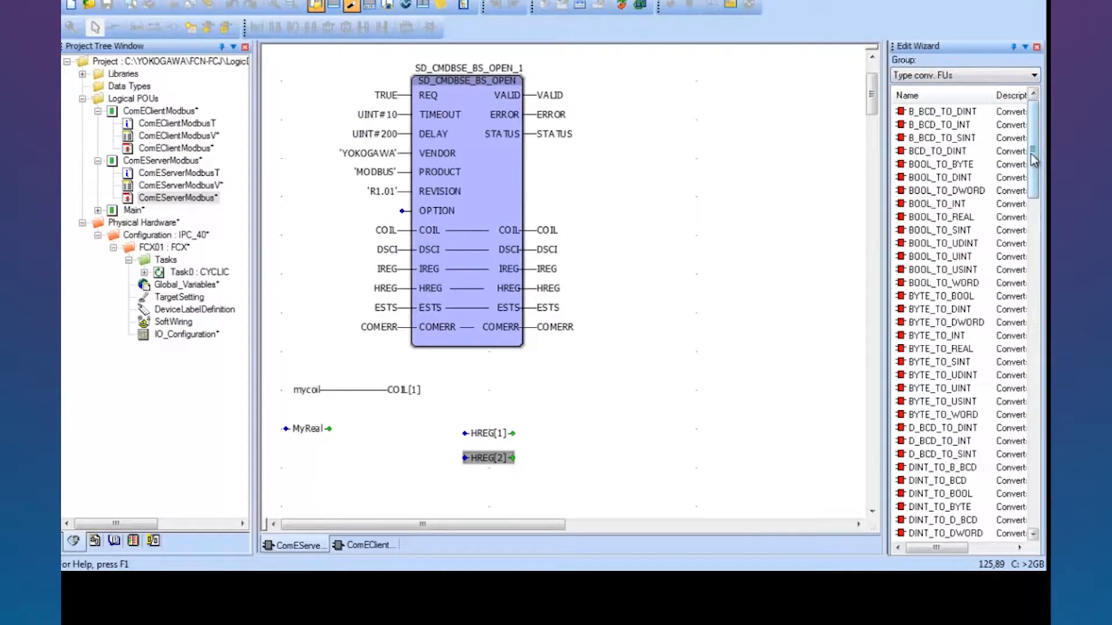
scroll(1025, 218, down, 8)
scroll(1023, 218, down, 8)
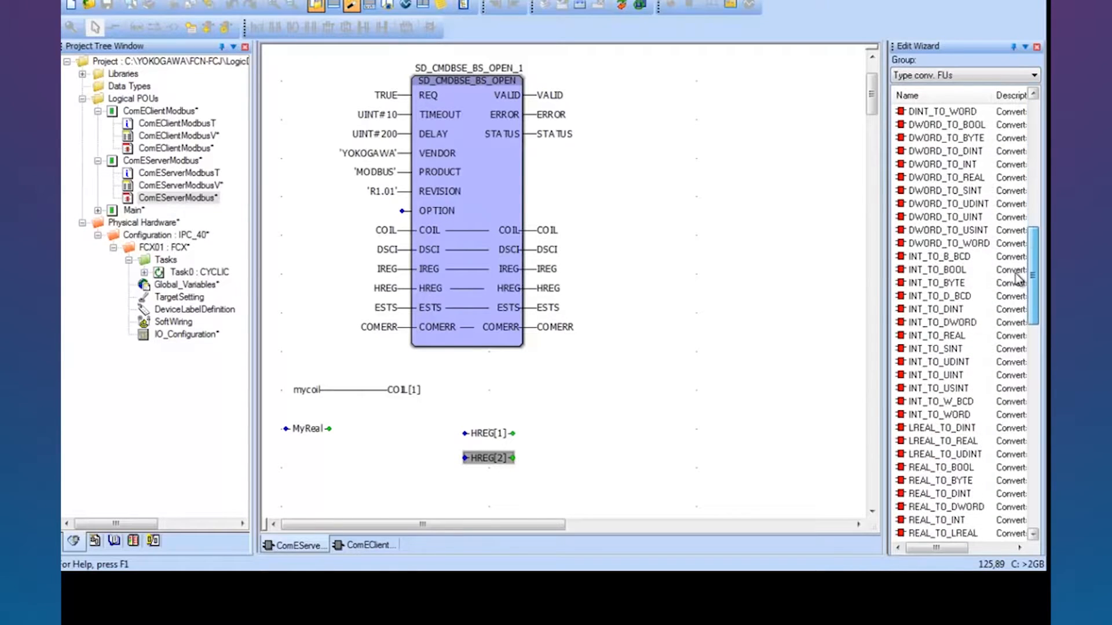
scroll(1013, 272, up, 7)
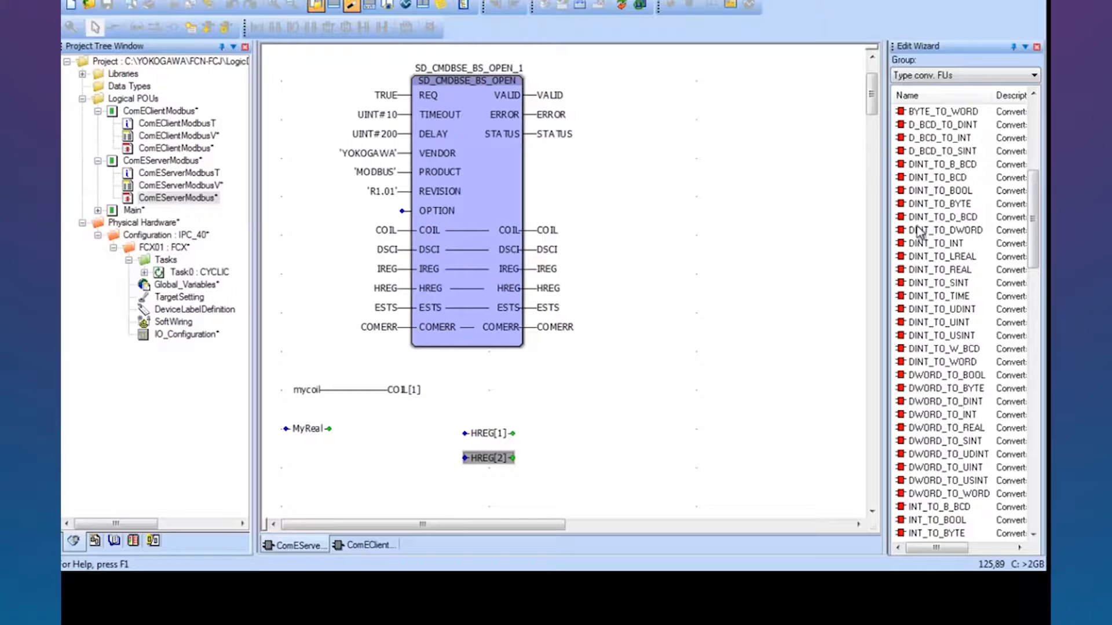
scroll(1024, 211, down, 15)
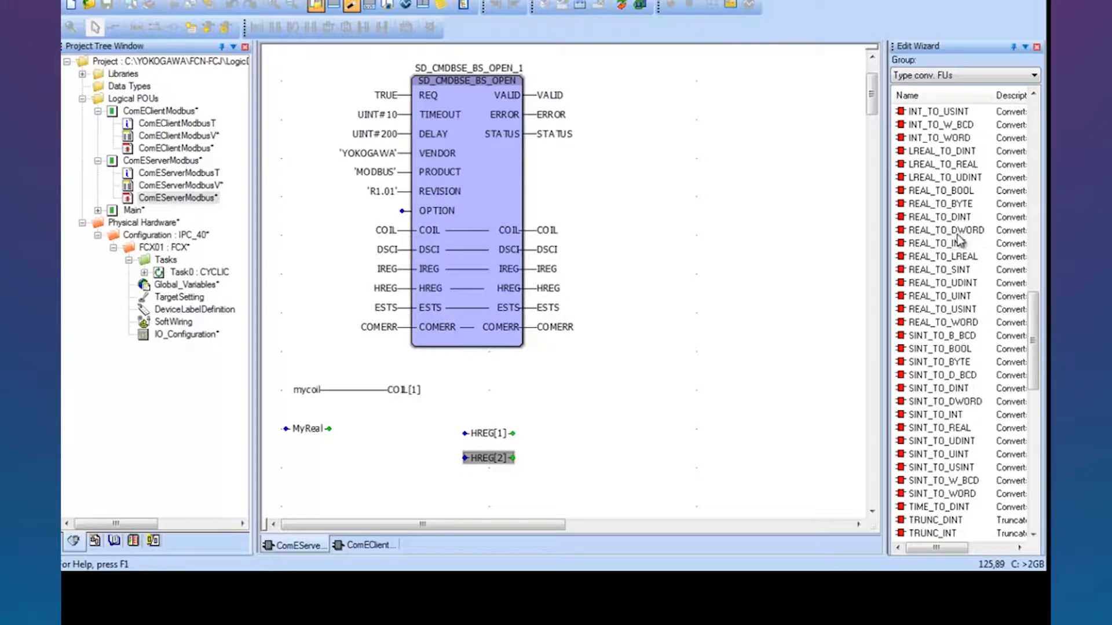
Step: Insert an SD_CUTIL_R2W block from the SD_CUTIL_PF group into the empty worksheet area beside the HREG variables, keeping the default instance name
click(994, 76)
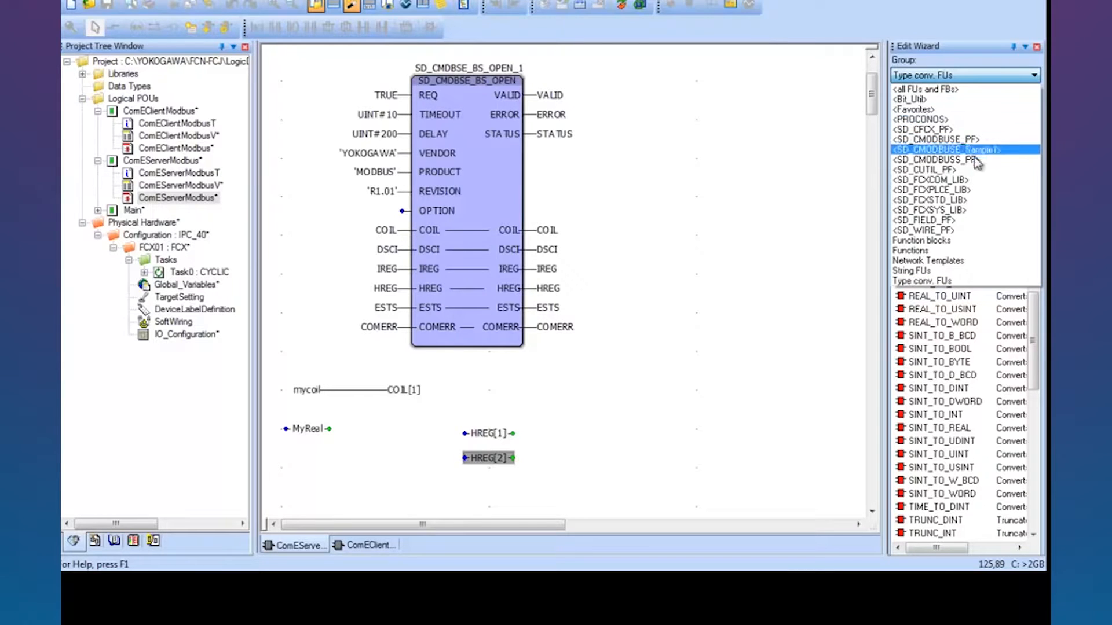
click(939, 169)
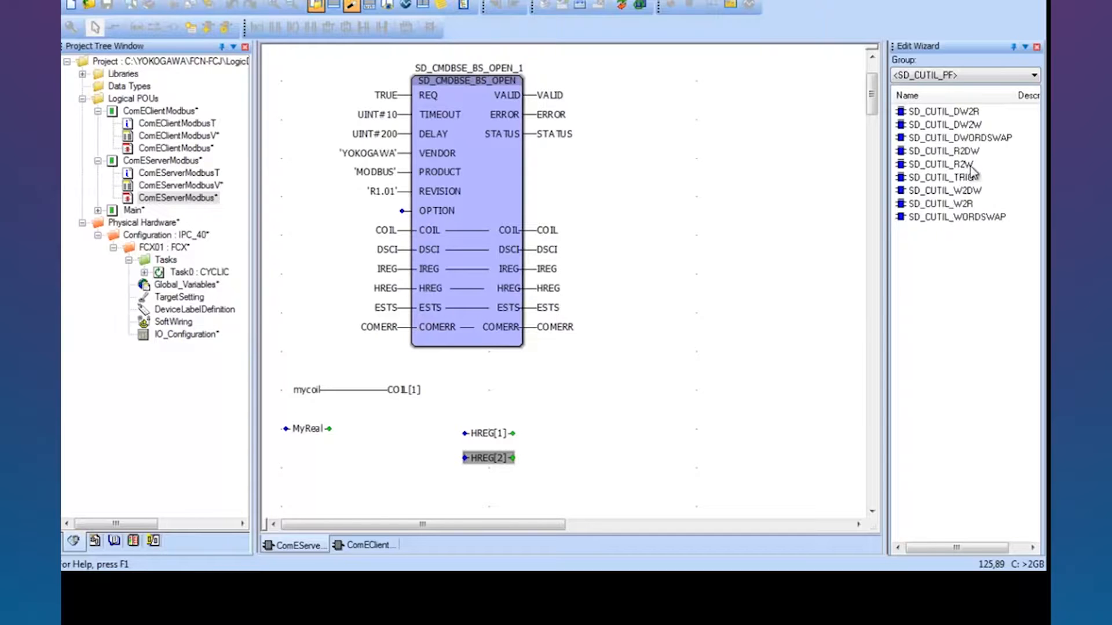
click(944, 168)
drag(944, 168, 670, 408)
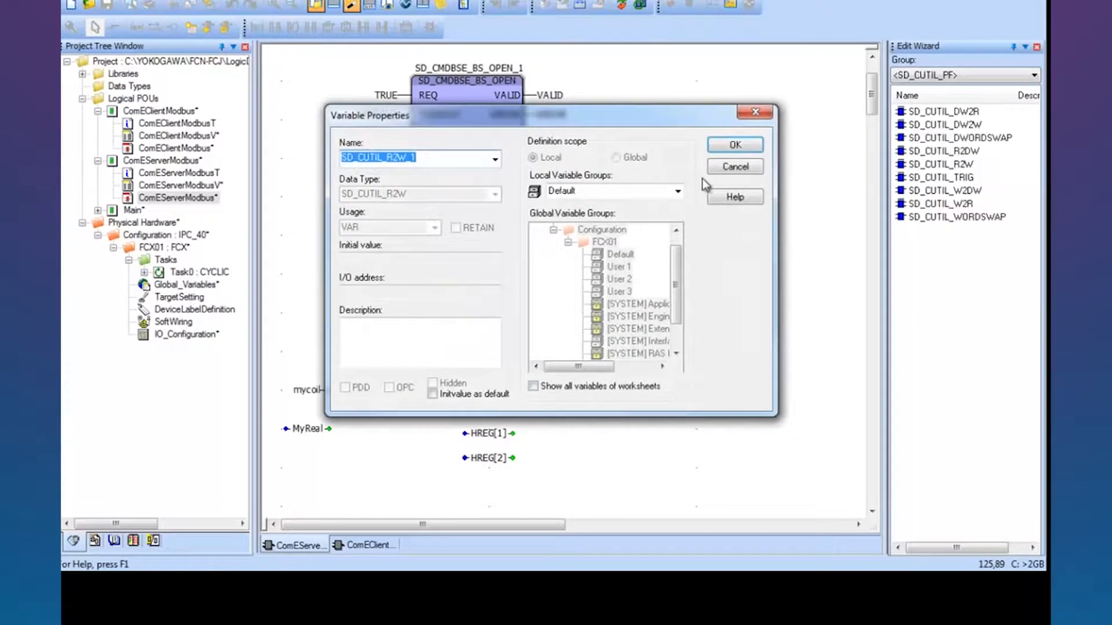
click(733, 145)
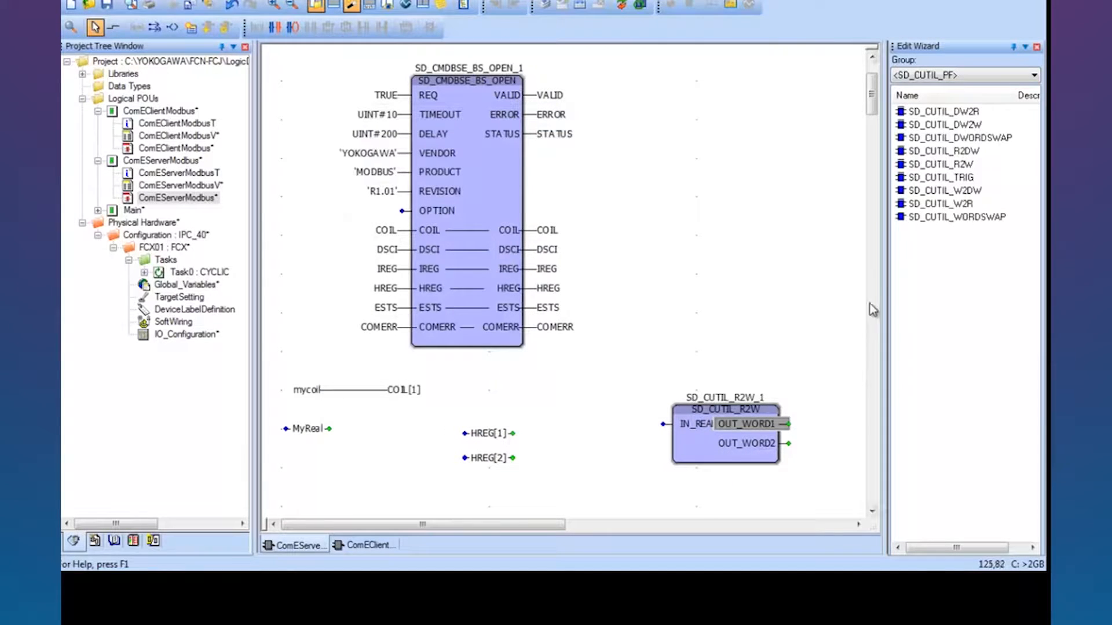
Step: Position the SD_CUTIL_R2W block below mycoil and connect MyReal to IN_REAL, HREG[1] to OUT_WORD1 and HREG[2] to OUT_WORD2
drag(875, 104, 874, 116)
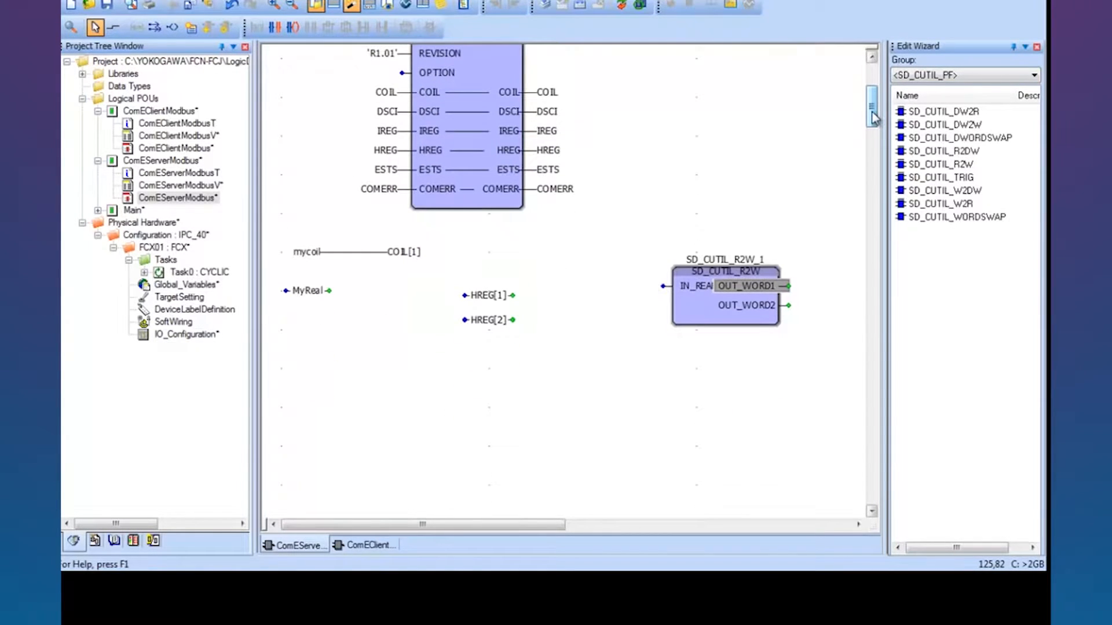
drag(718, 307, 395, 374)
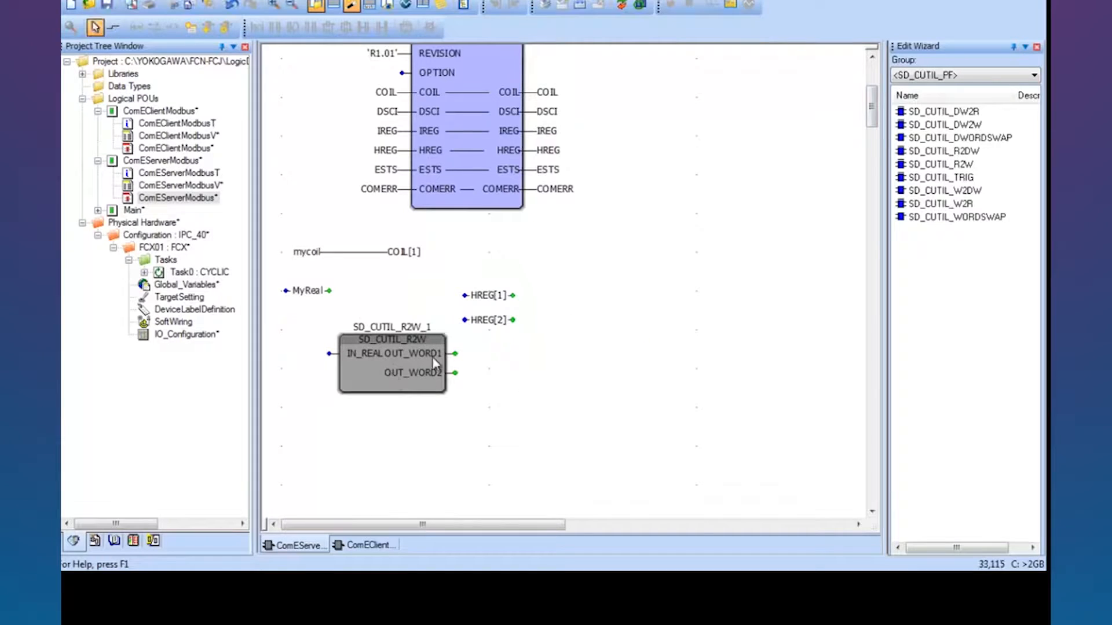
drag(485, 298, 567, 278)
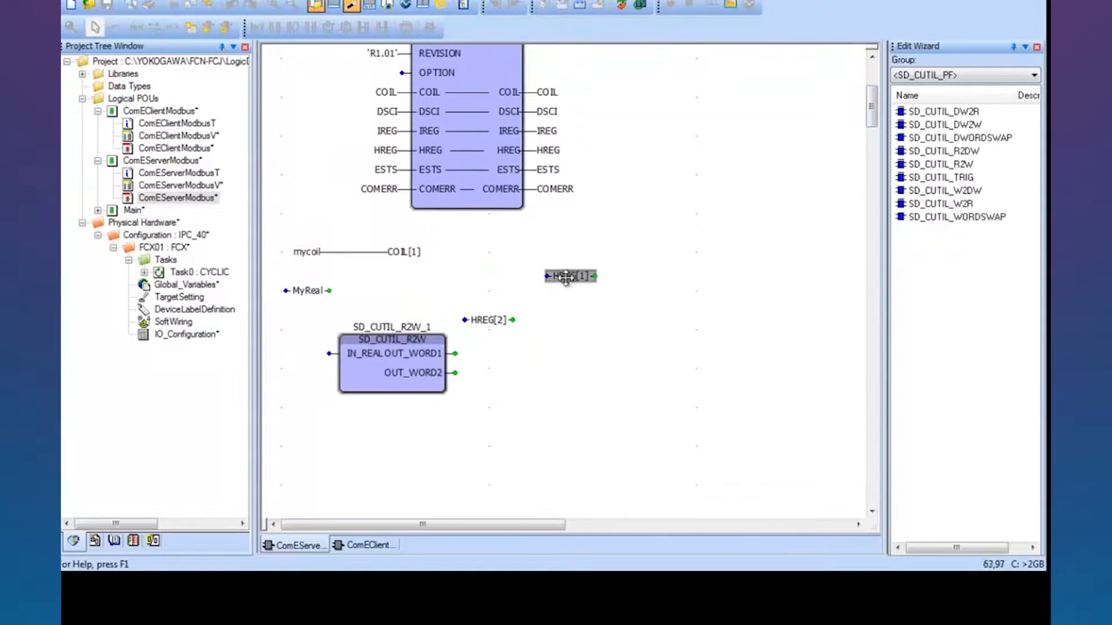
drag(495, 324, 485, 377)
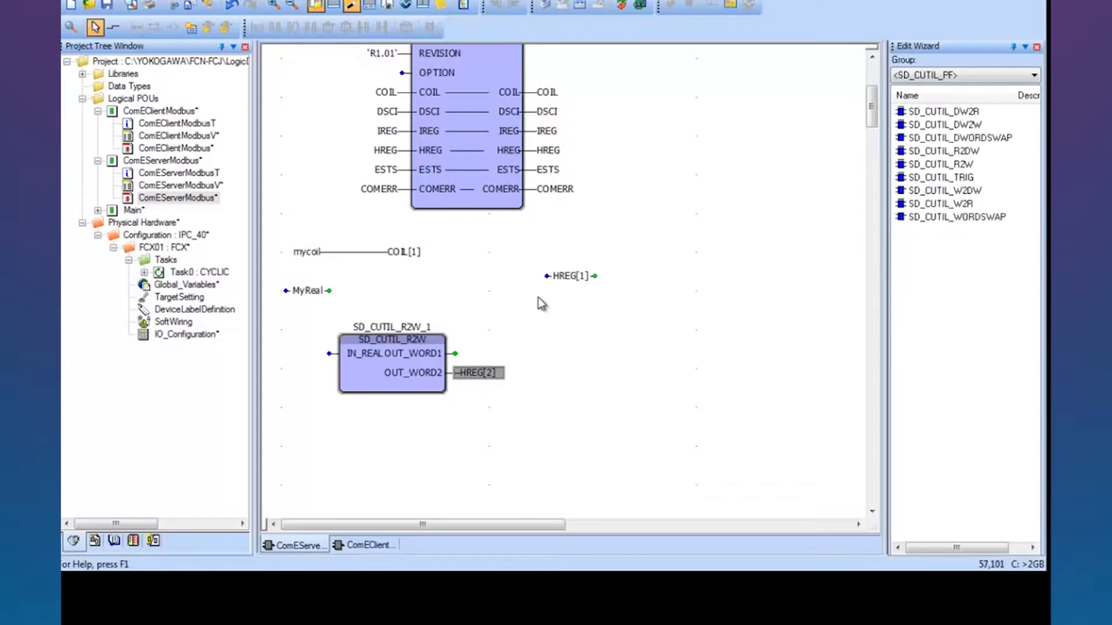
drag(571, 277, 482, 329)
drag(307, 290, 368, 311)
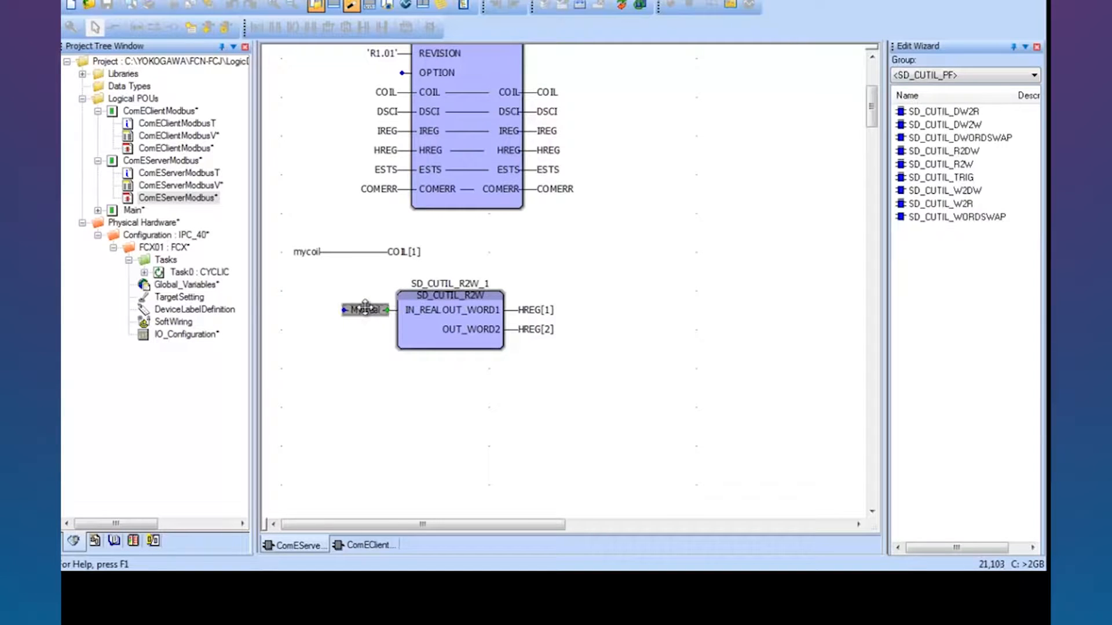
drag(454, 329, 390, 327)
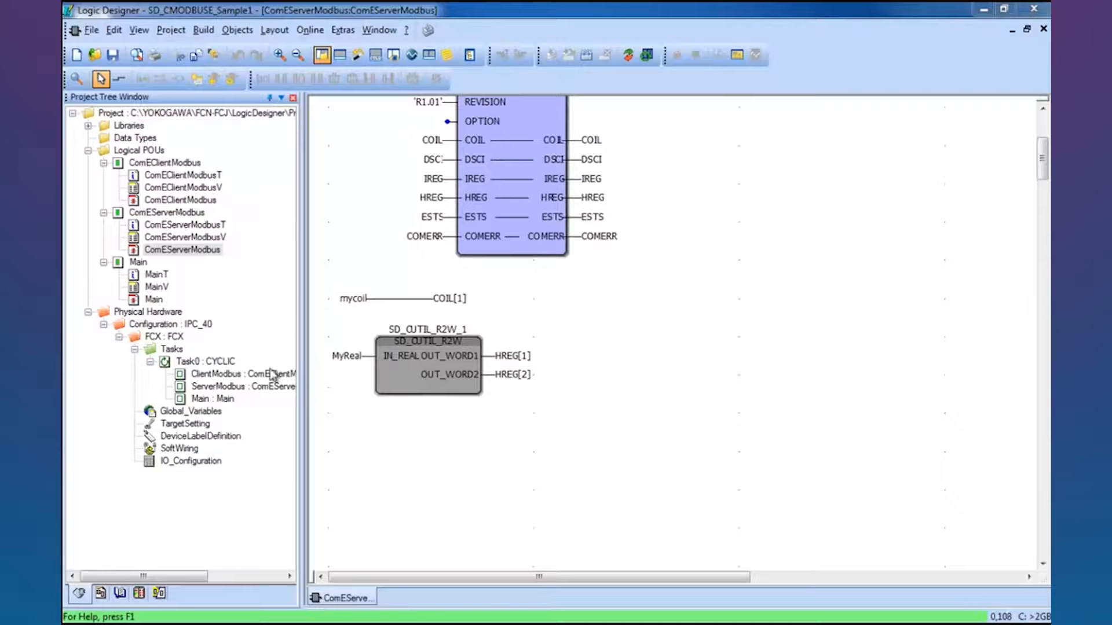
Step: Change the PLC type of the hardware configuration to SH04_40 and acknowledge the notice about checking resource and task settings
click(182, 326)
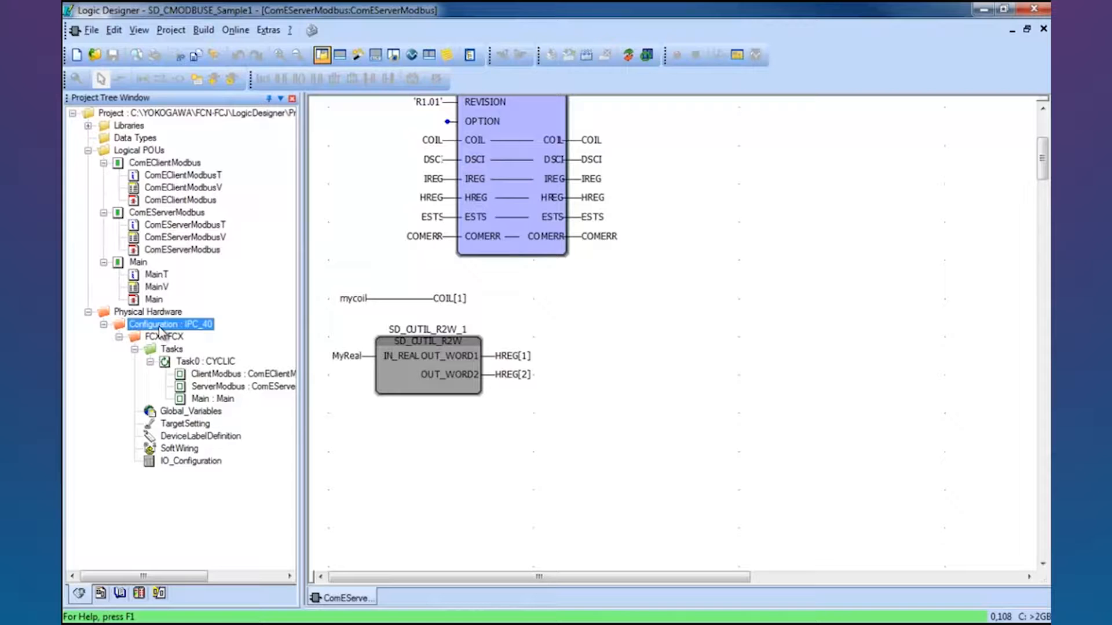
right_click(195, 328)
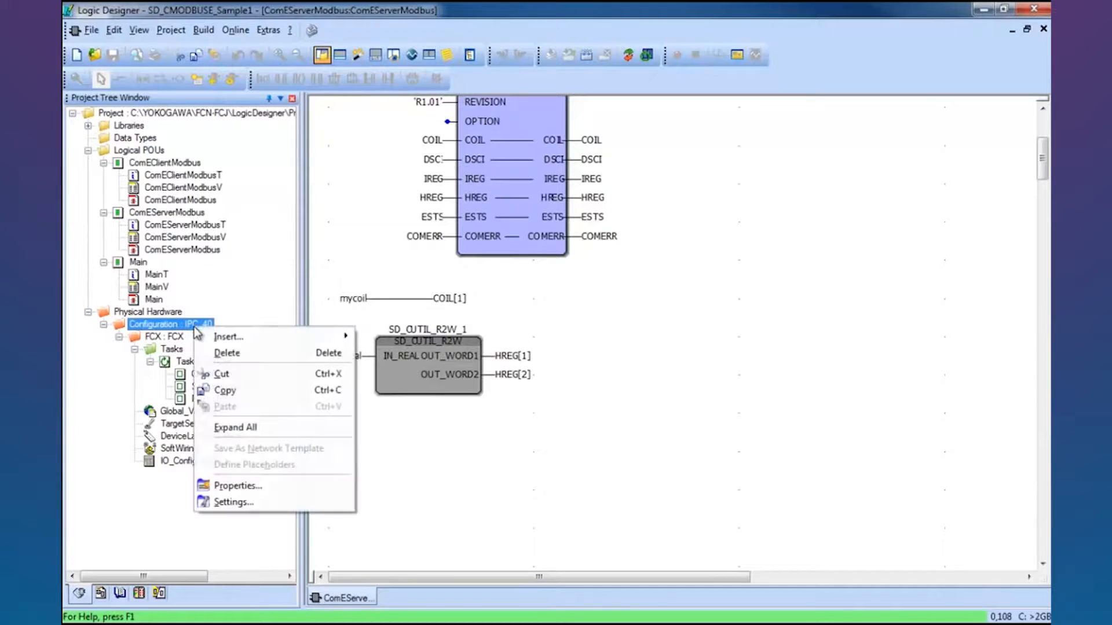
click(253, 491)
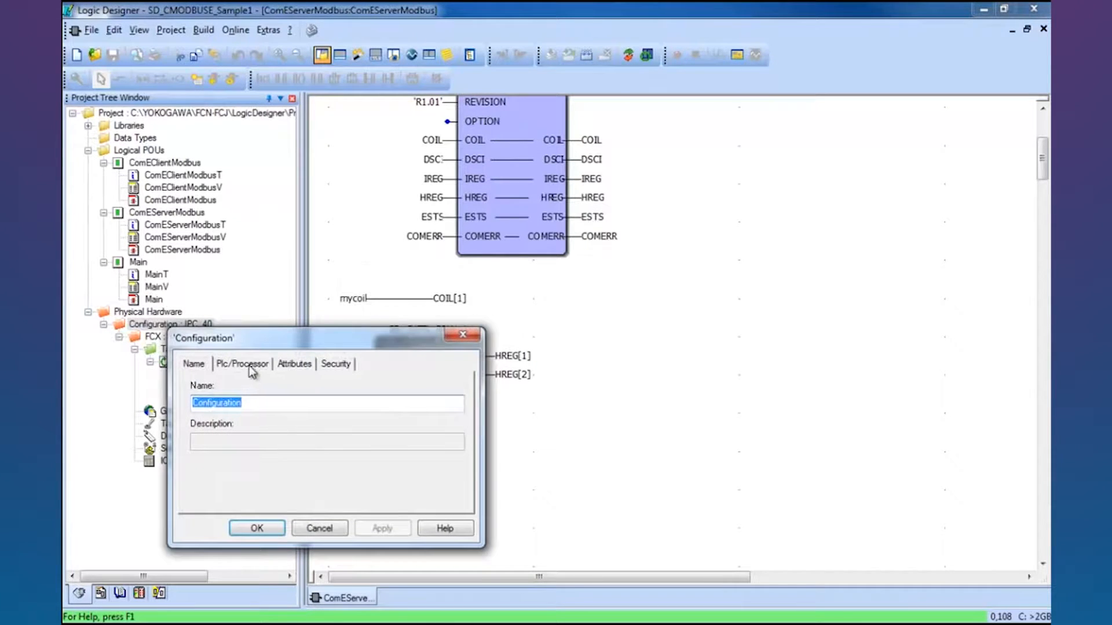
click(250, 367)
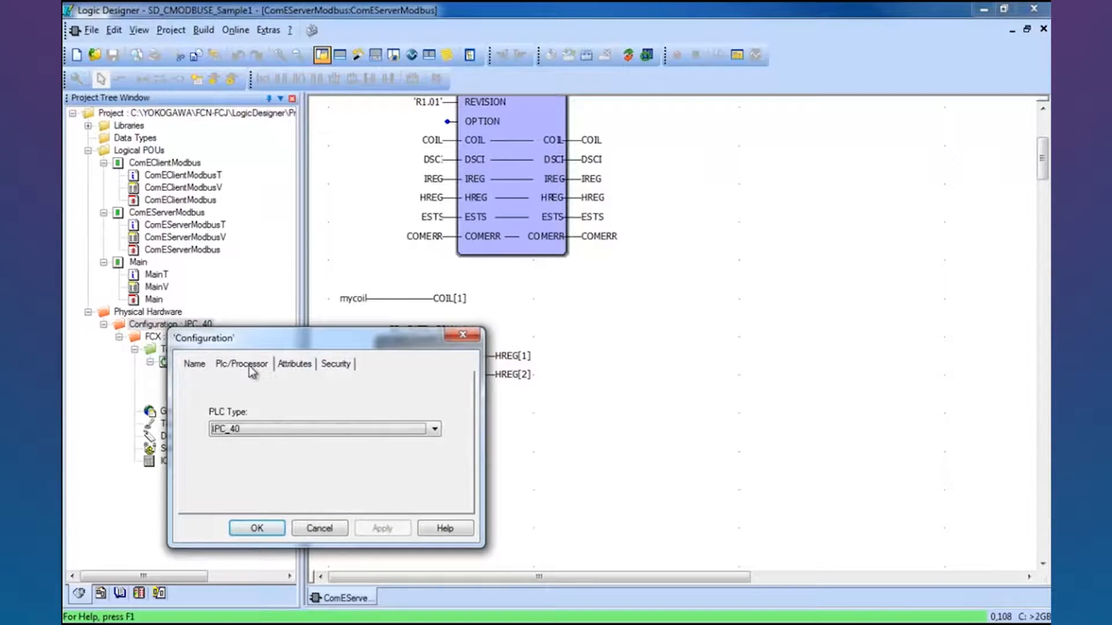
click(435, 429)
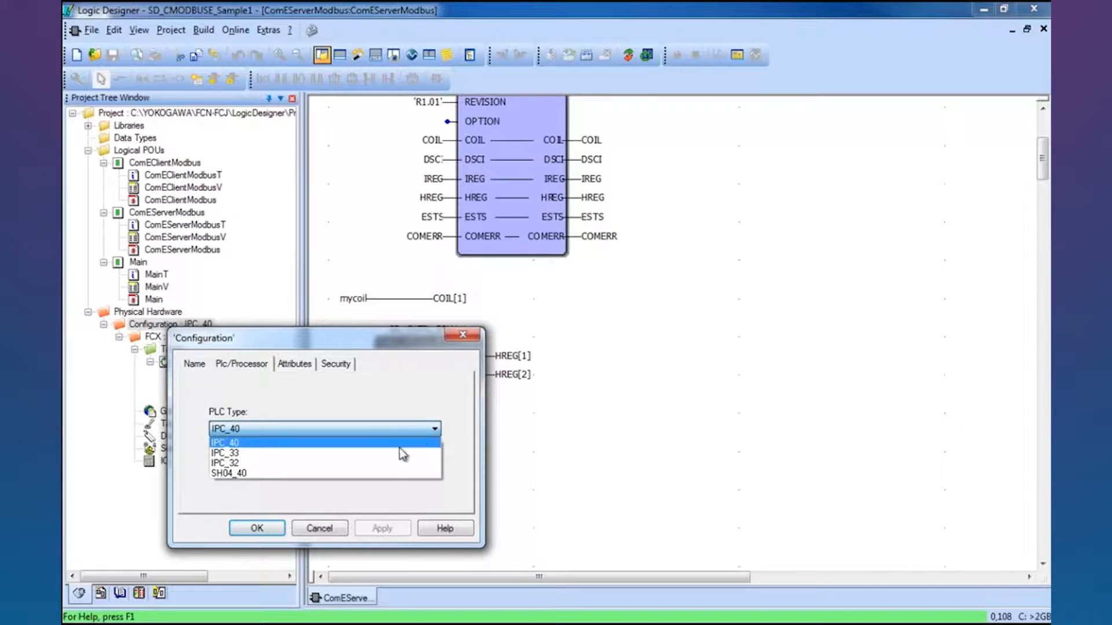
click(352, 474)
click(259, 524)
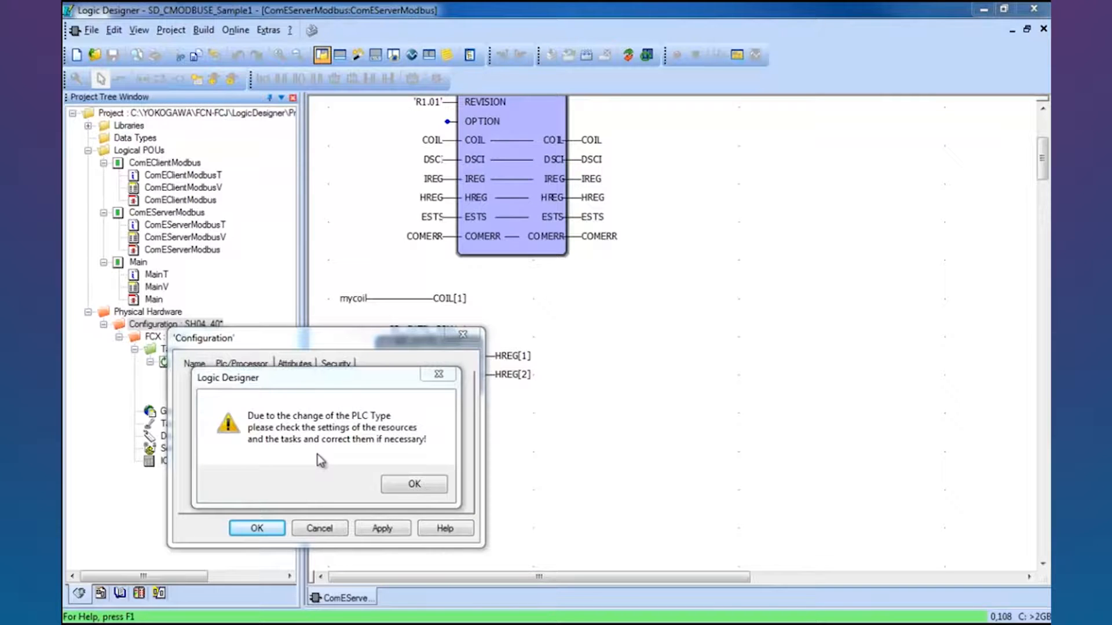
click(430, 486)
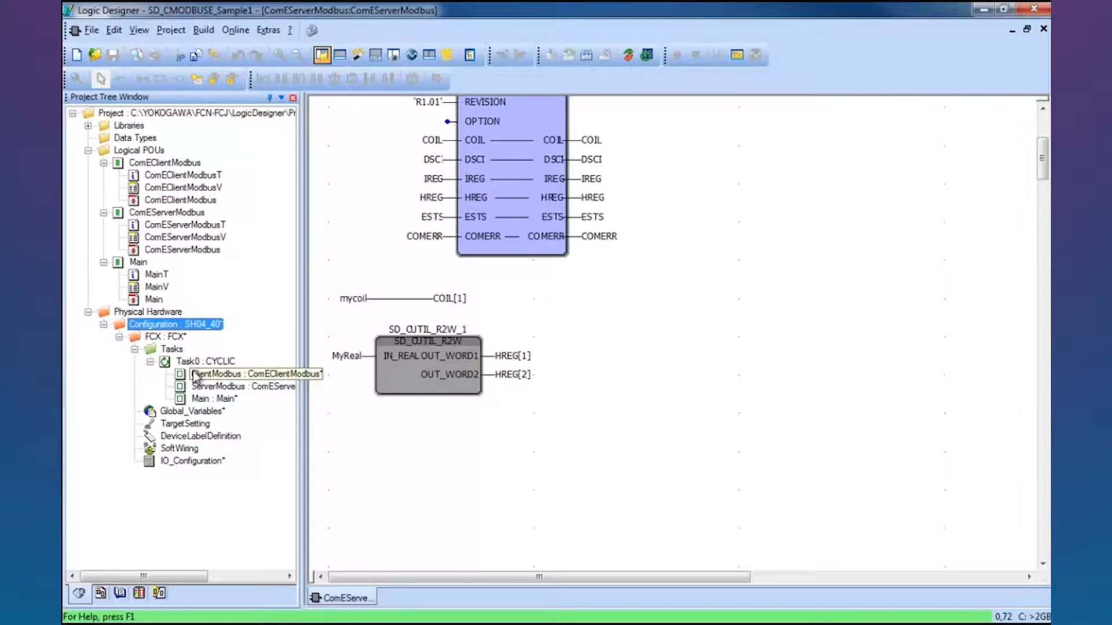
Step: Check the host IP address in the FCX target setting and accept 192.168.1.110
click(181, 427)
double_click(178, 428)
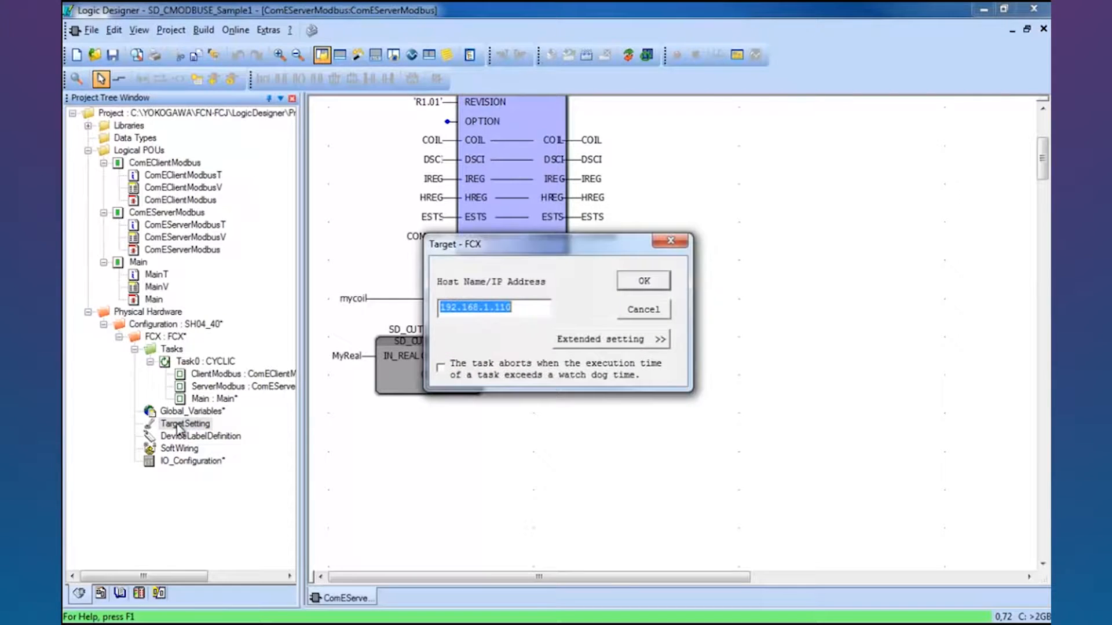
click(473, 313)
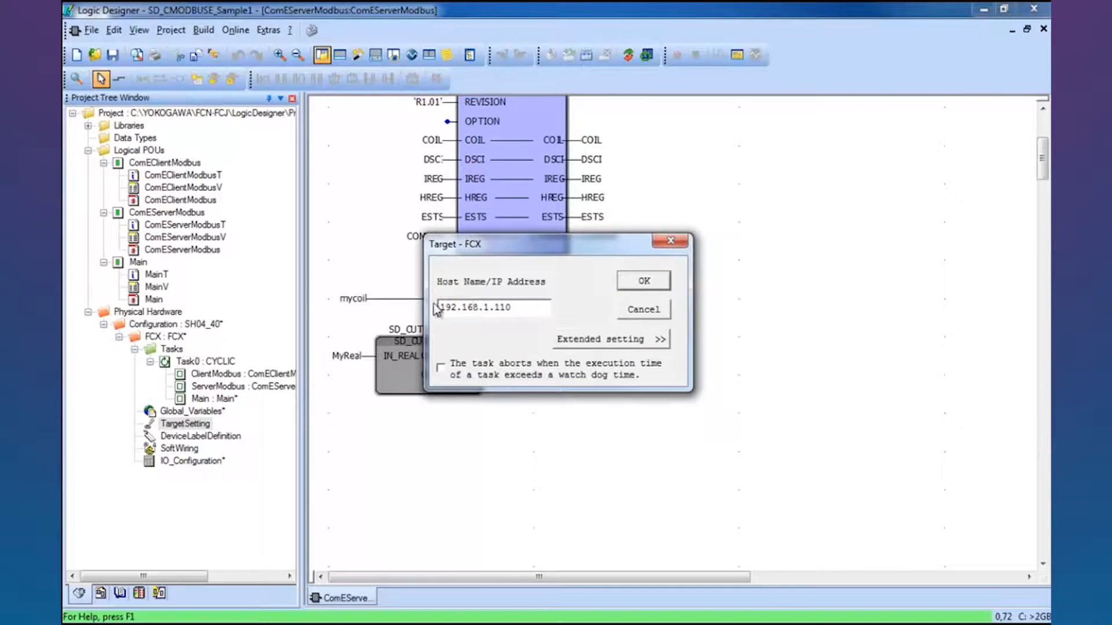
drag(461, 307, 427, 308)
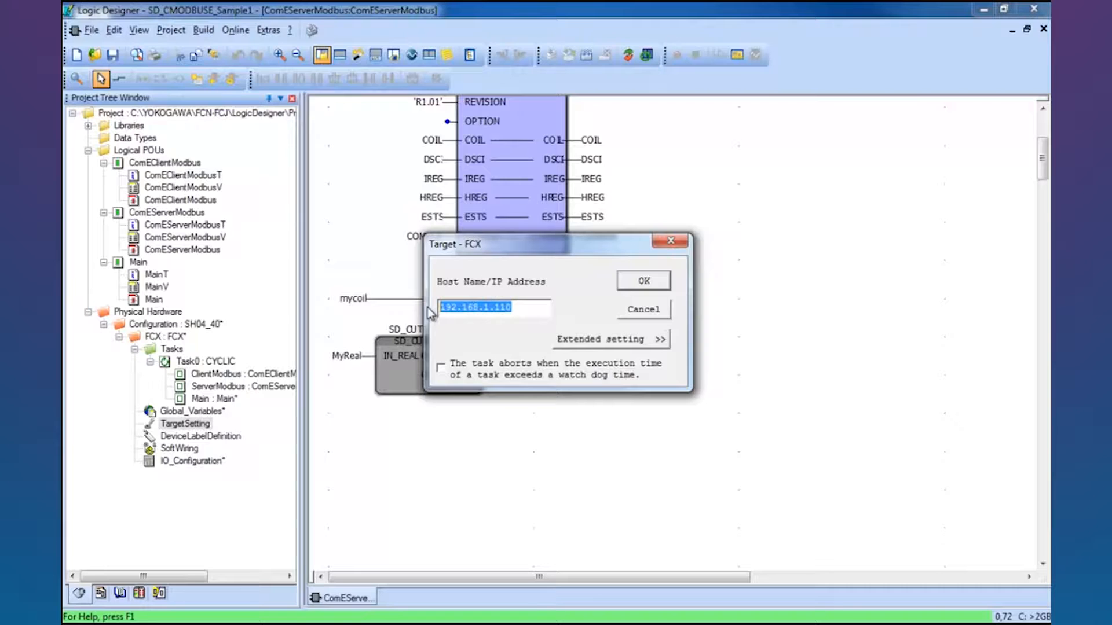
click(502, 308)
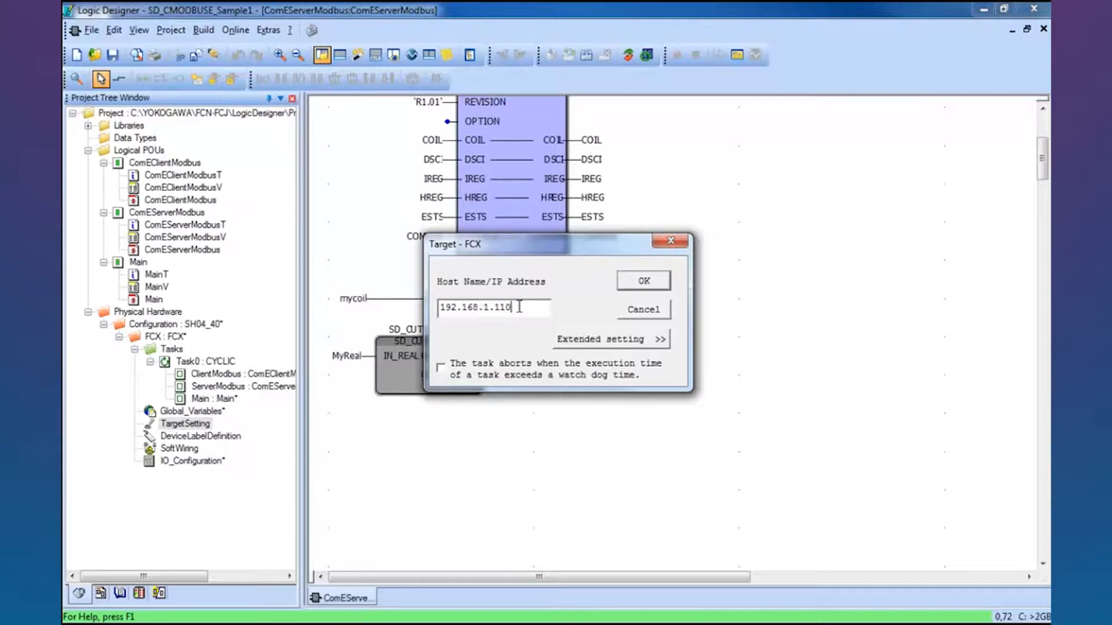
click(634, 279)
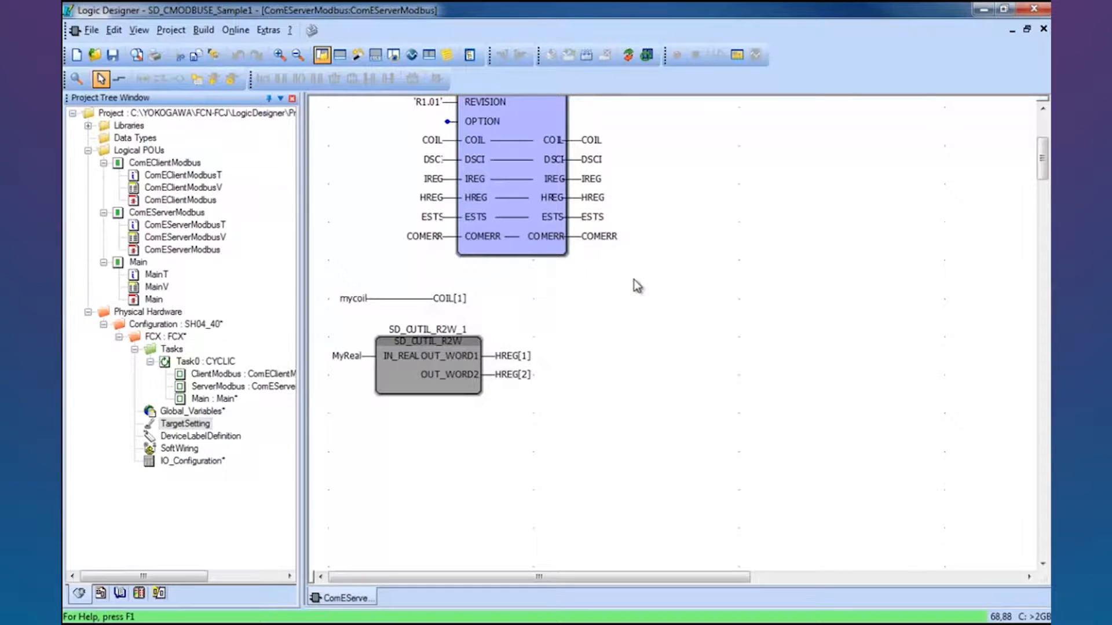
Step: Build the project and download it to the FCX controller, agreeing to stop the PLC and overwrite the project stored on it
click(590, 56)
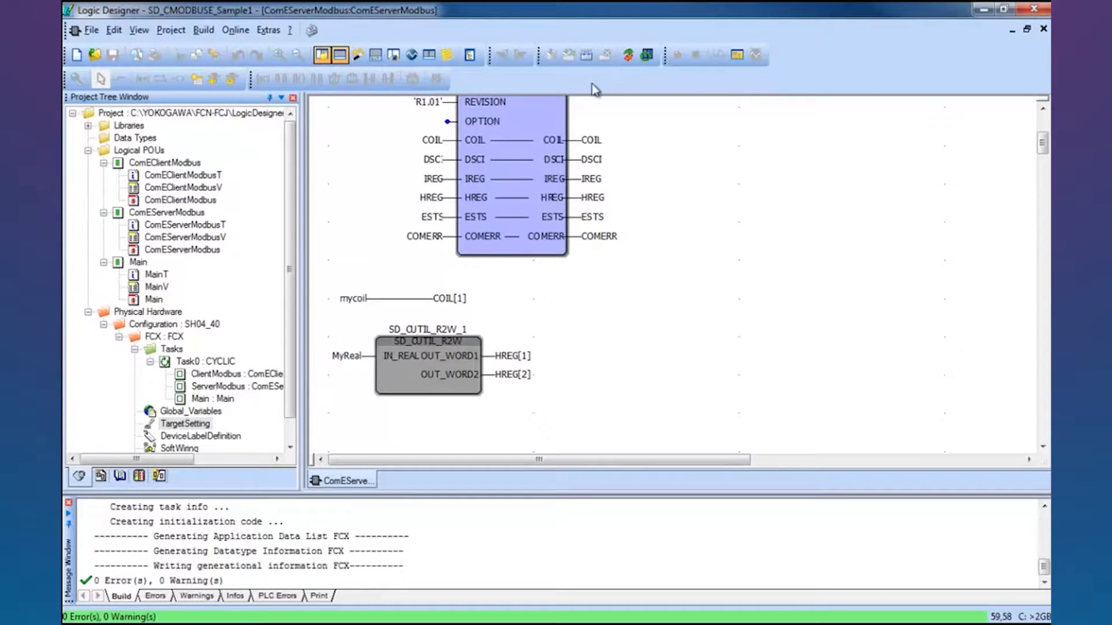
click(650, 53)
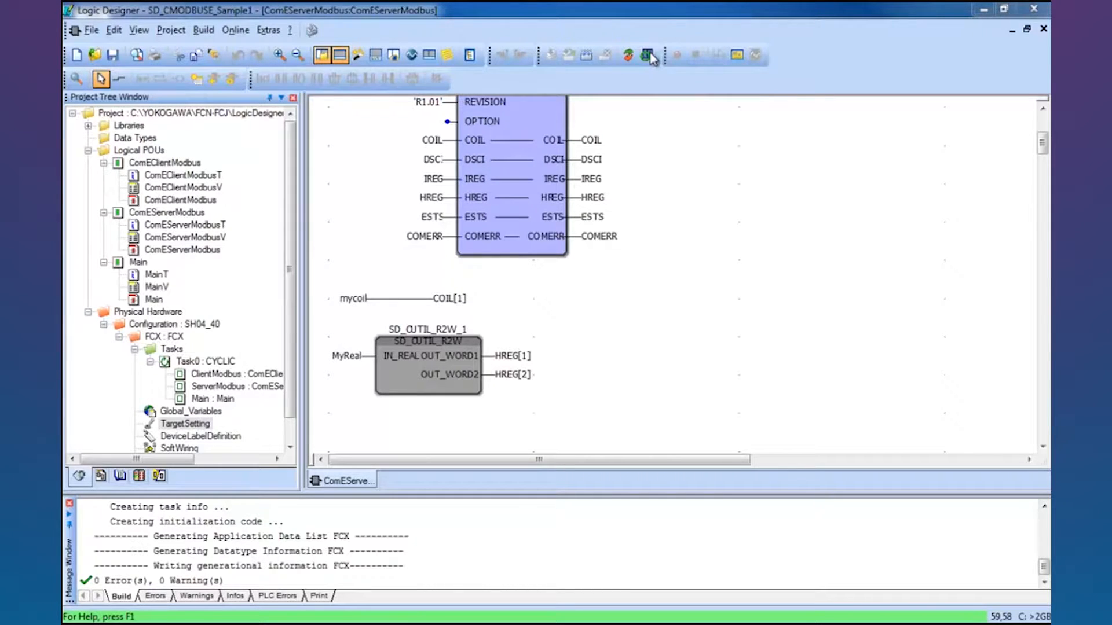
click(646, 56)
click(688, 256)
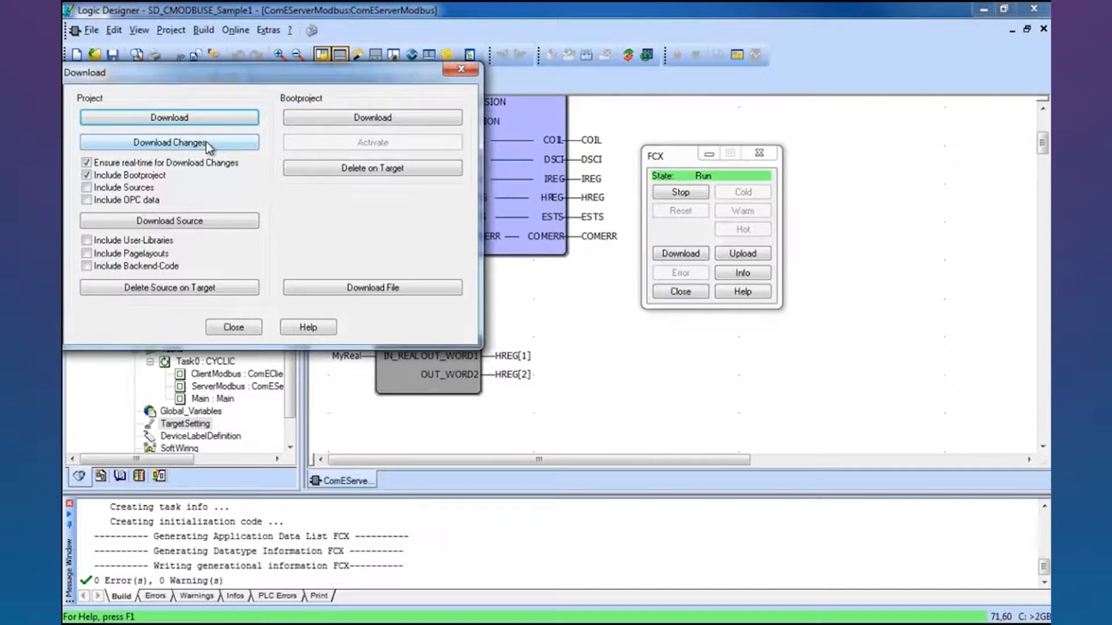
click(206, 122)
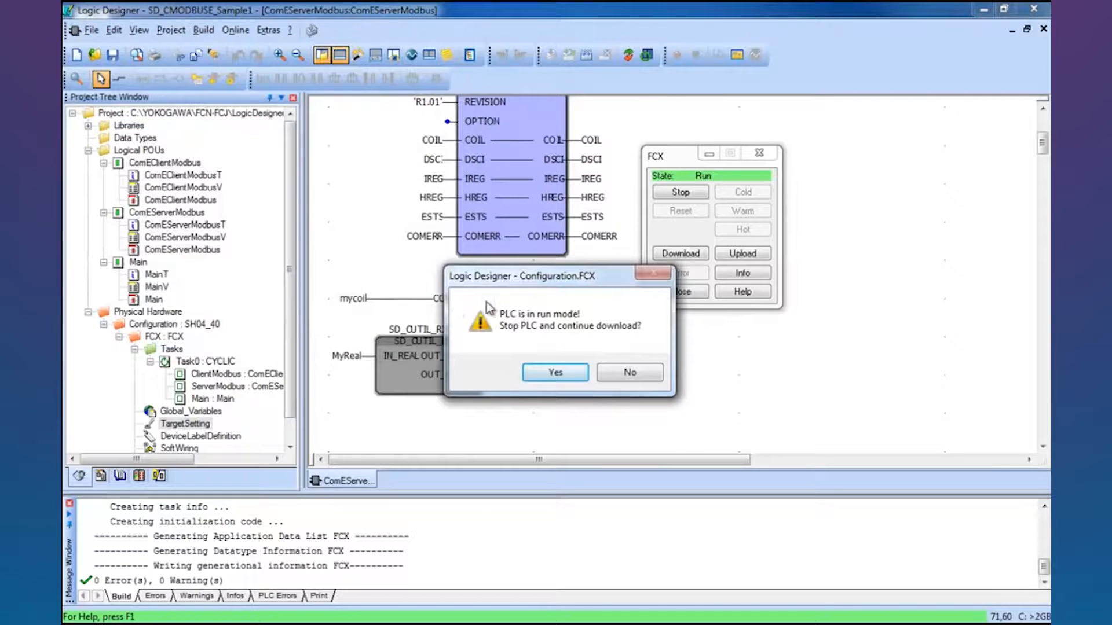
click(556, 381)
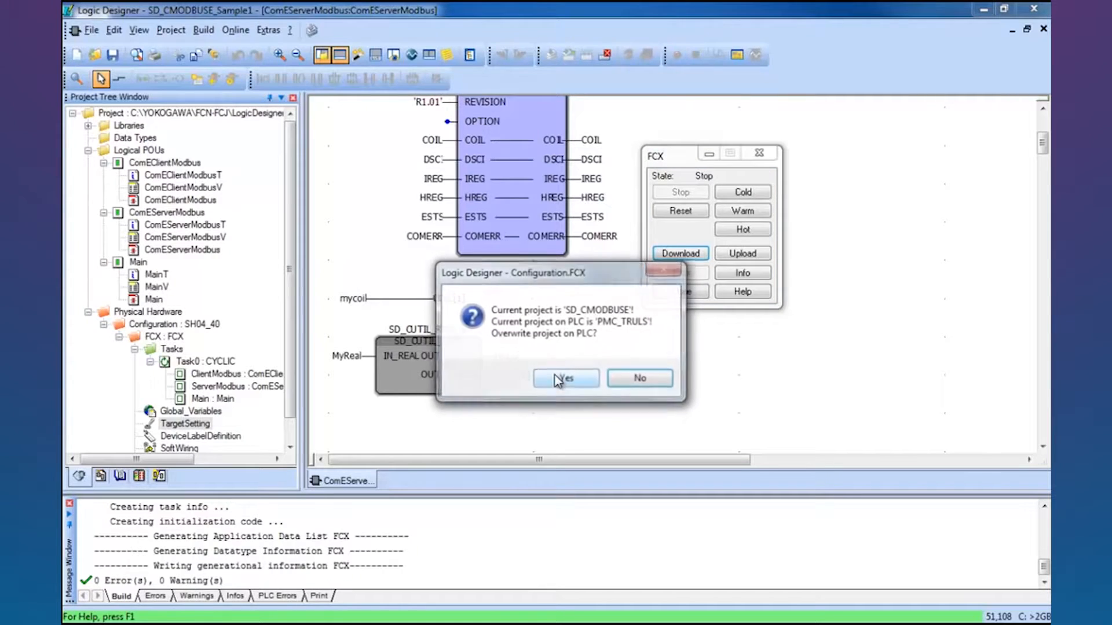
drag(573, 283, 536, 183)
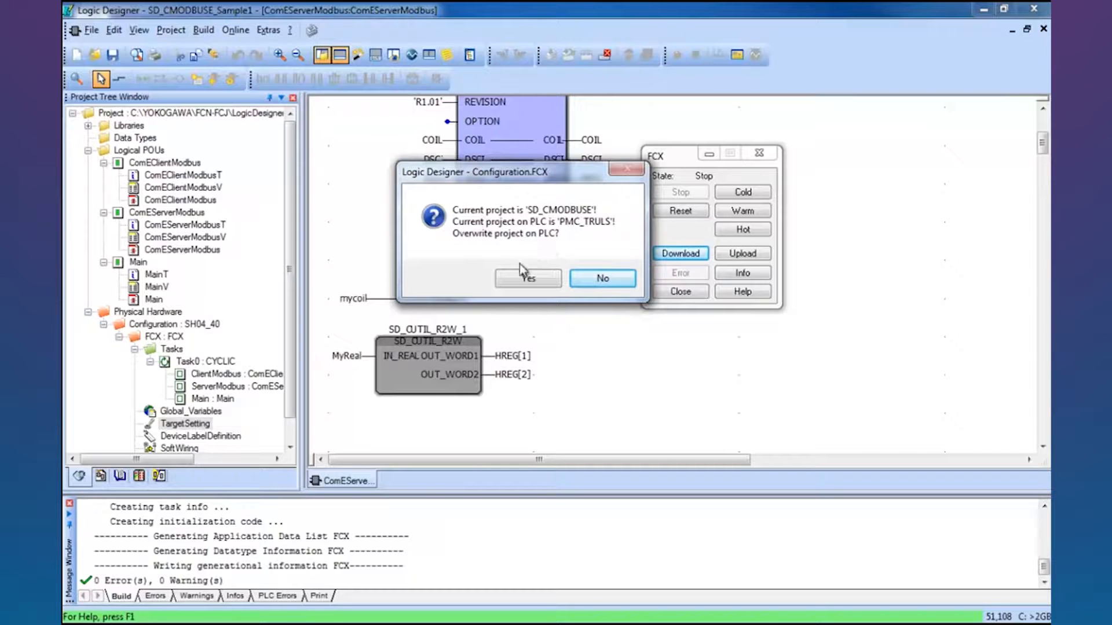
click(517, 281)
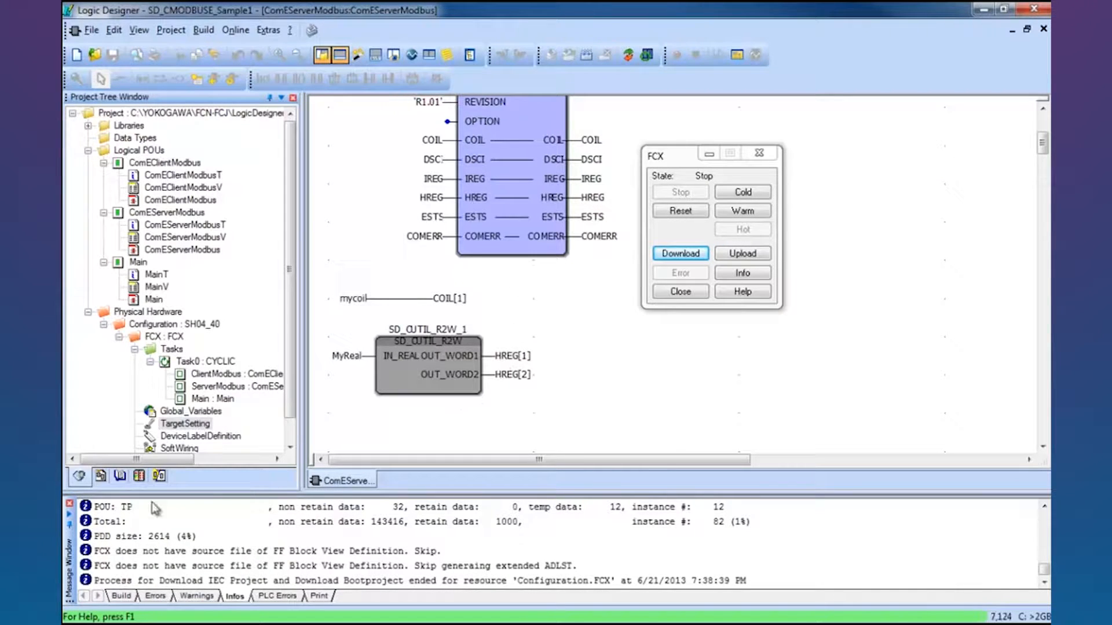
Step: Hide the message window and cold-start the FCX resource, closing its control dialog when done
click(70, 503)
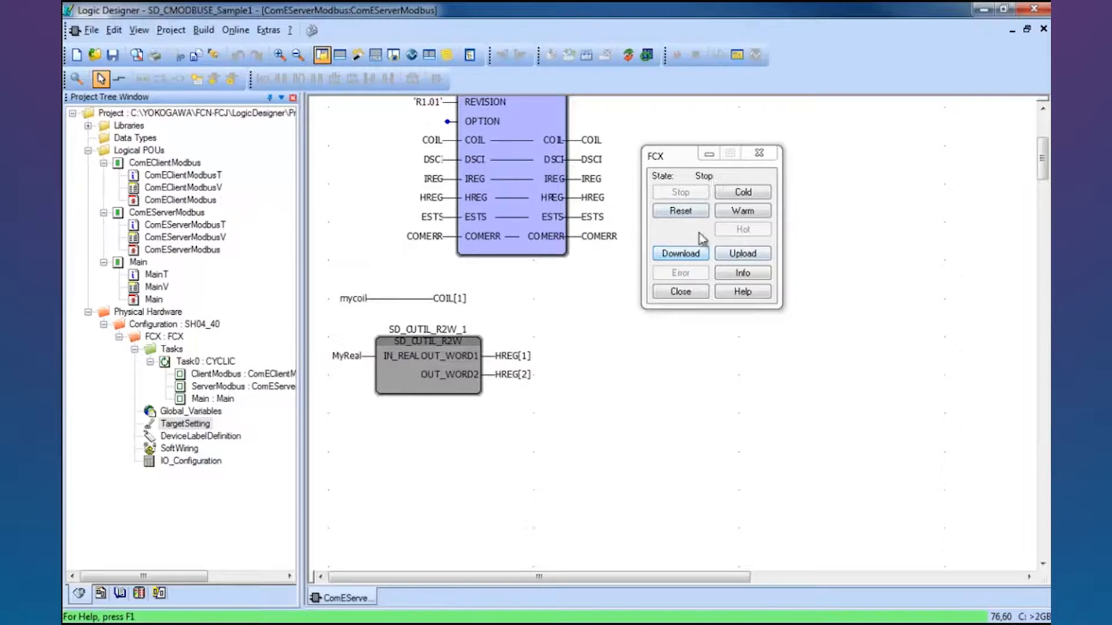
click(743, 195)
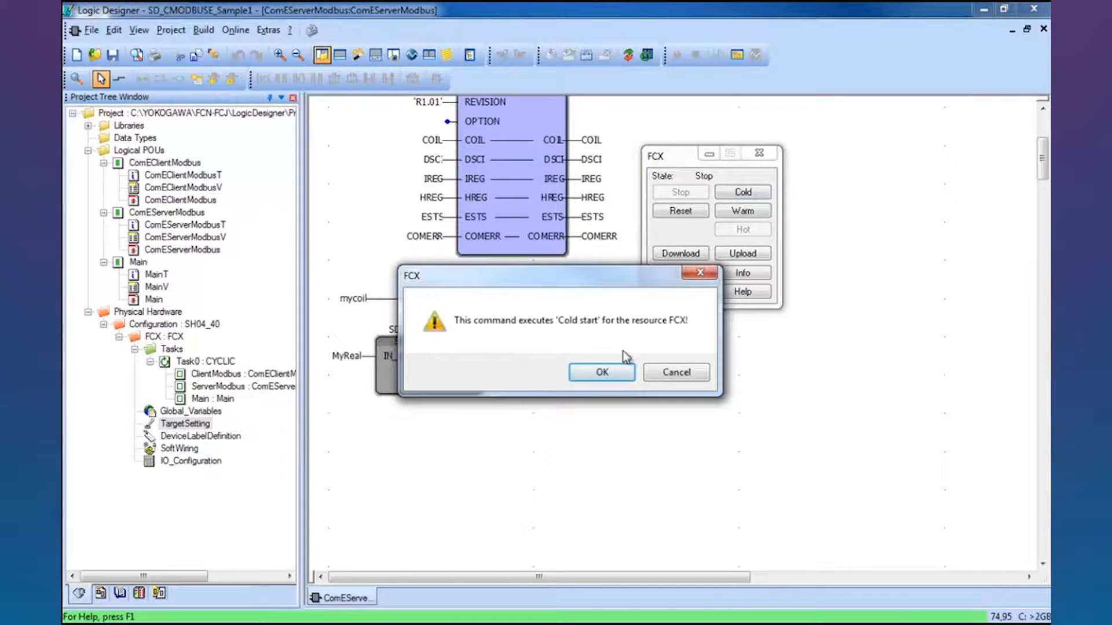
click(613, 374)
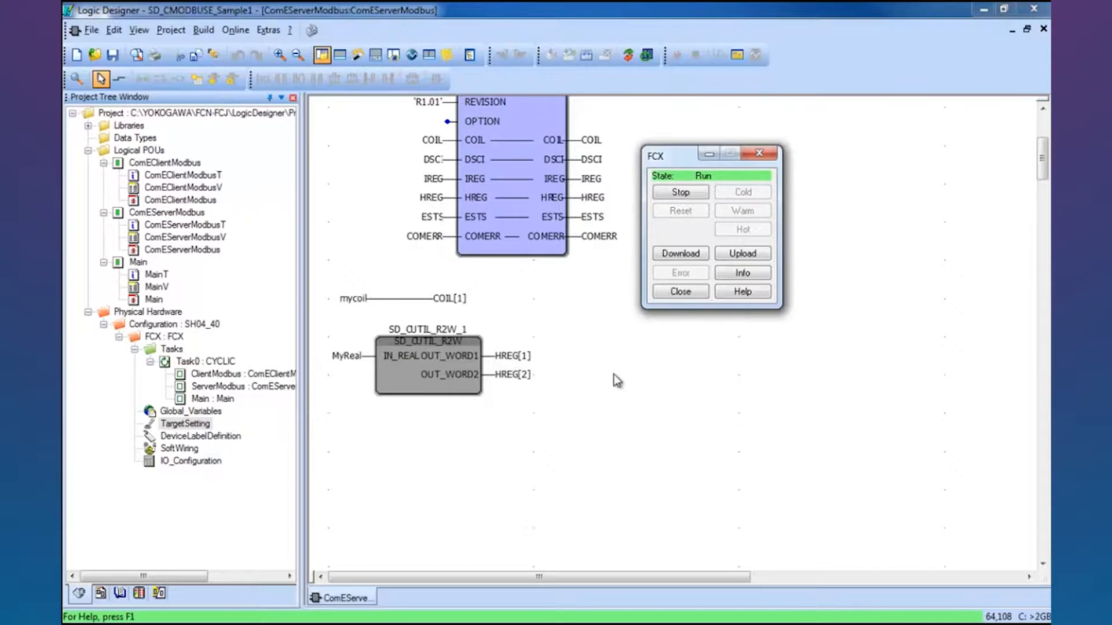
click(693, 298)
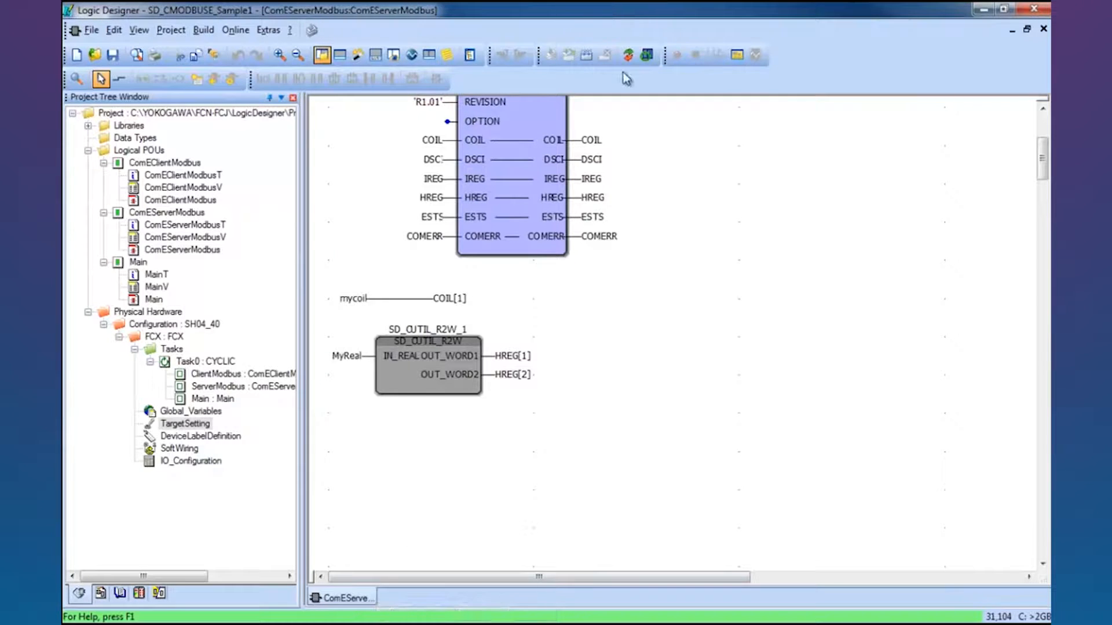
Step: Switch the ComEServerModbus worksheet to debug mode and overwrite MyReal with 1012.5
click(628, 56)
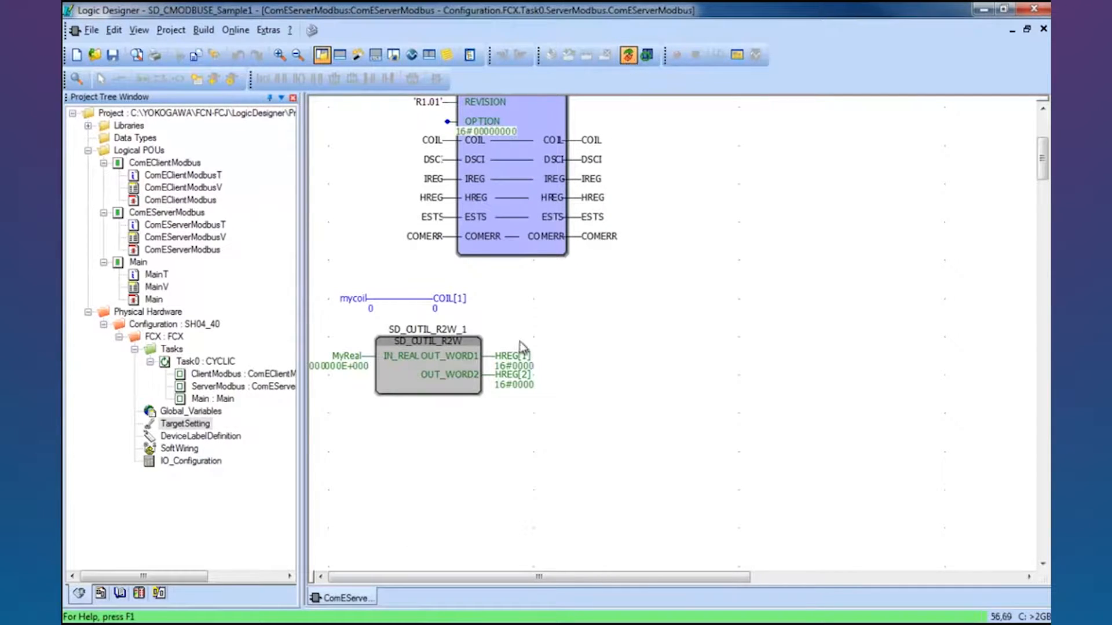
click(547, 582)
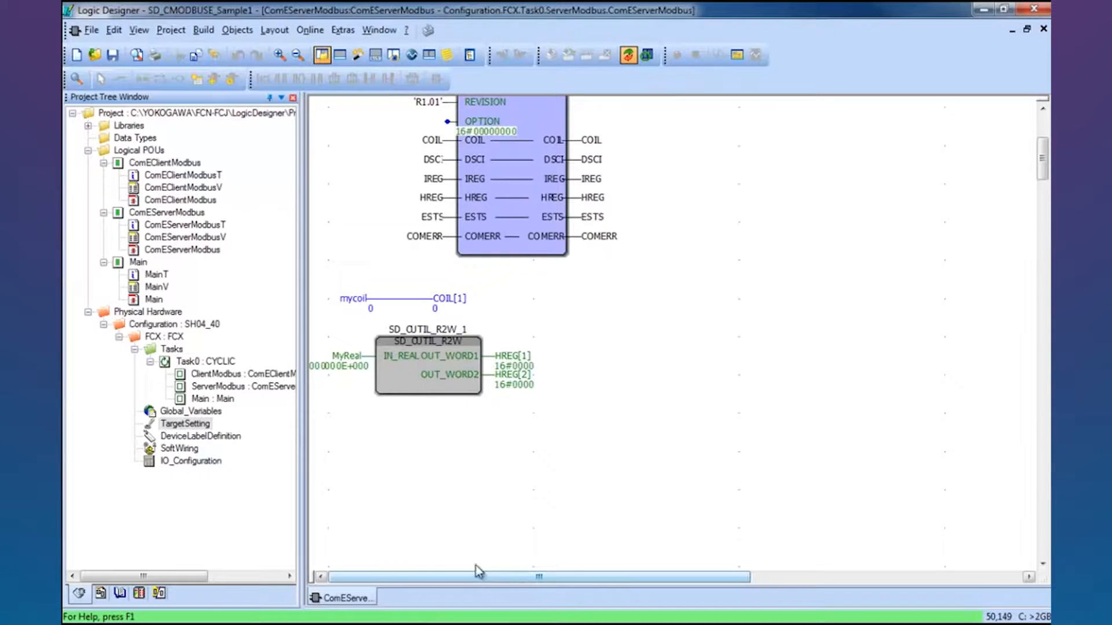
click(345, 362)
double_click(346, 362)
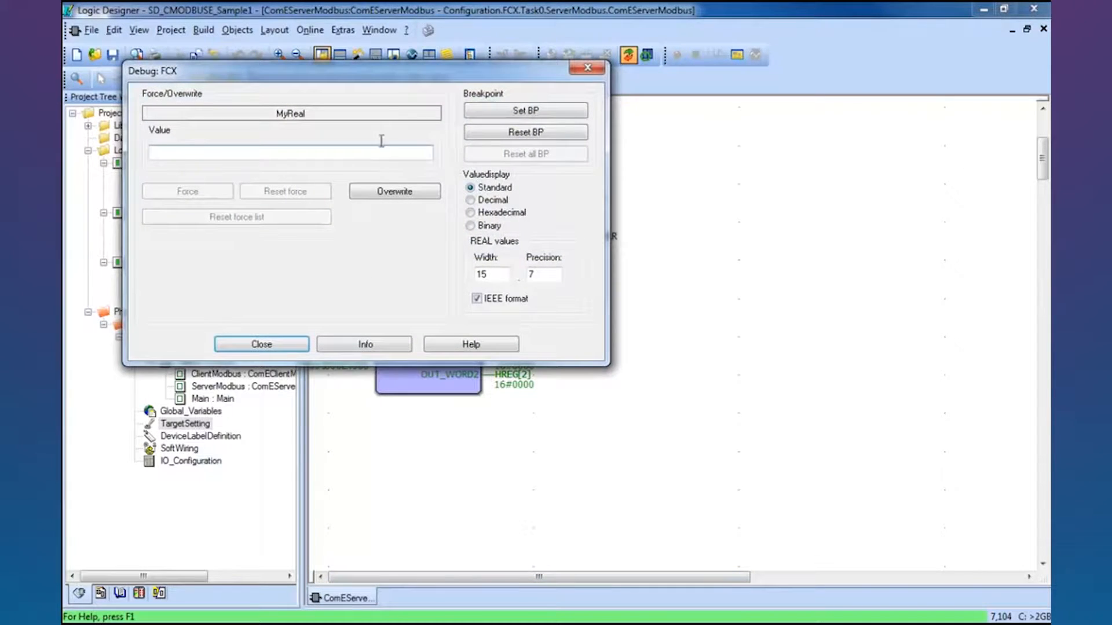
drag(399, 74, 777, 45)
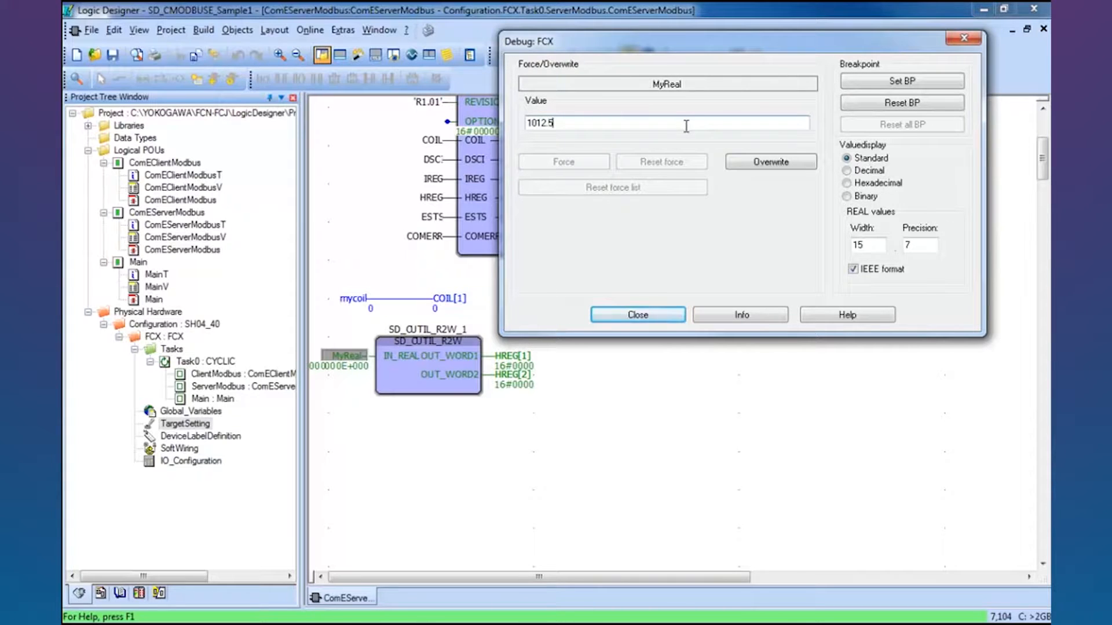
click(771, 162)
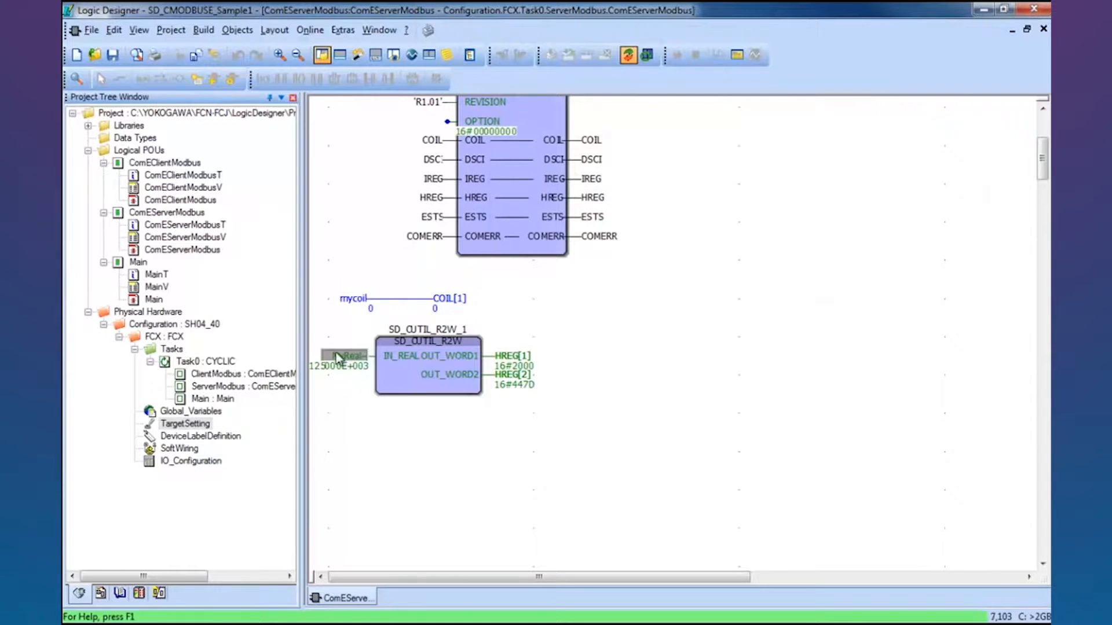
Step: Set the debug value display to Decimal from the HREG[1] variable and overwrite mycoil with TRUE
mouse_move(517, 391)
mouse_move(531, 365)
right_click(518, 368)
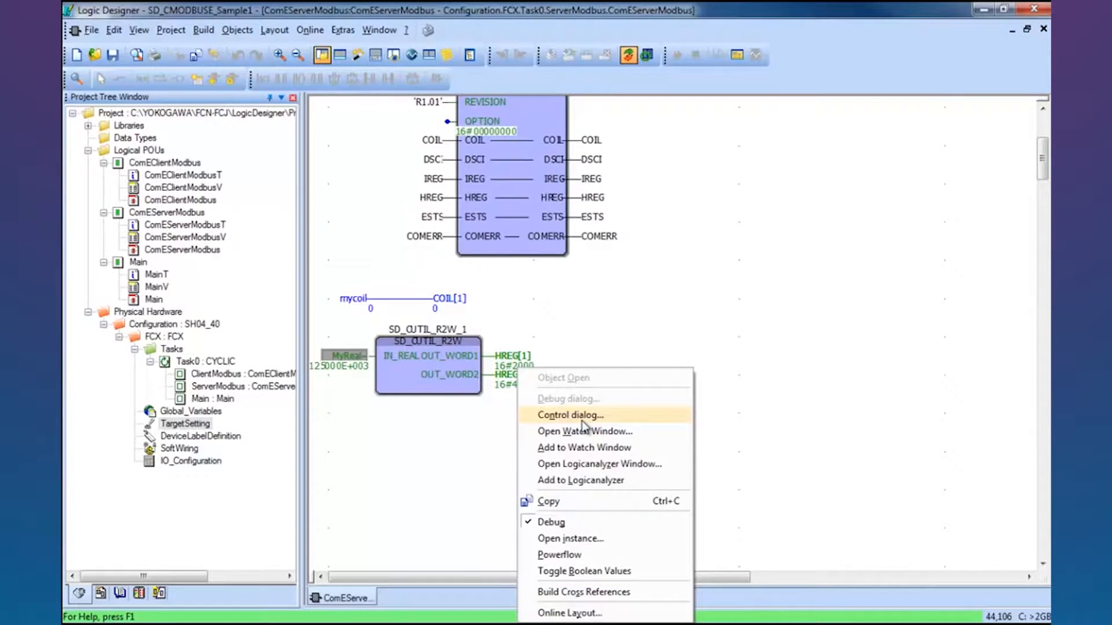
right_click(534, 359)
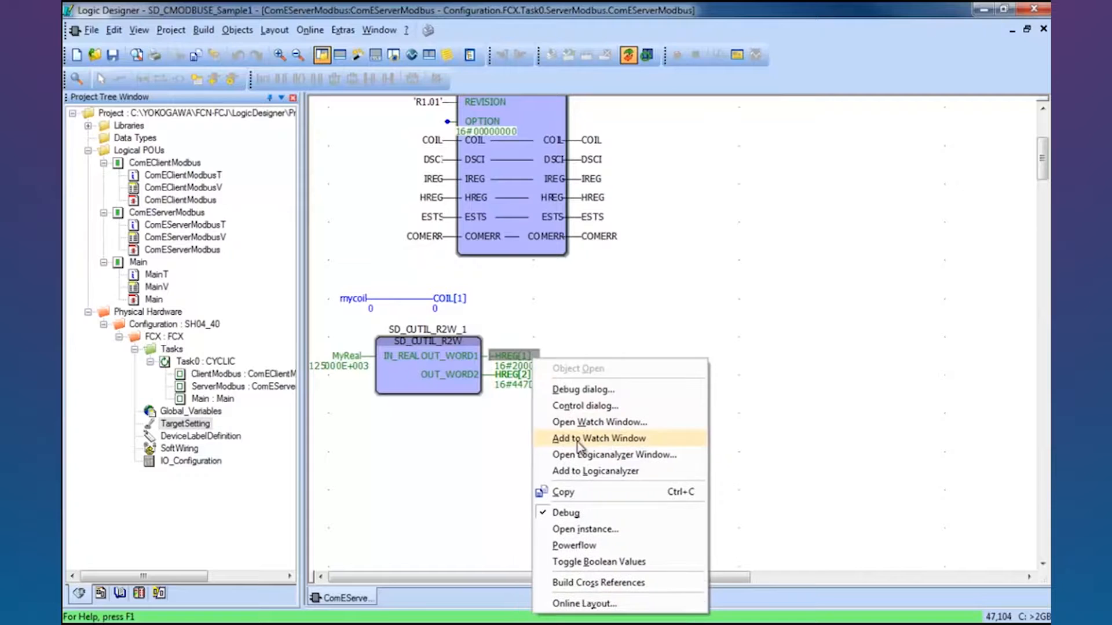
click(586, 390)
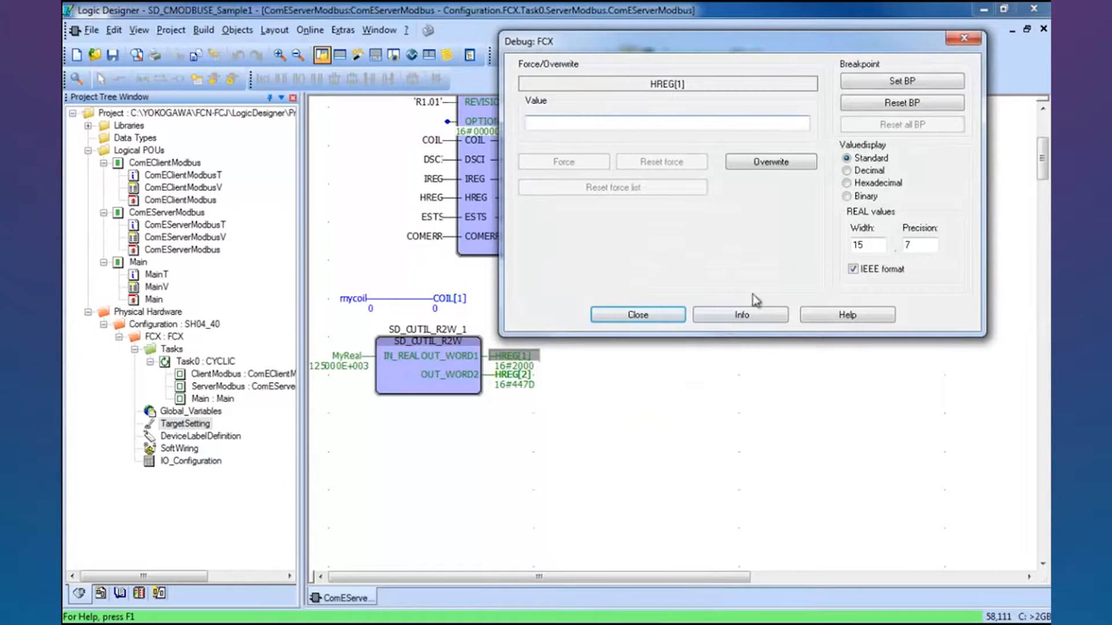
click(874, 173)
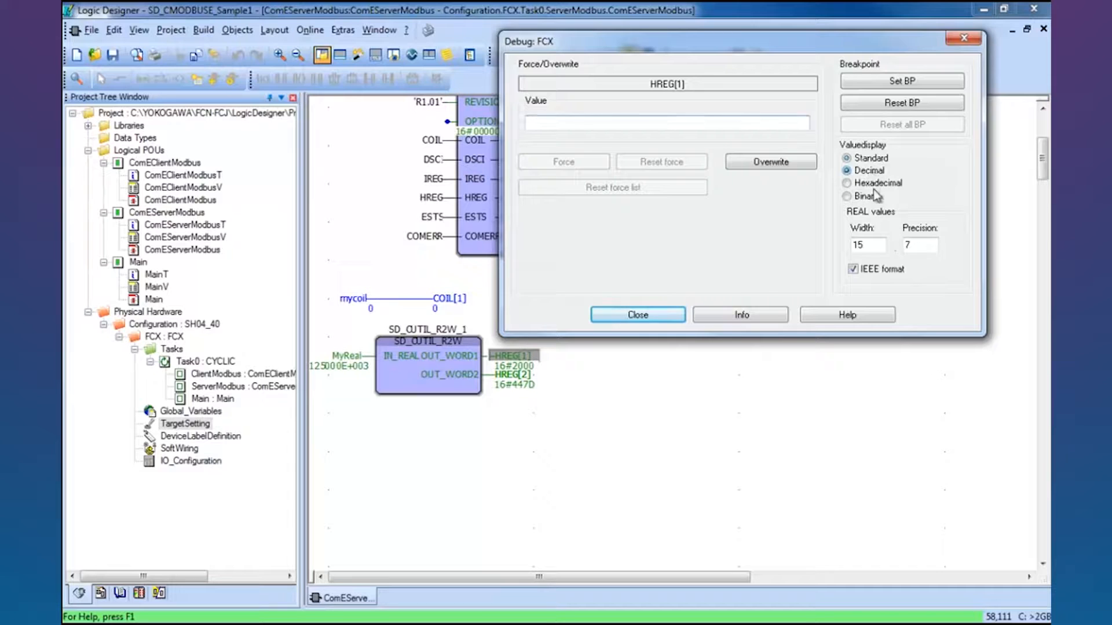
click(655, 315)
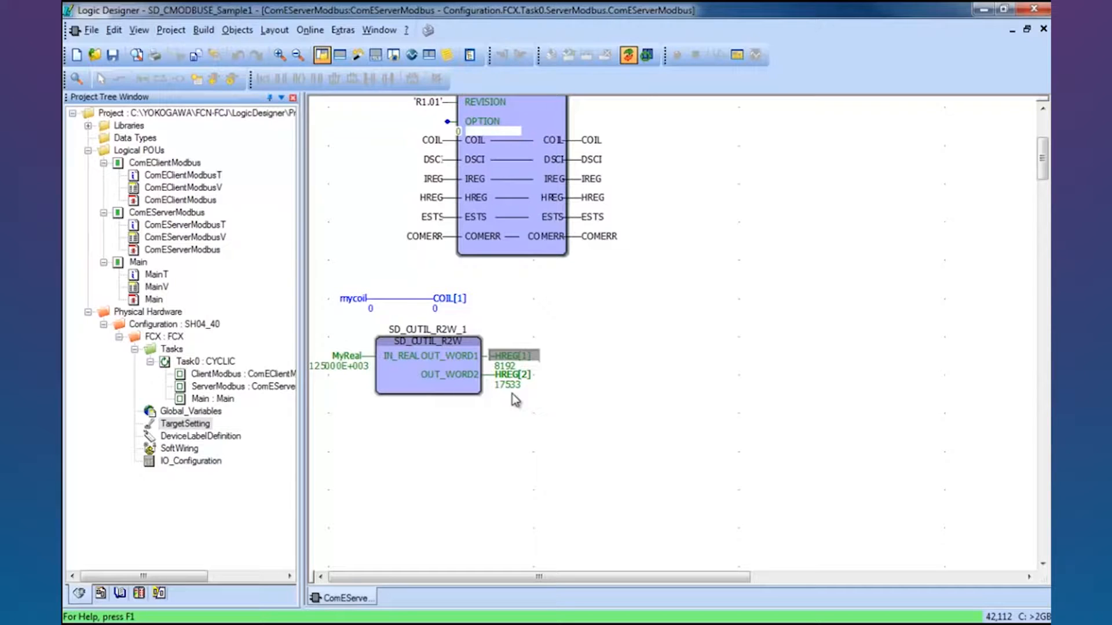
double_click(359, 298)
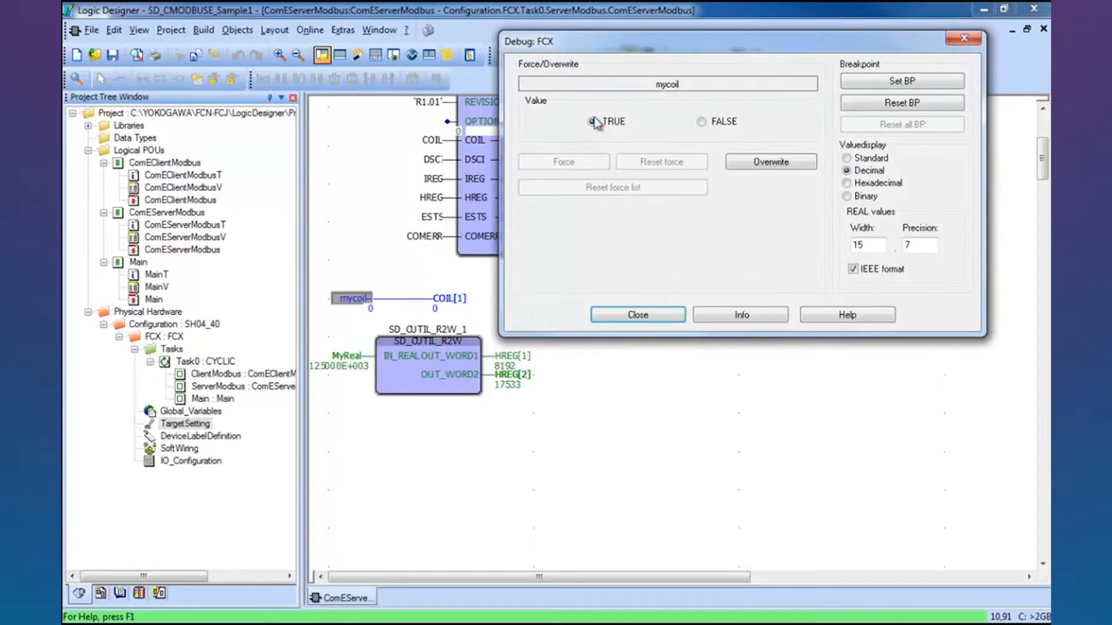
click(763, 164)
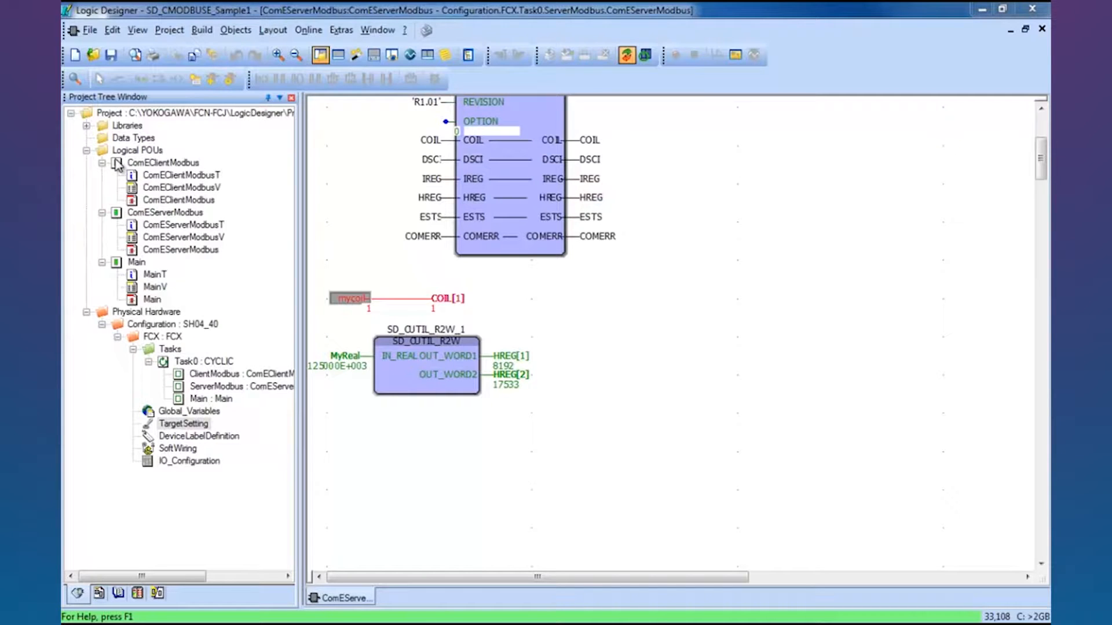
Step: Create a new project from the STARDOM NPAS template
click(90, 32)
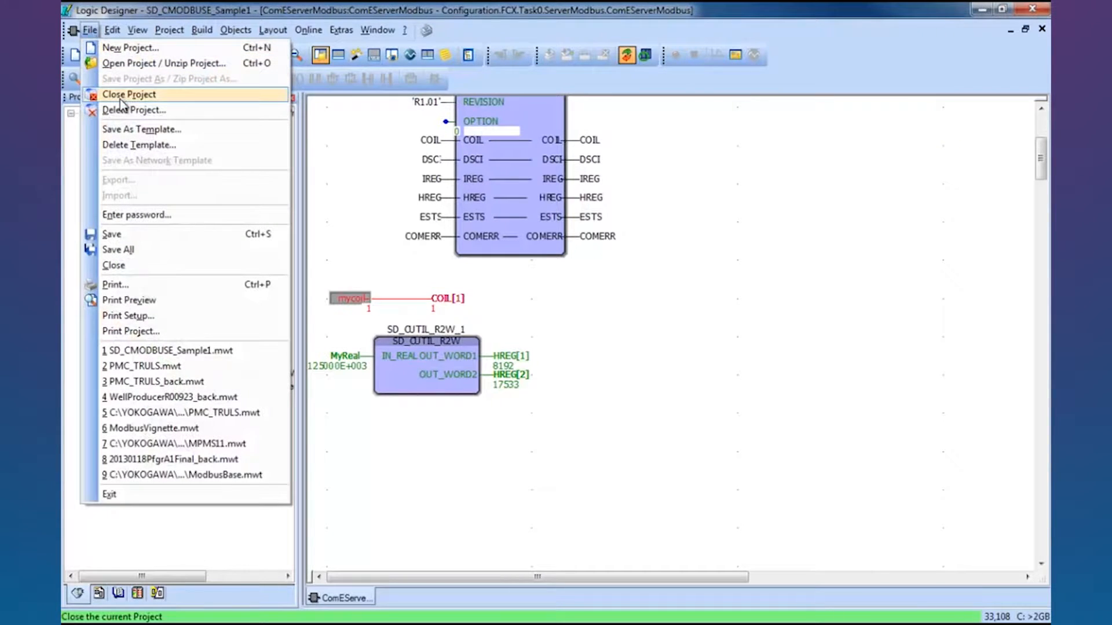
click(131, 48)
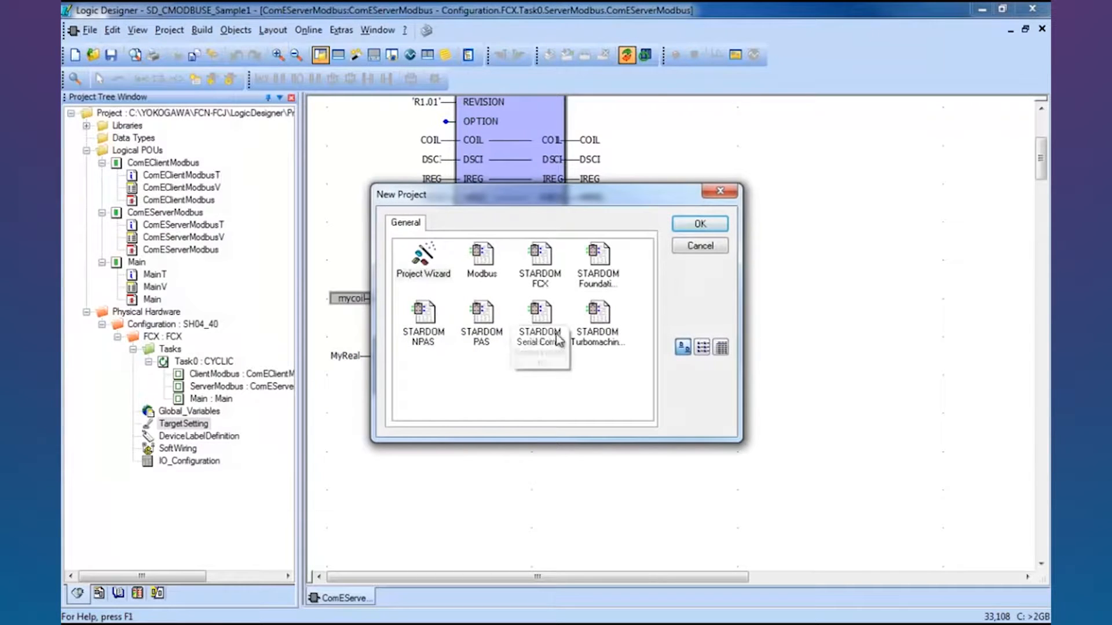
click(540, 270)
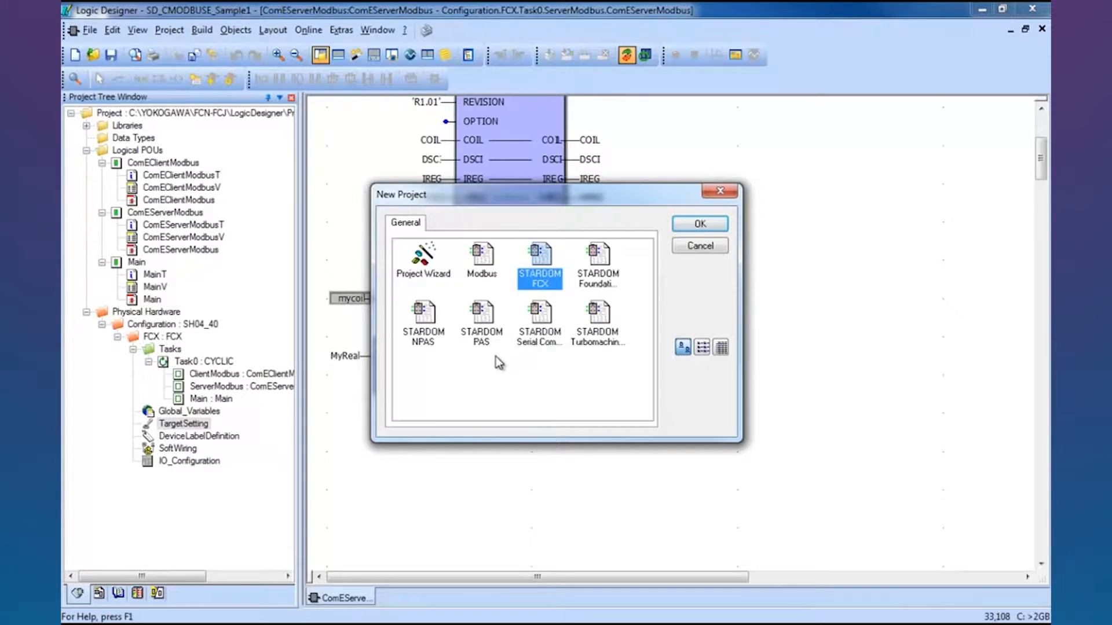
click(425, 314)
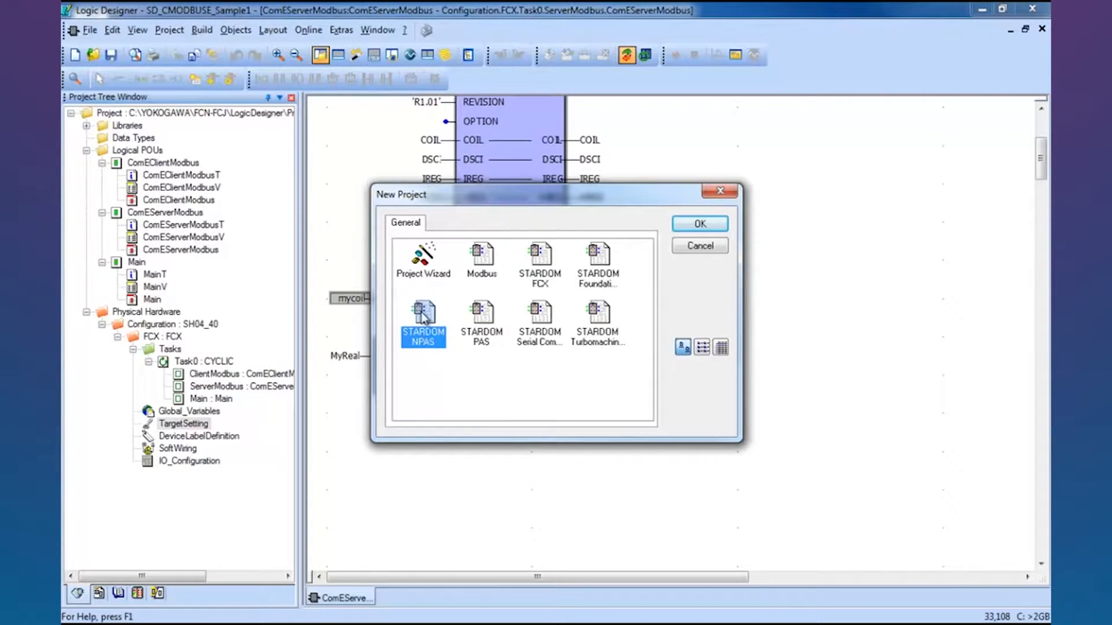
double_click(423, 316)
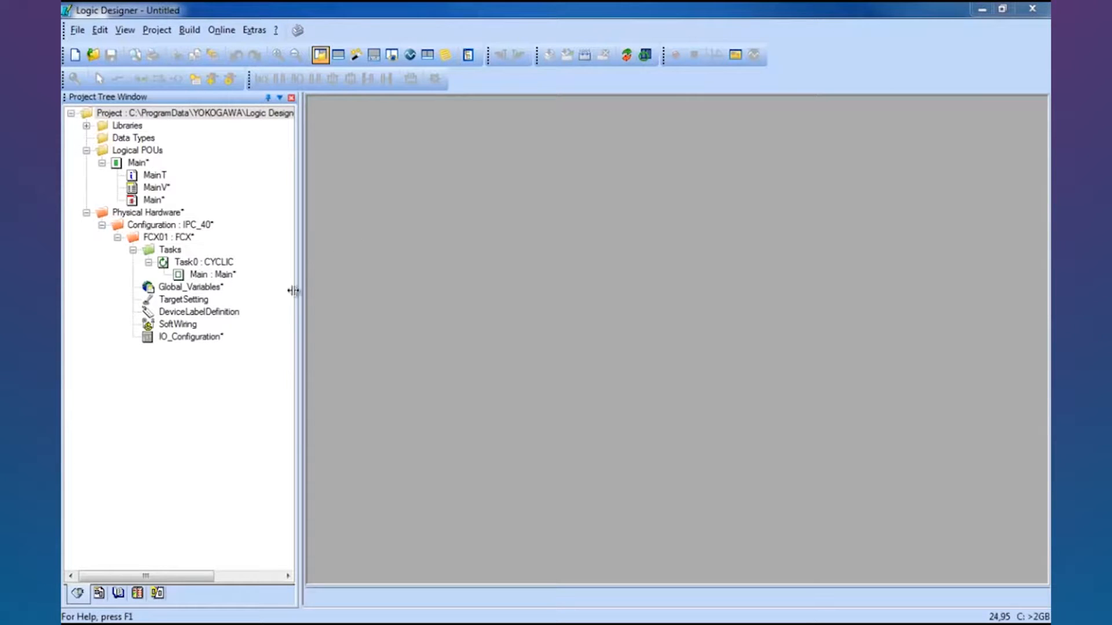
Step: Set the PLC type of the hardware configuration to SH04_40 and accept the change
click(189, 227)
right_click(191, 229)
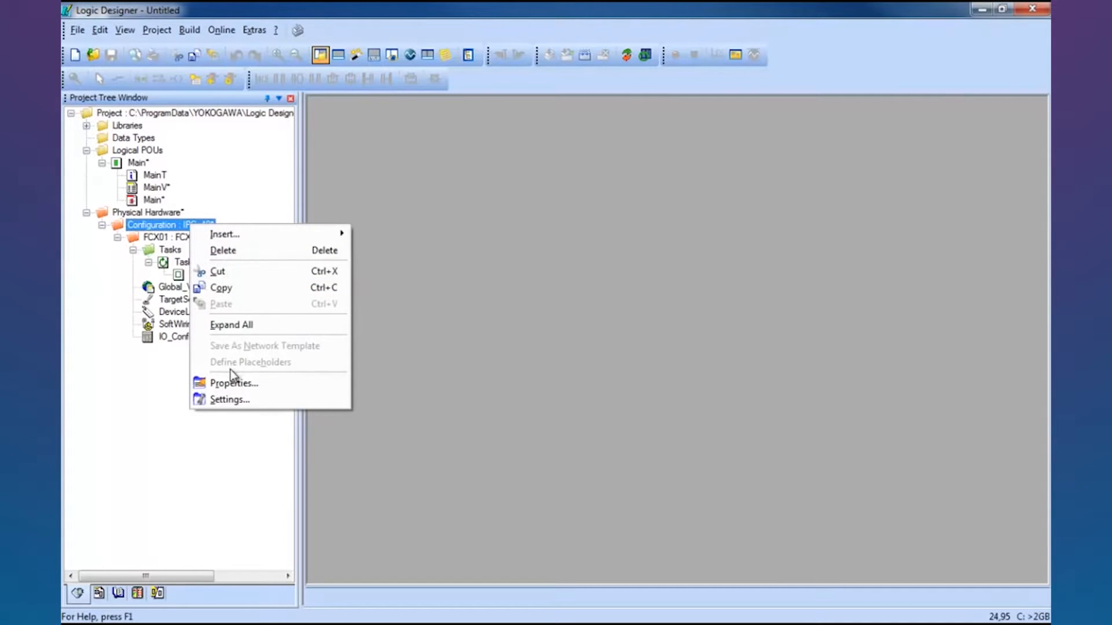
click(234, 383)
click(260, 264)
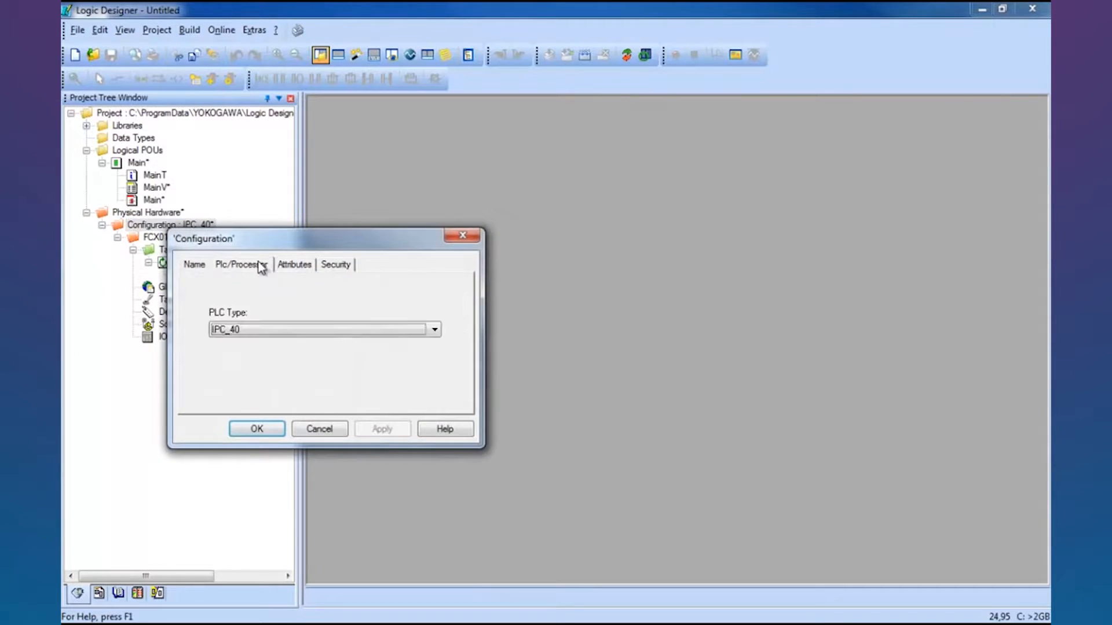
click(435, 330)
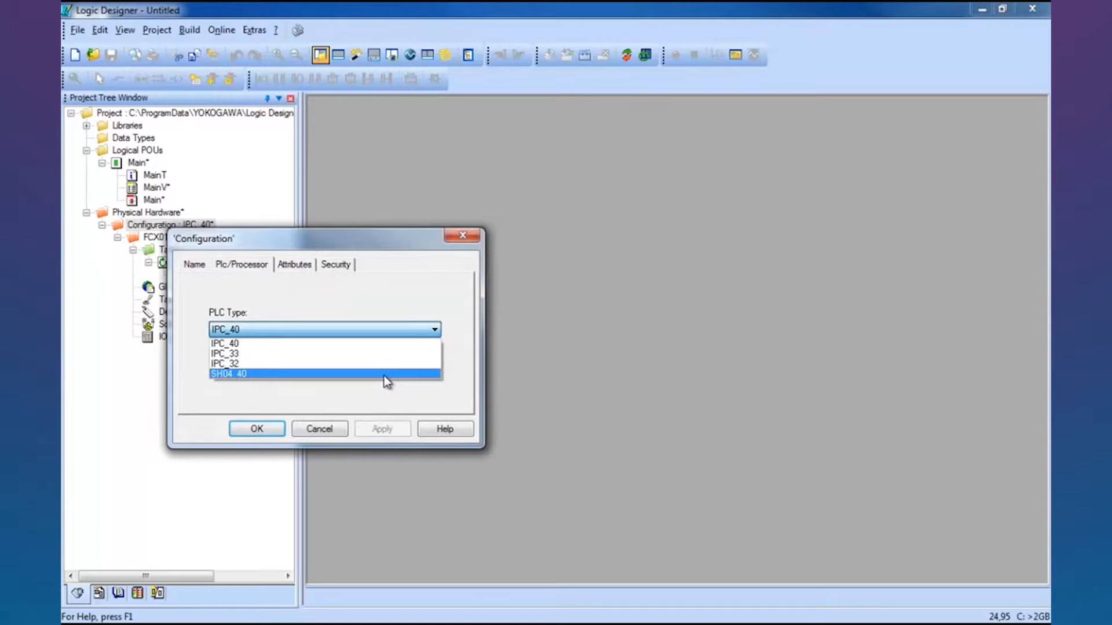
click(384, 375)
click(262, 430)
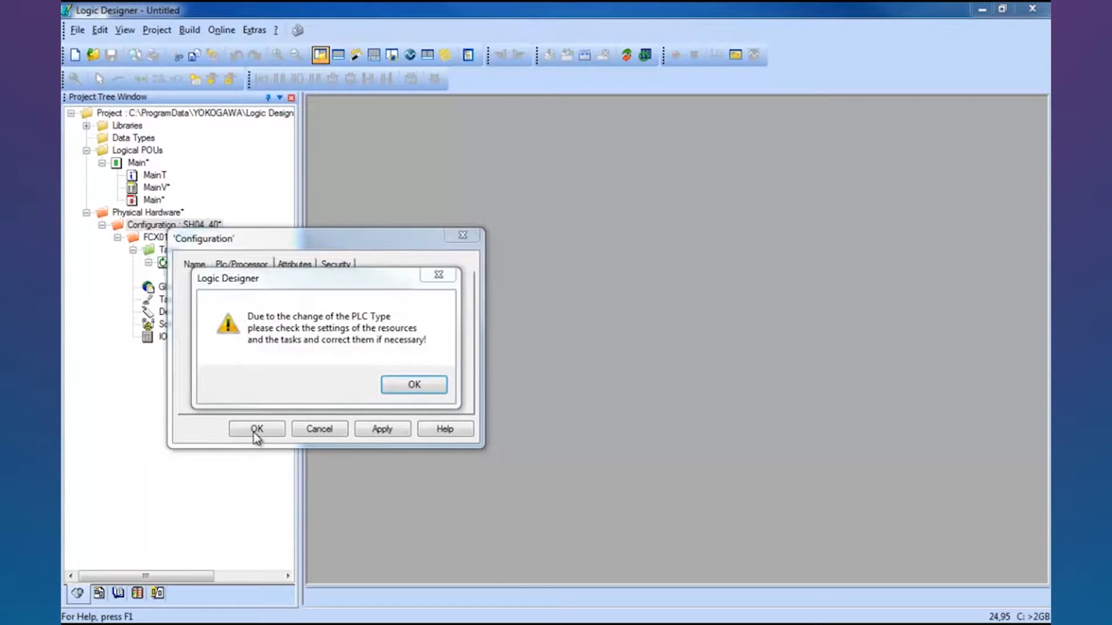
click(418, 385)
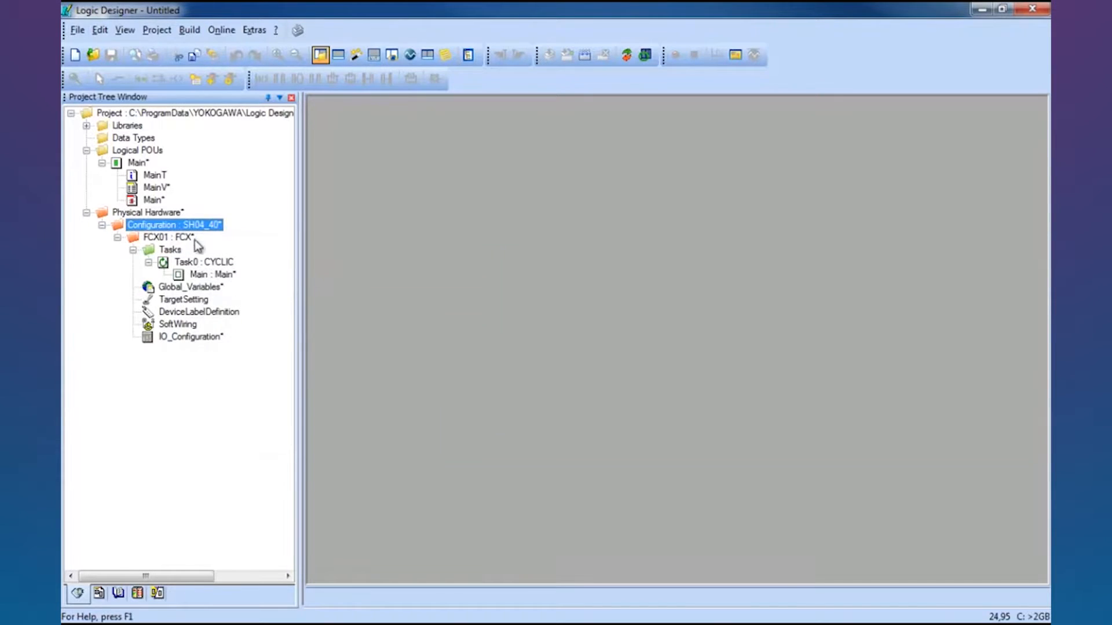
Step: Open the Main code worksheet and bring up the Modbus Communication help page "Procedure for Using This Library"
double_click(149, 200)
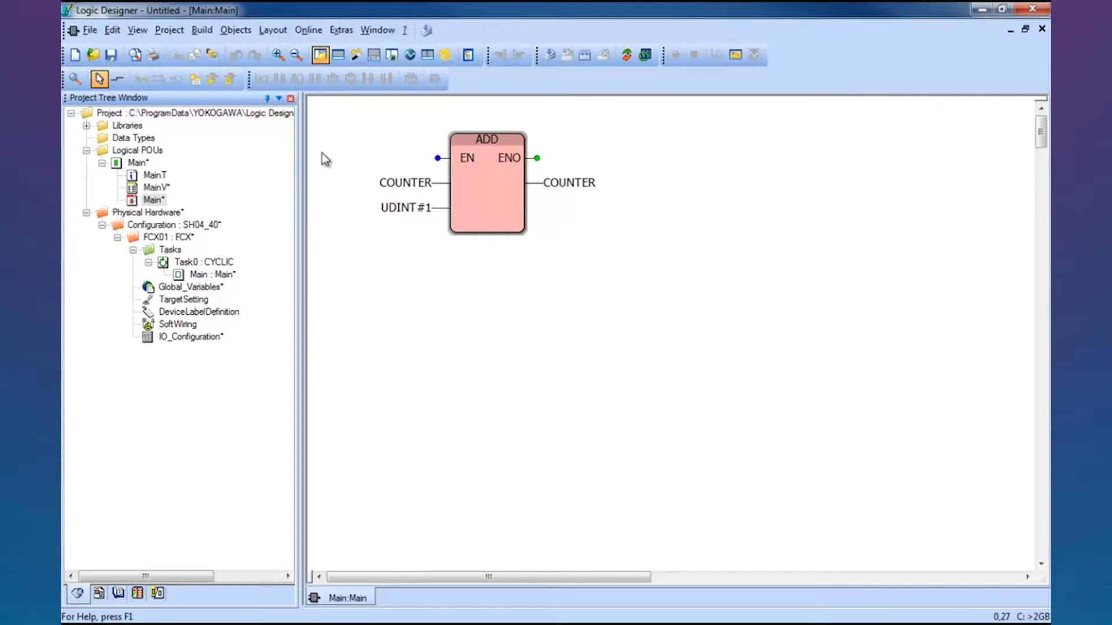
click(405, 32)
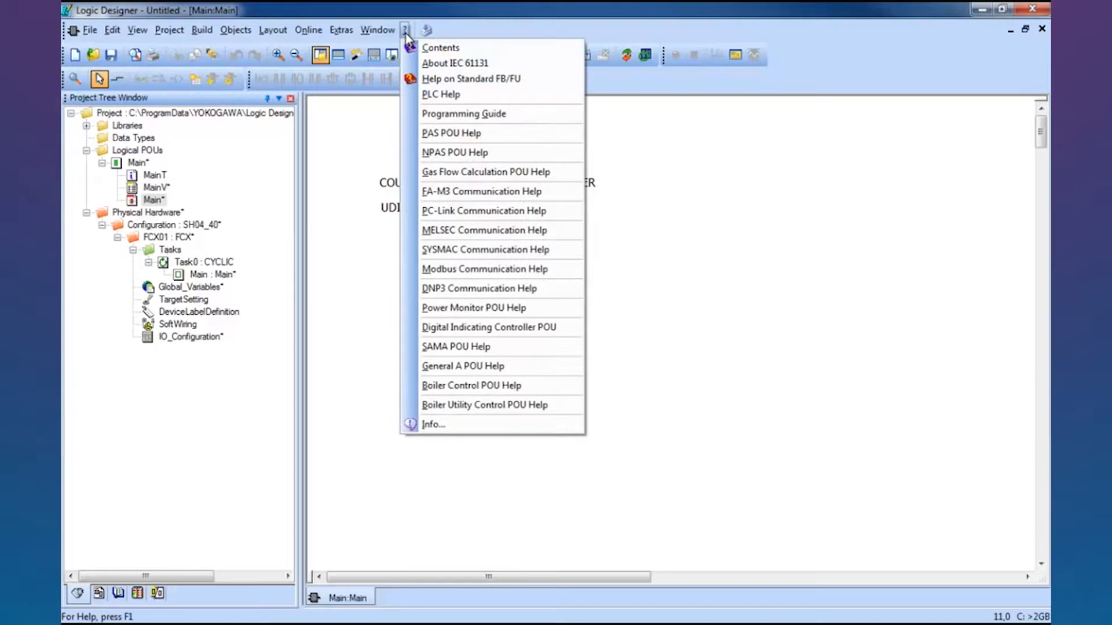
click(504, 269)
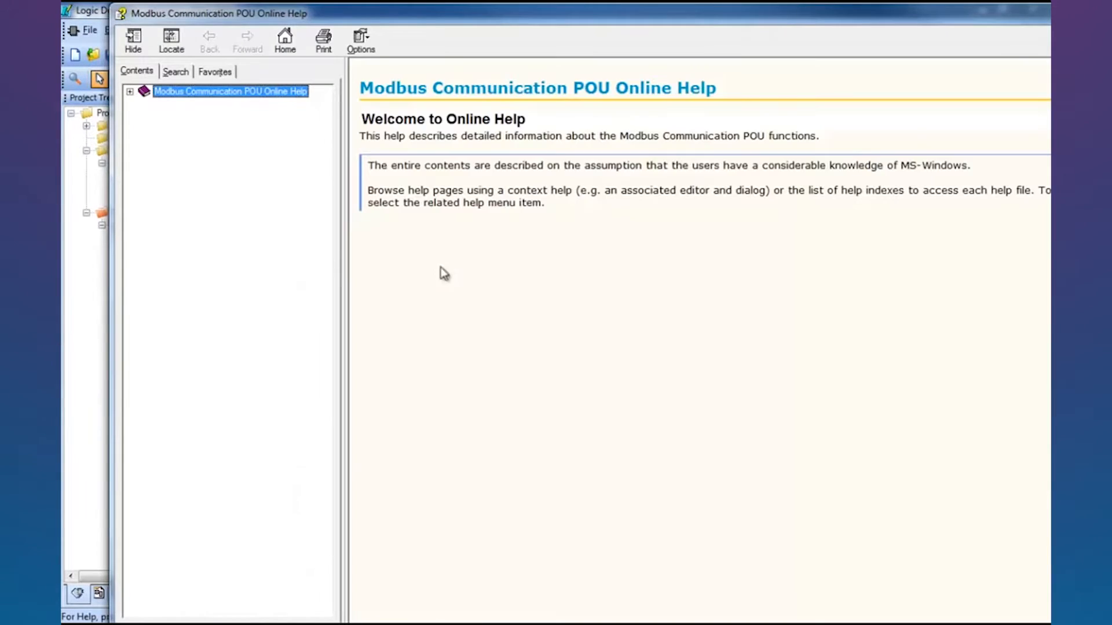
click(129, 91)
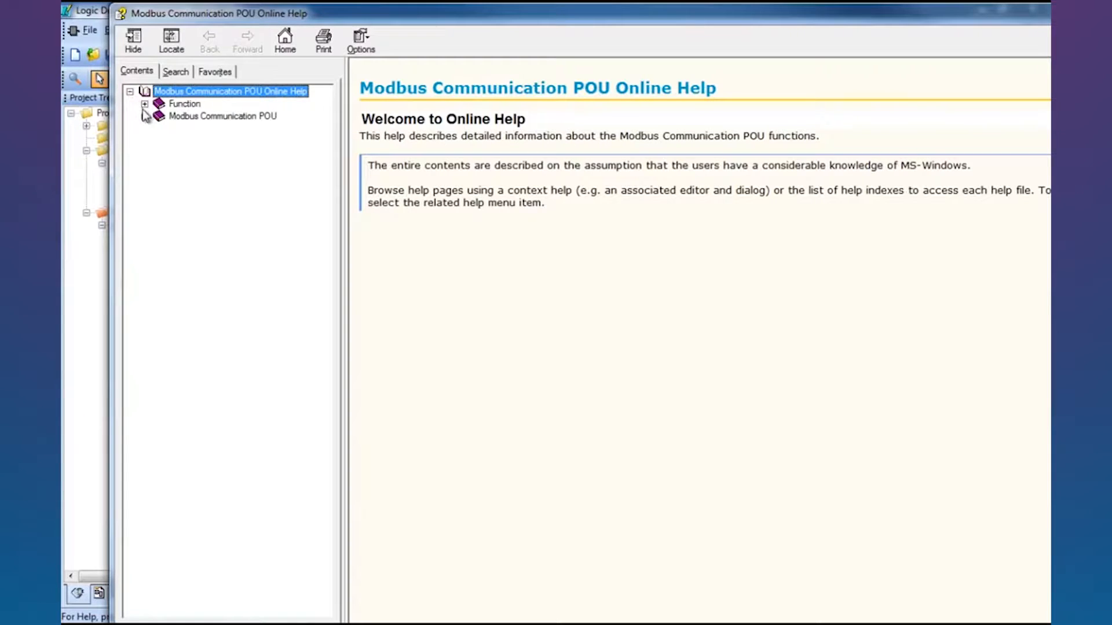
click(145, 117)
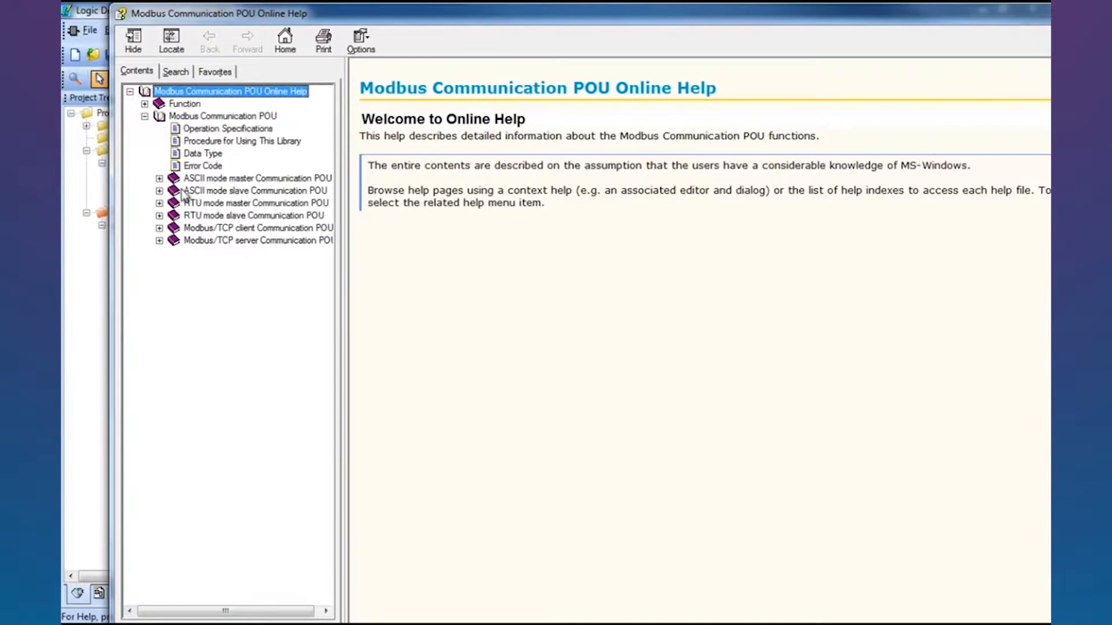
double_click(444, 22)
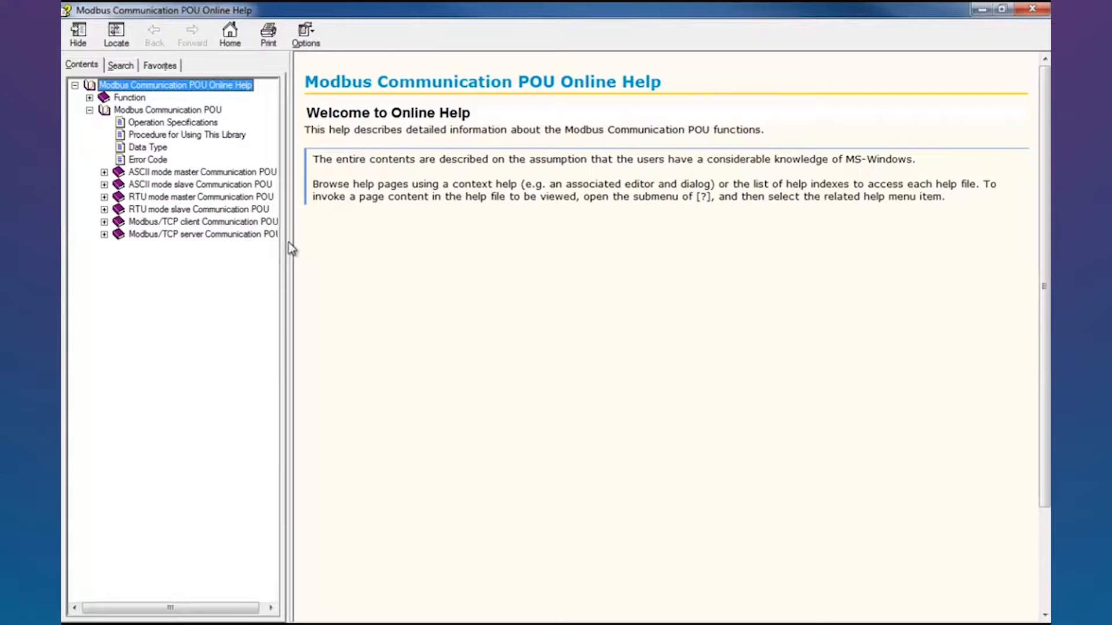
drag(289, 242, 356, 242)
click(191, 134)
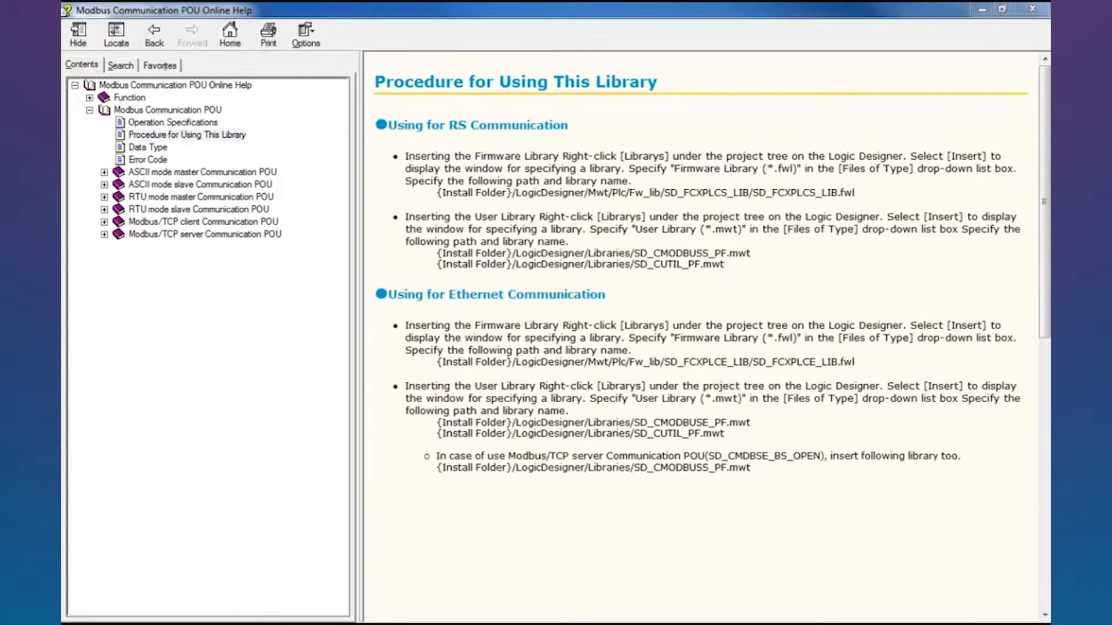
click(201, 136)
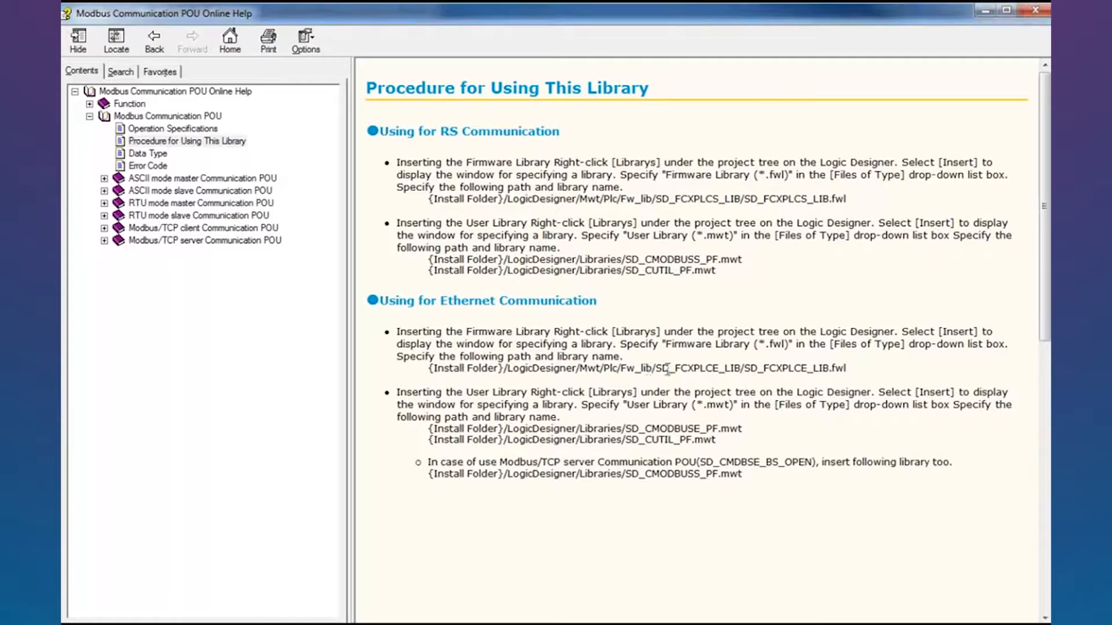
Step: Examine which firmware and user libraries the help page requires for Ethernet communication, including the Modbus/TCP server case
drag(641, 369, 849, 370)
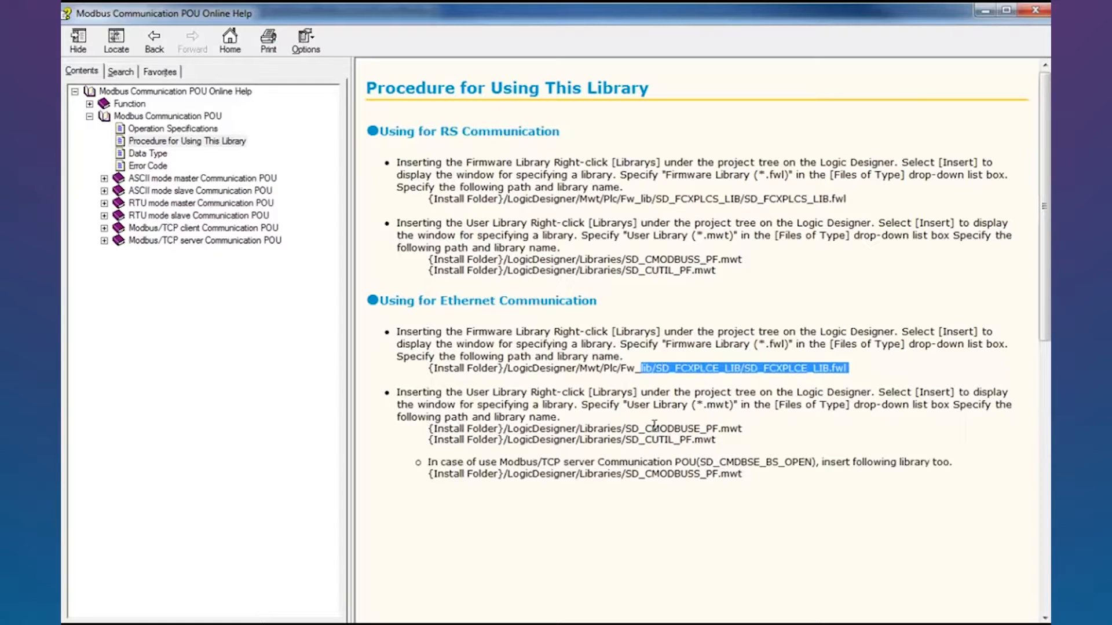
drag(626, 433, 653, 455)
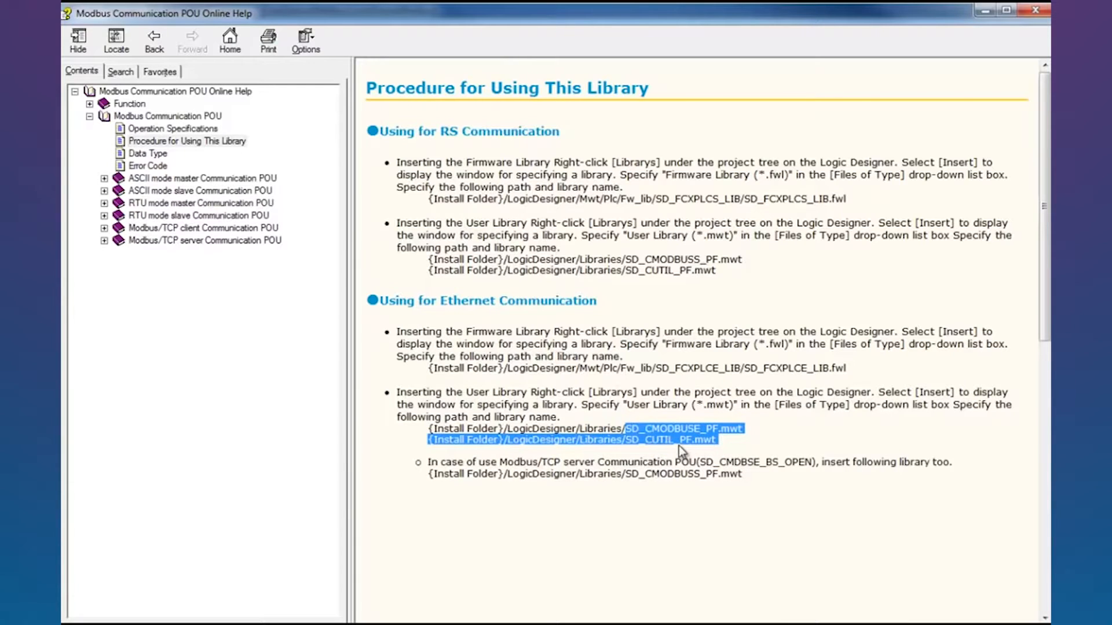
click(678, 444)
drag(626, 440, 739, 443)
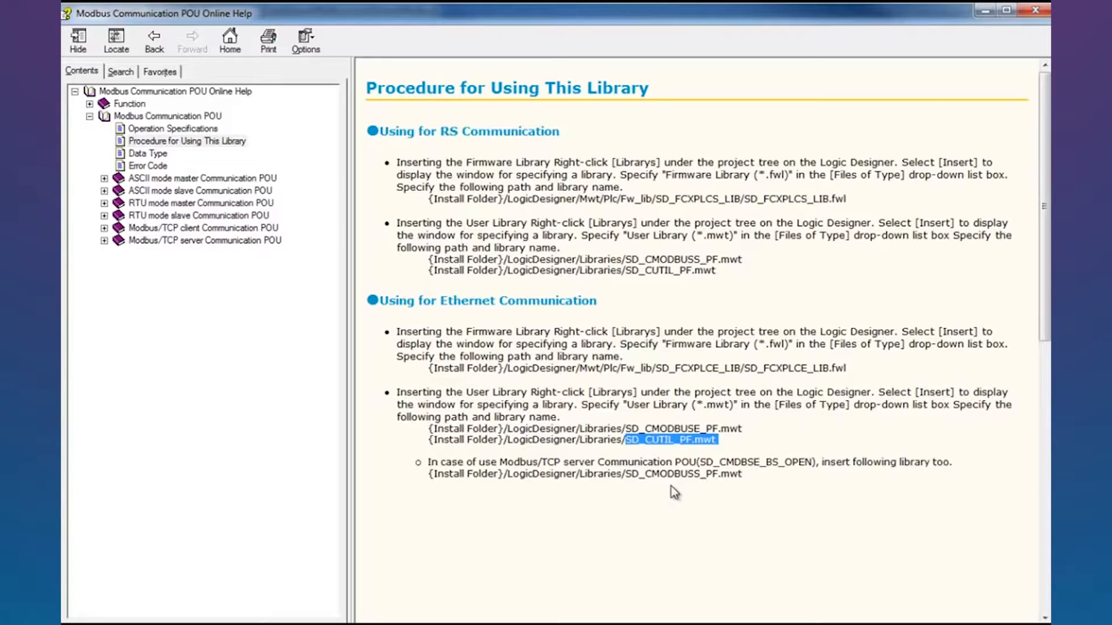
click(586, 490)
drag(539, 462, 597, 462)
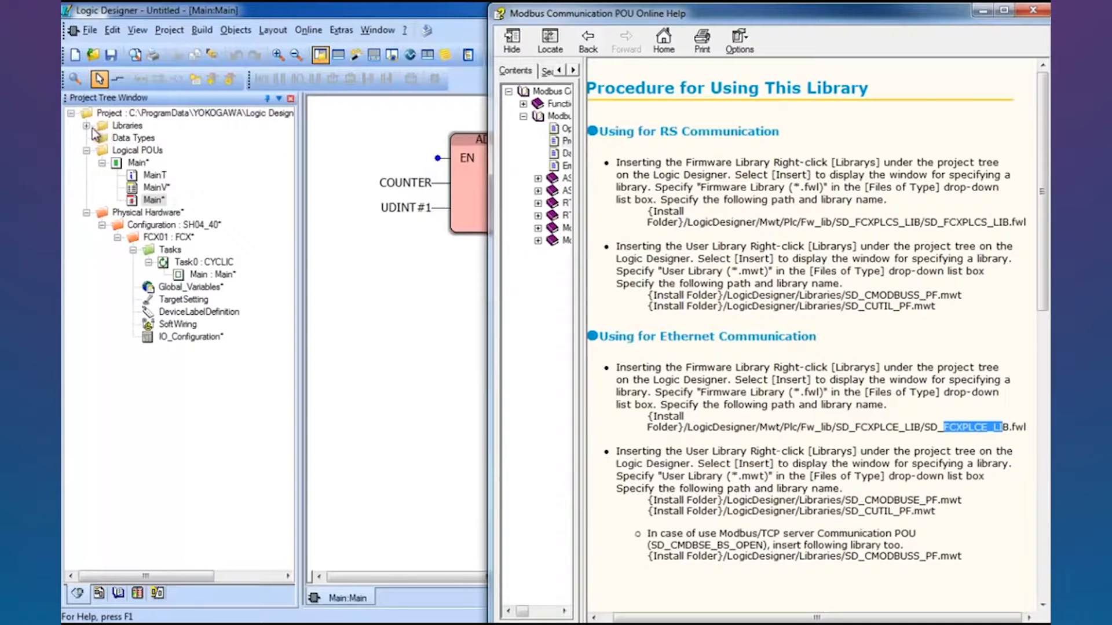
Step: Return to Logic Designer and insert the firmware library from the SD_FCXPLCE_LIB folder into the project's Libraries
click(96, 135)
click(86, 126)
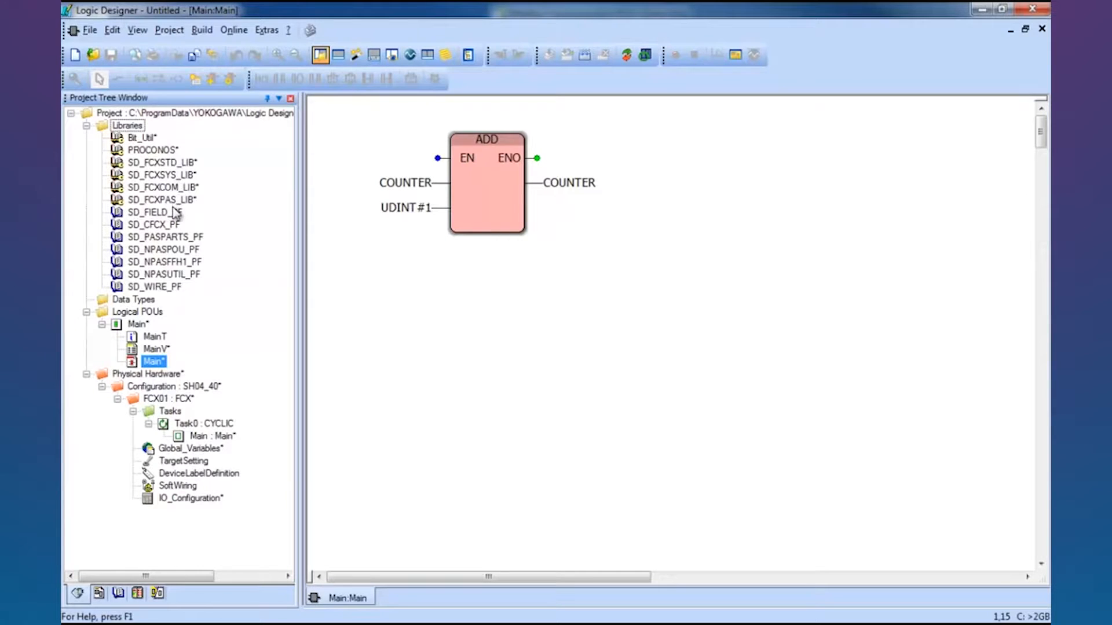
click(137, 128)
right_click(138, 129)
mouse_move(163, 139)
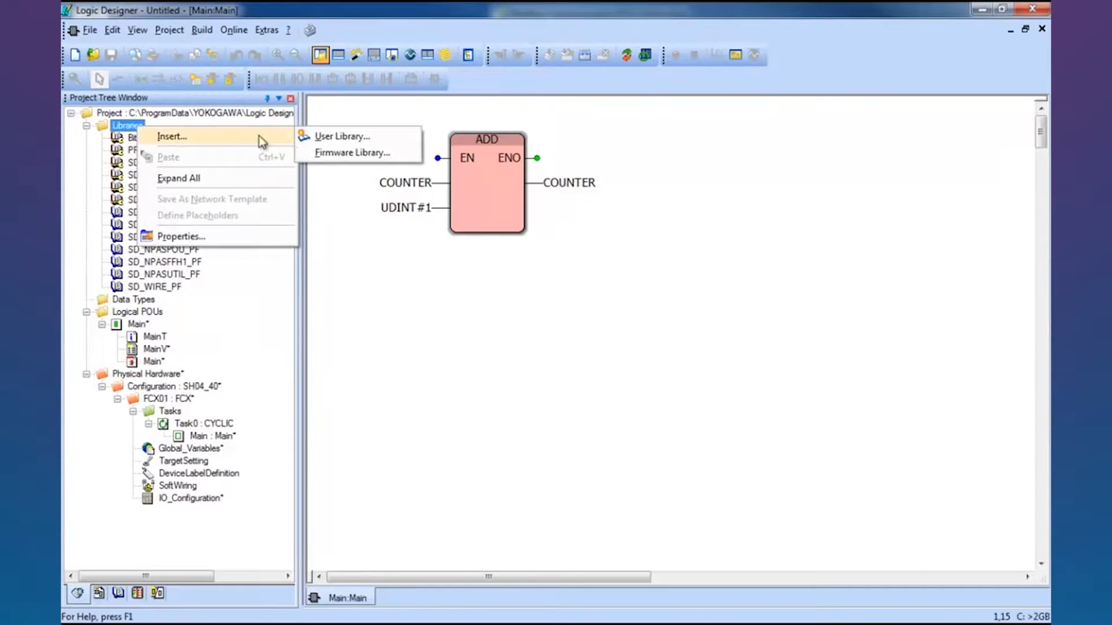
click(340, 152)
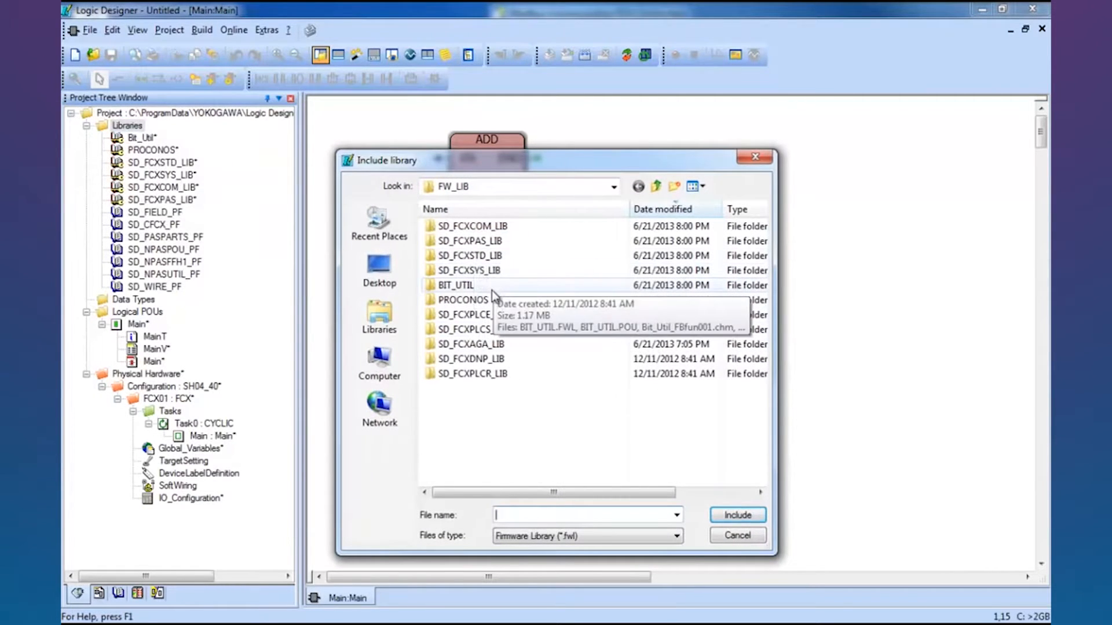
click(463, 314)
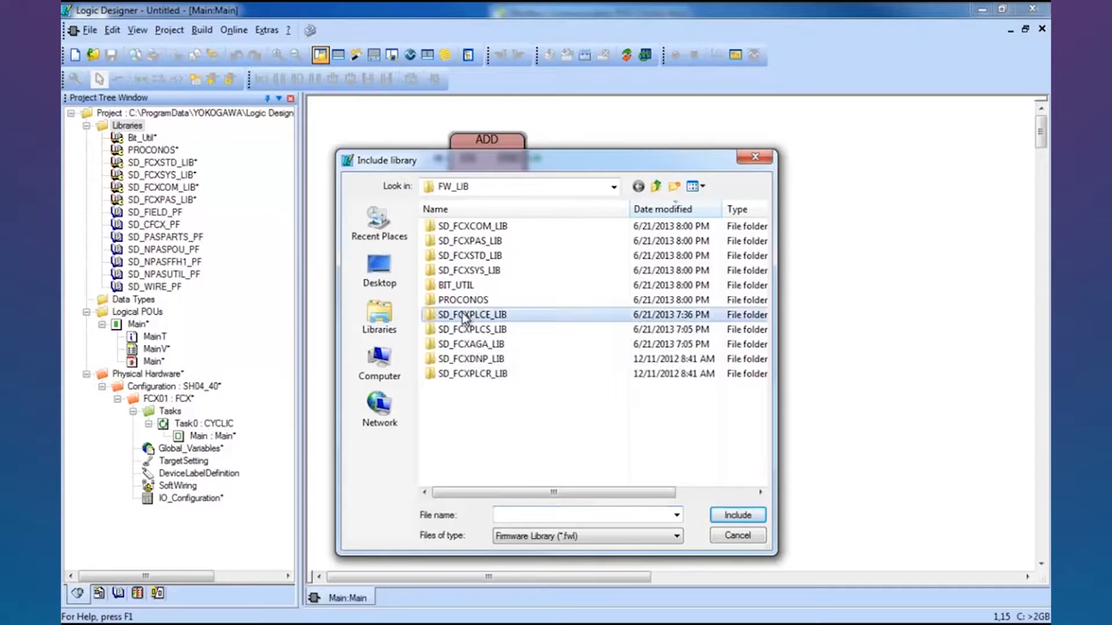
double_click(463, 315)
double_click(466, 232)
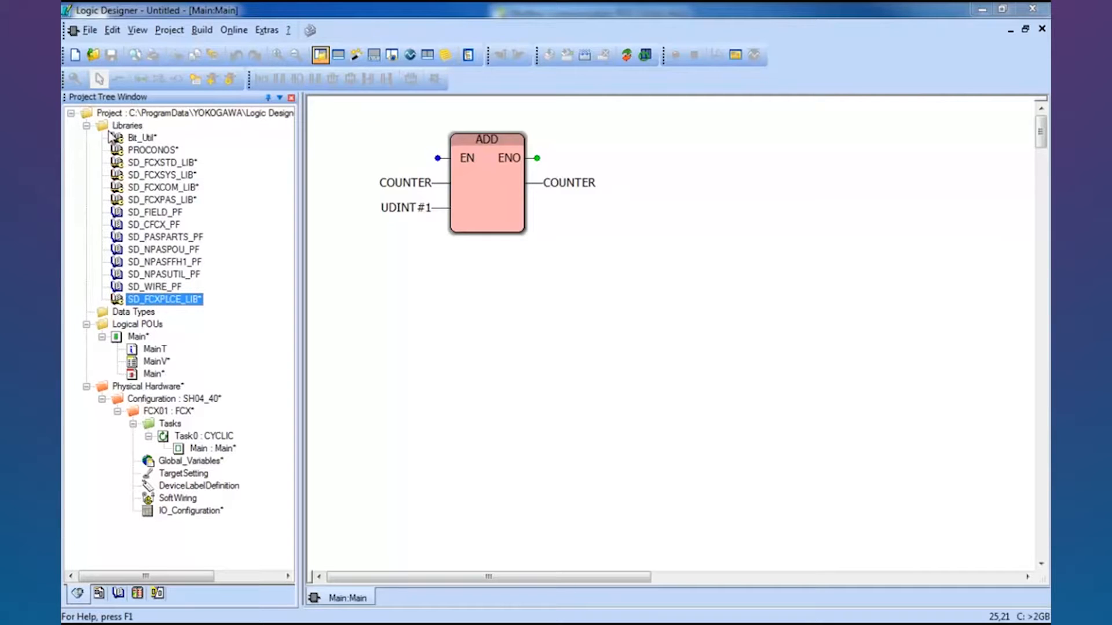
Step: Insert the user library SD_CMODBUSE_PF.mwt into the project's Libraries
right_click(129, 127)
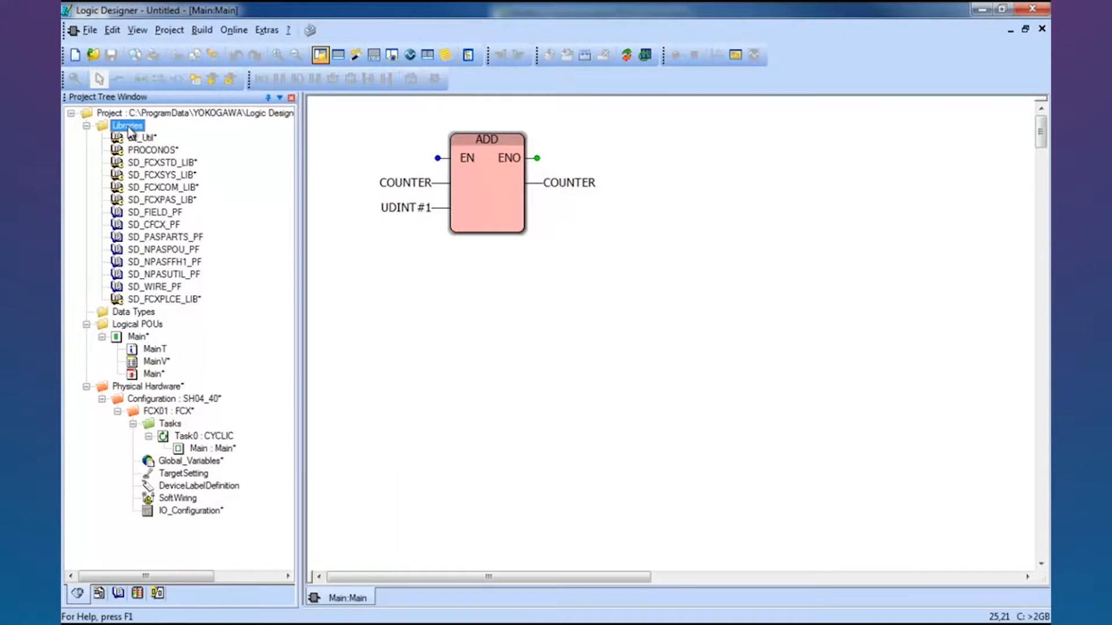
mouse_move(177, 141)
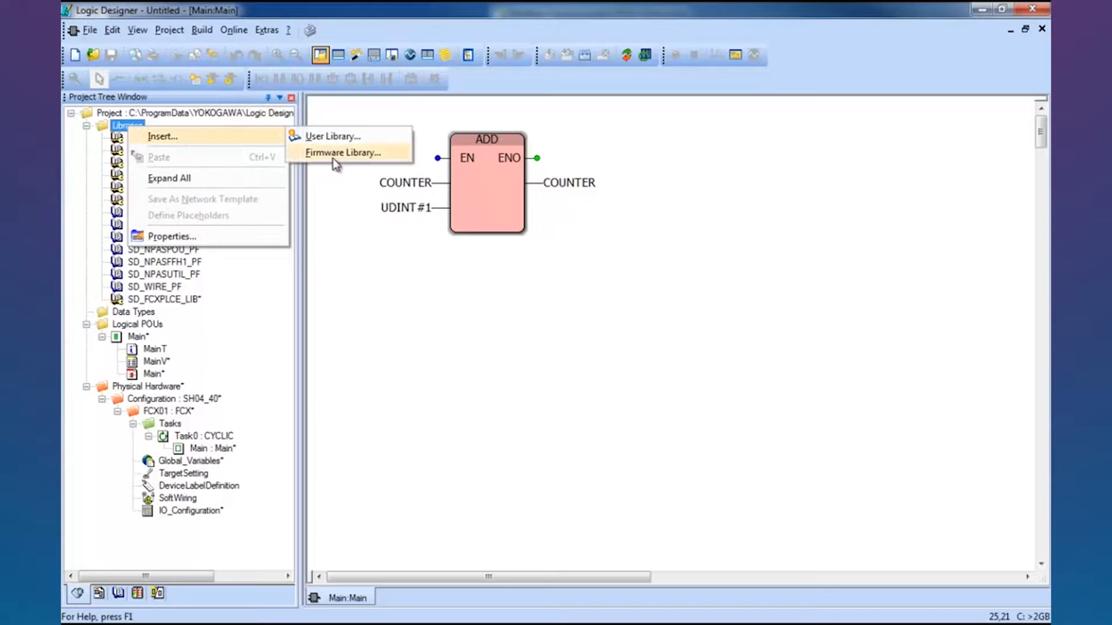
click(343, 138)
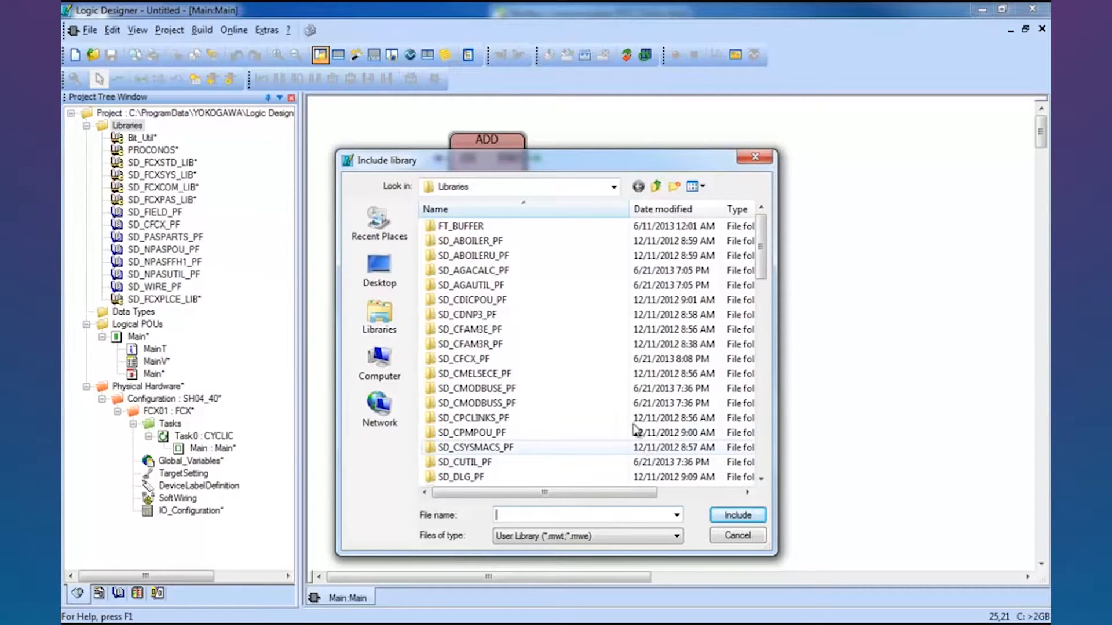
click(510, 390)
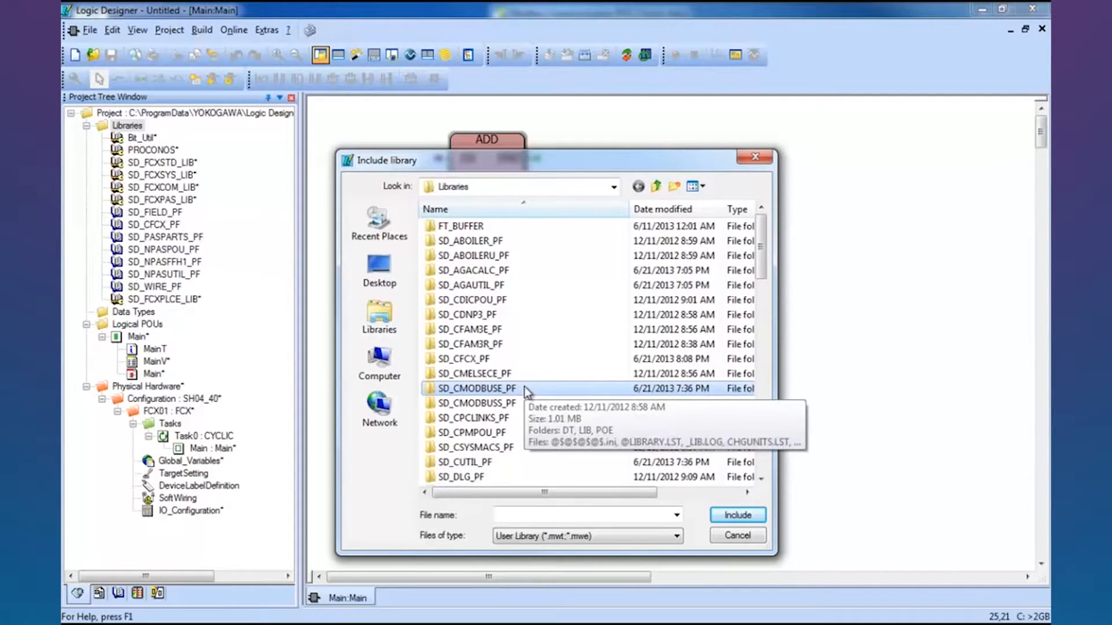
drag(764, 254, 735, 380)
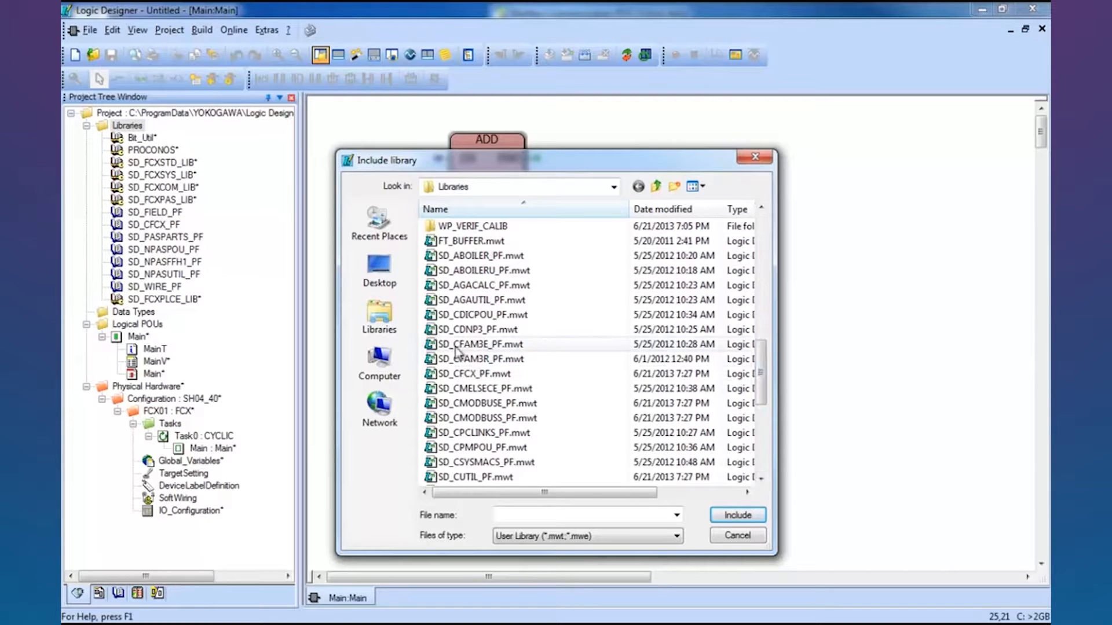
click(489, 407)
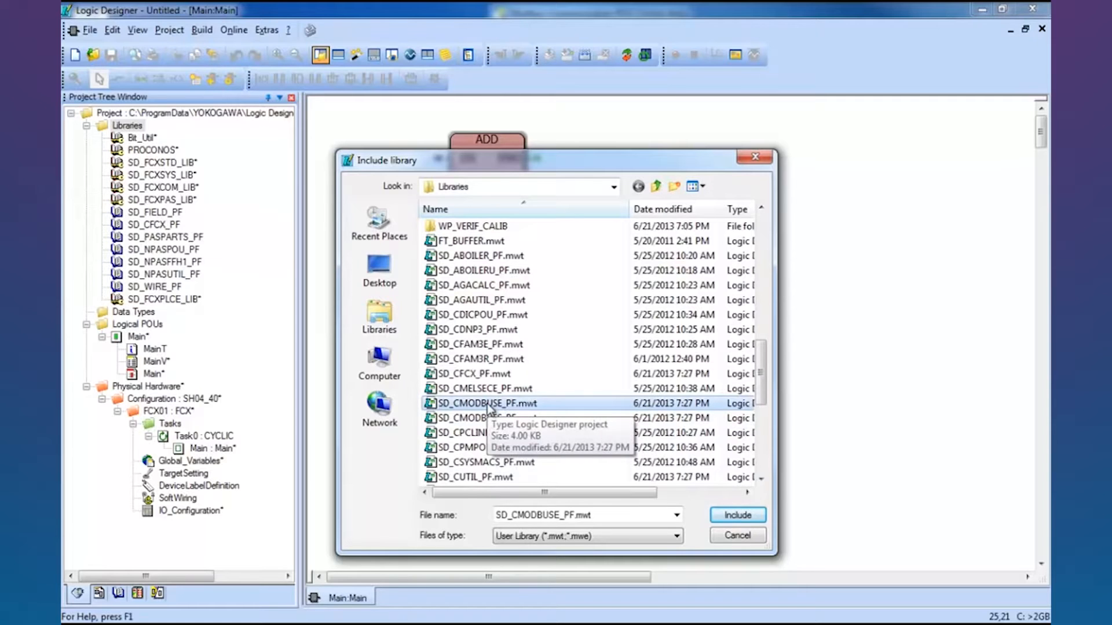
double_click(488, 405)
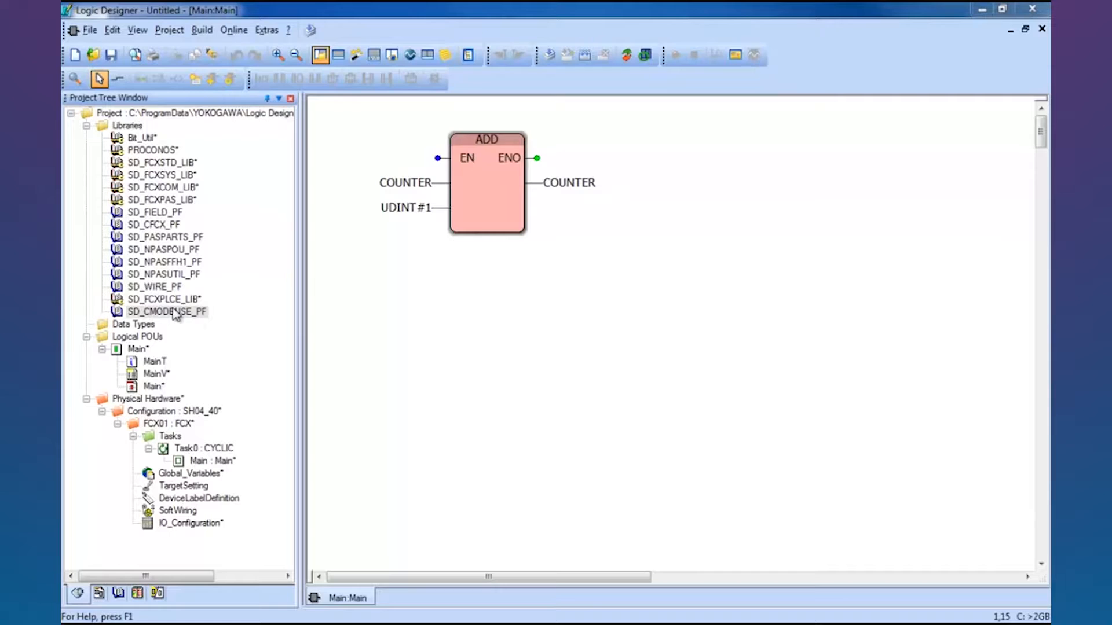
Step: Insert the user library SD_CMODBUSS_PF.mwt into the project's Libraries
click(136, 128)
right_click(137, 132)
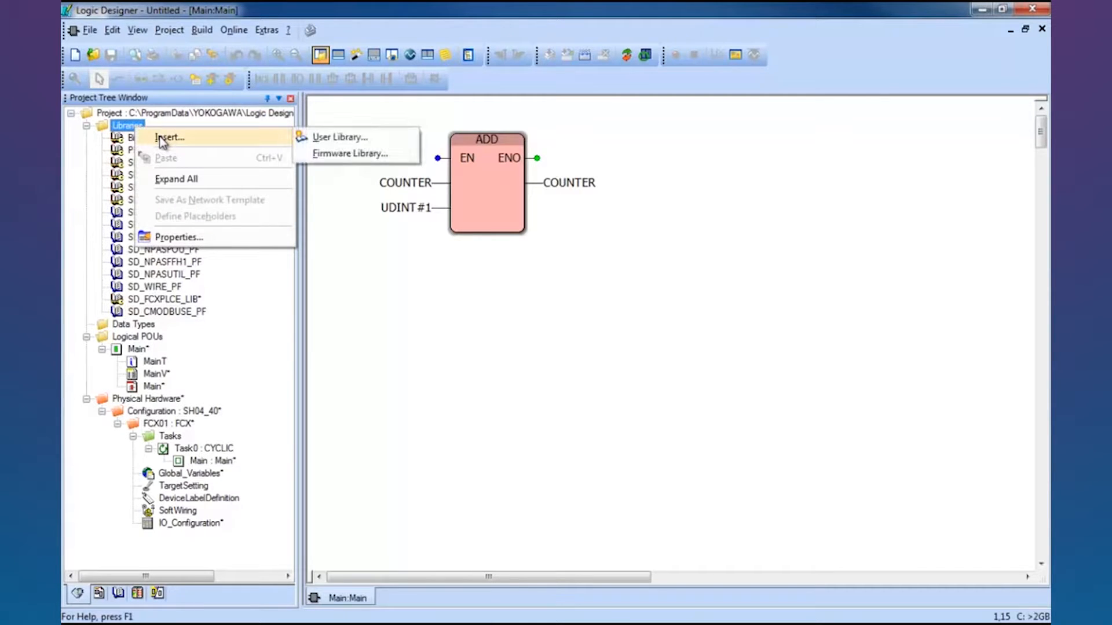
click(301, 139)
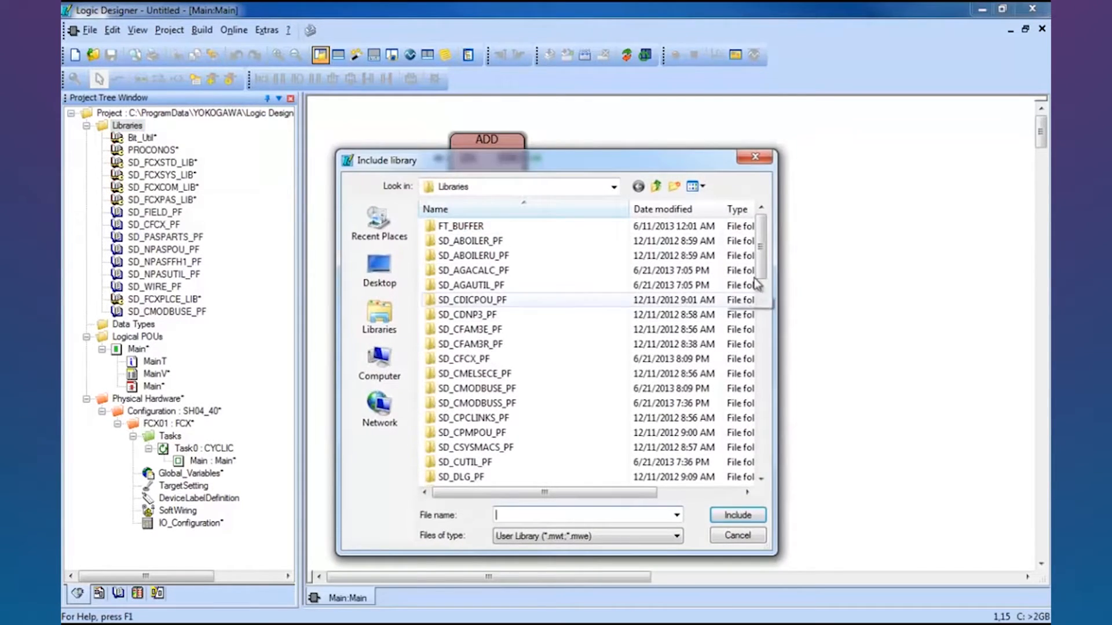
drag(762, 253, 750, 385)
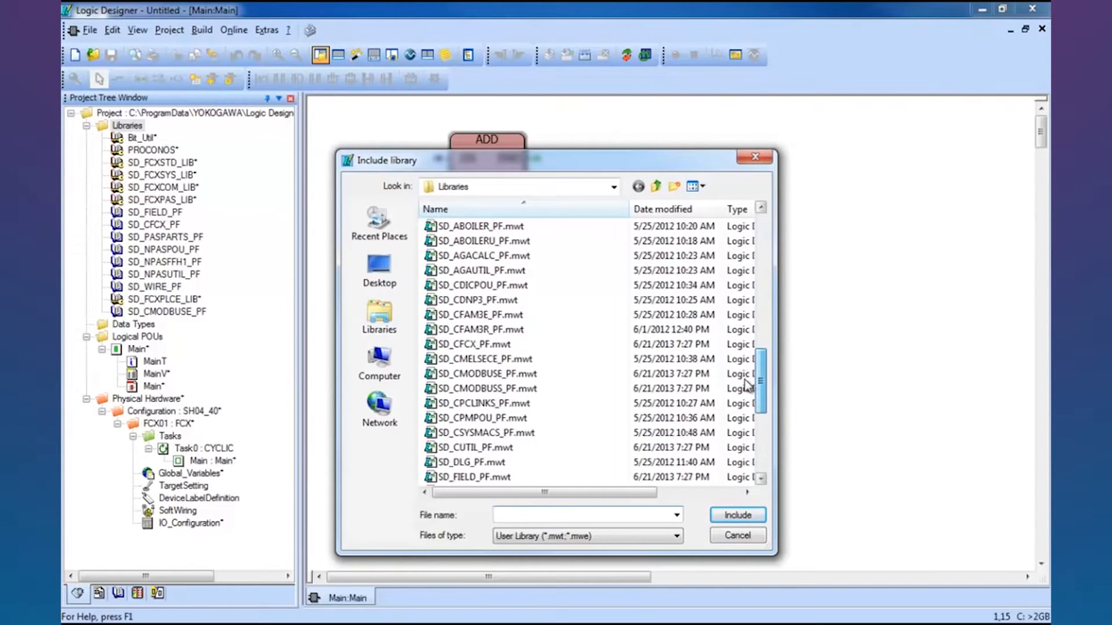
click(521, 389)
double_click(521, 390)
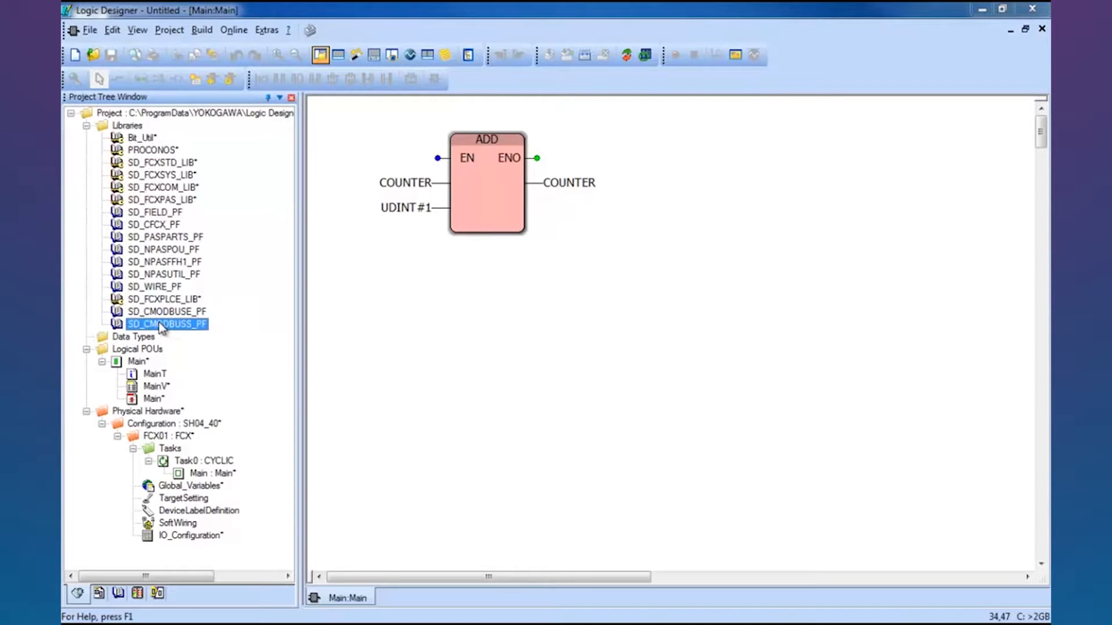
Step: Insert the user library SD_CUTIL_PF.mwt into the project's Libraries
right_click(134, 129)
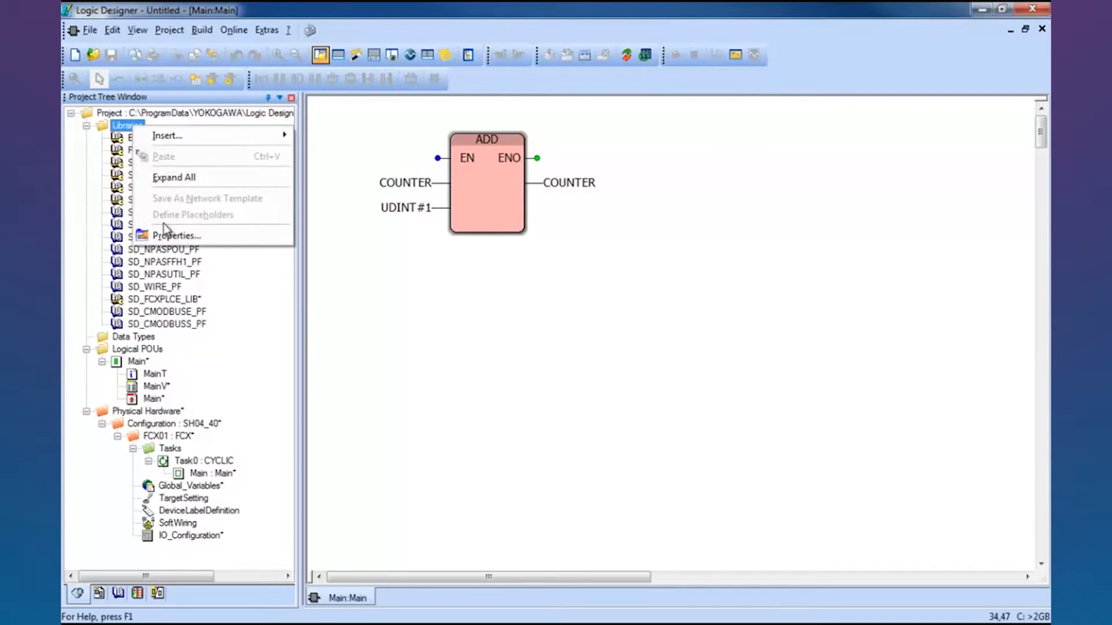
mouse_move(180, 135)
click(328, 136)
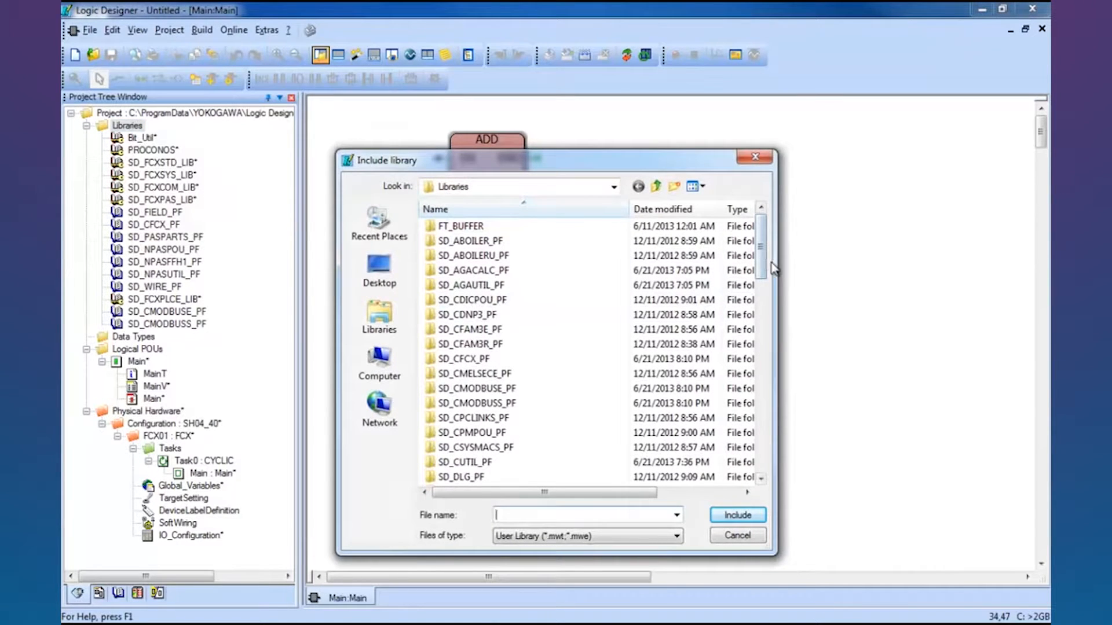
drag(761, 274, 747, 395)
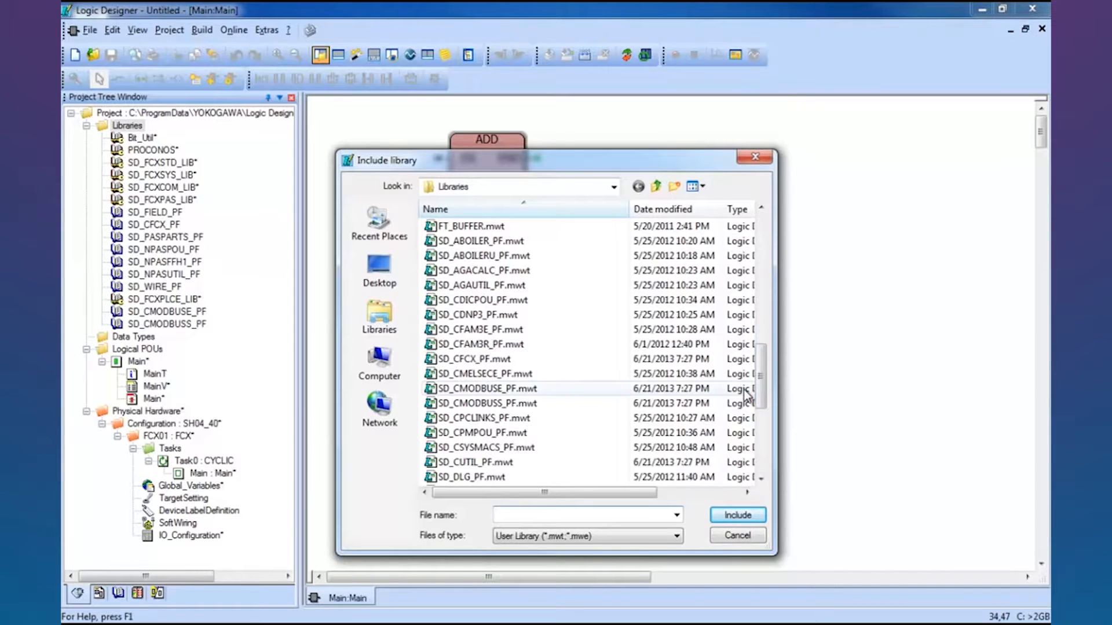
click(481, 464)
double_click(481, 462)
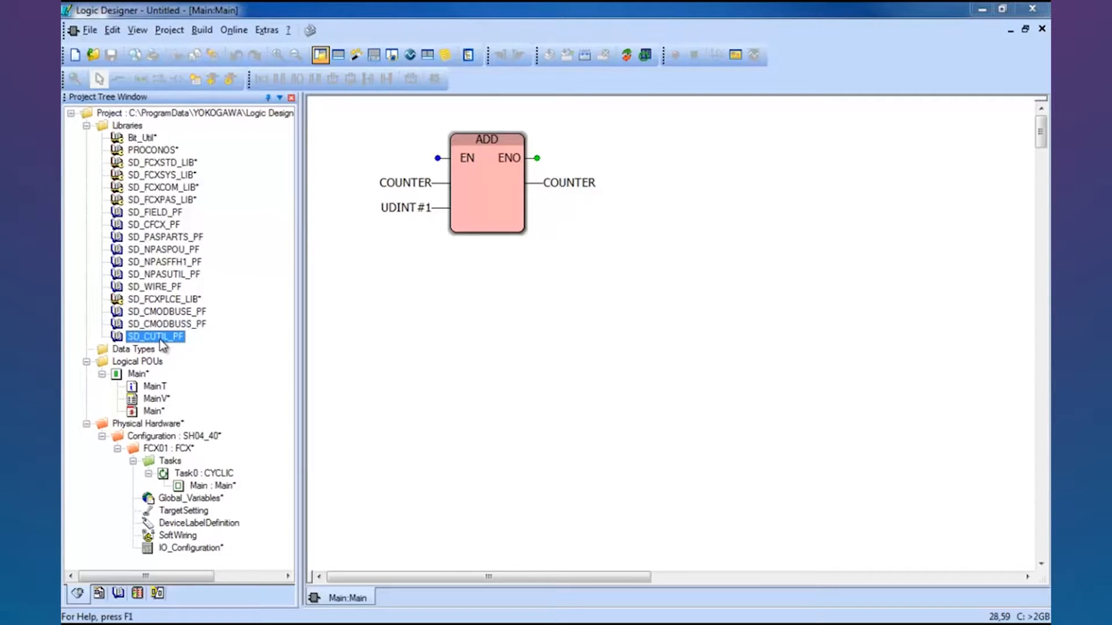
Step: Show the Edit Wizard for the Main worksheet and list the function blocks of the SD_CMODBUSE_PF group
click(152, 412)
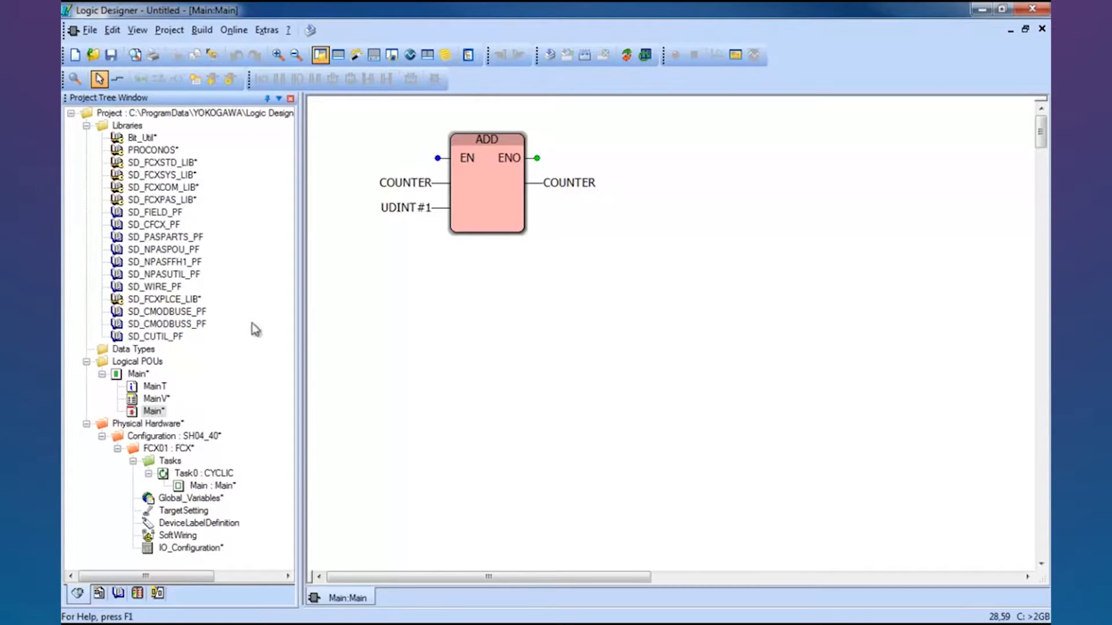
click(357, 54)
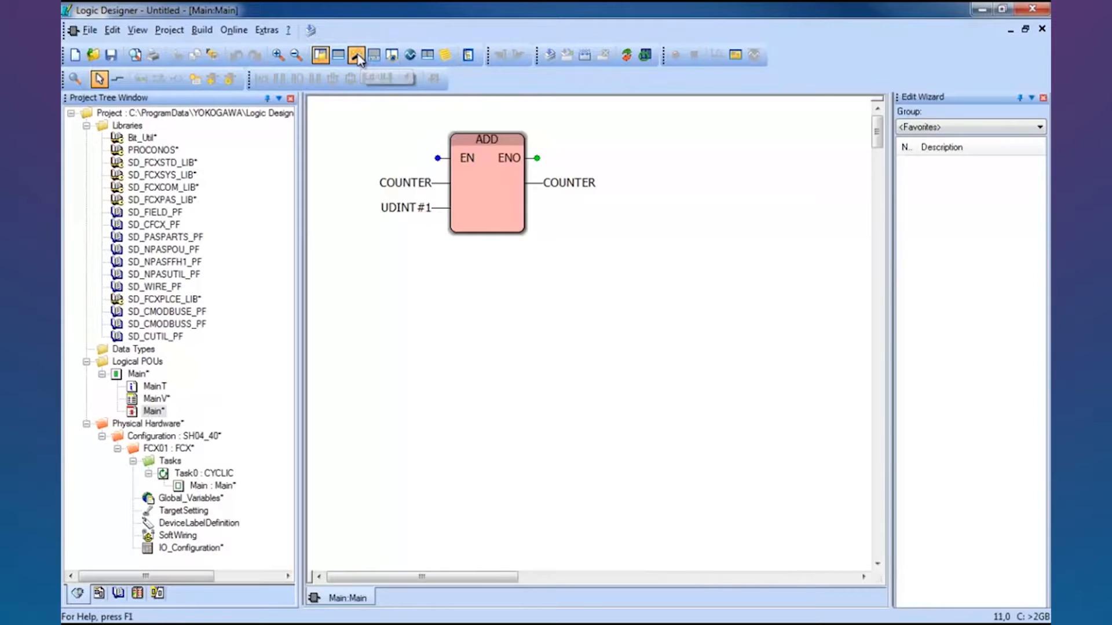
click(952, 127)
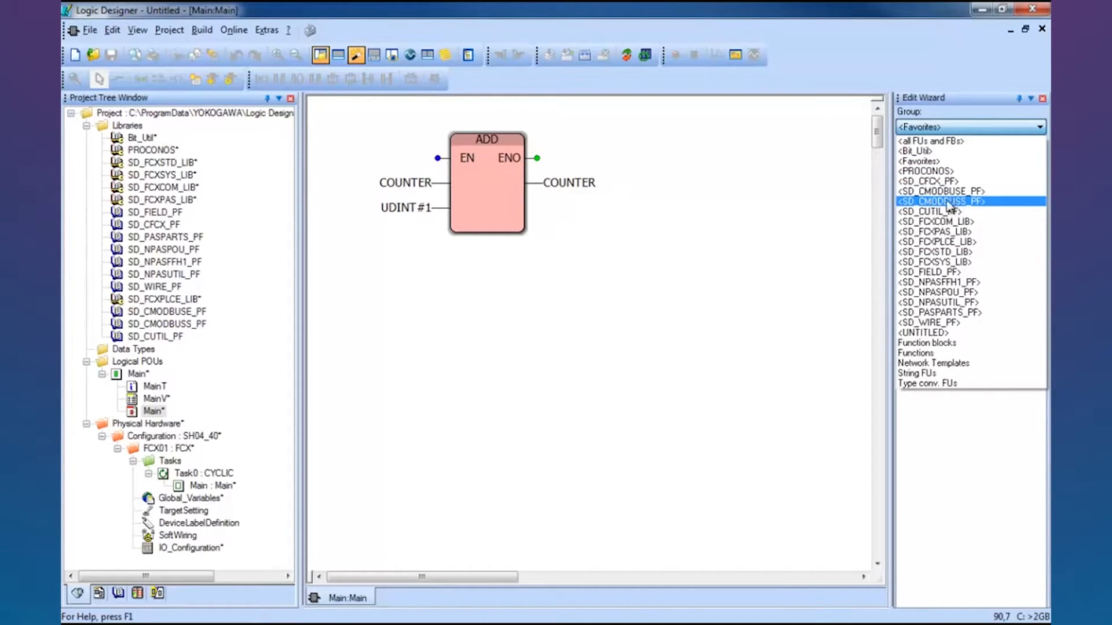
scroll(959, 210, up, 2)
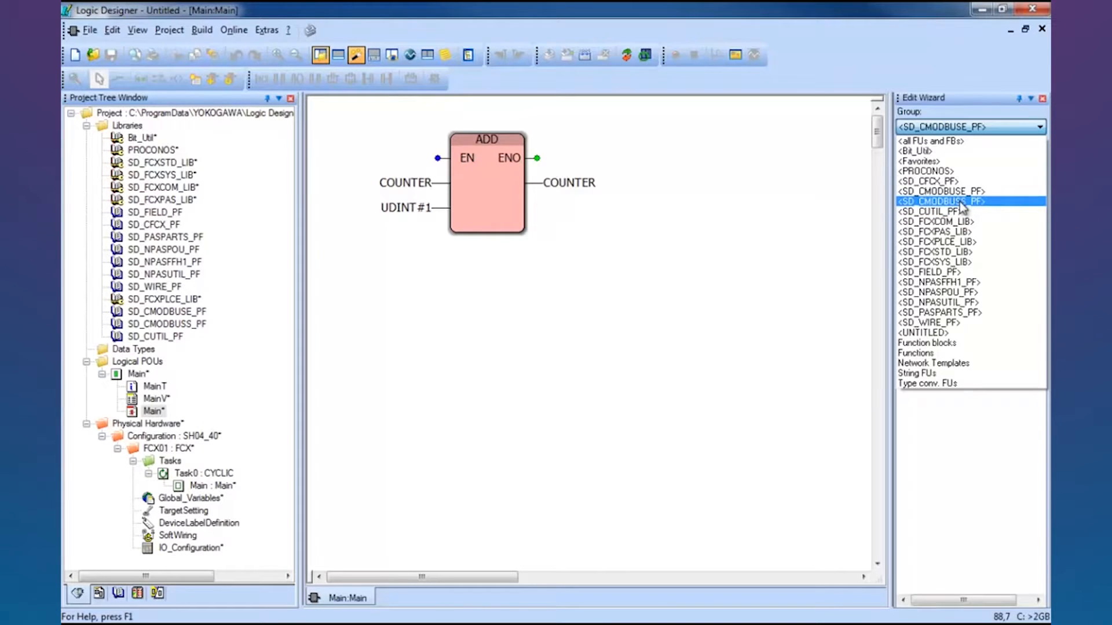
click(939, 197)
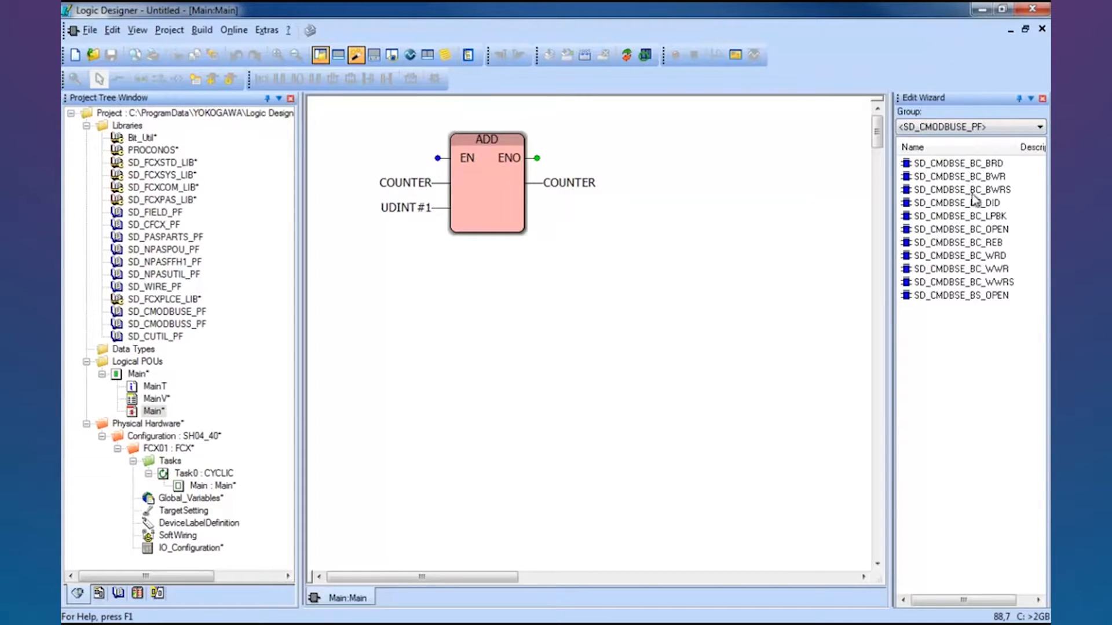
Step: Place an SD_CMDBSE_BS_OPEN function block below the ADD block, accepting the default instance name
click(963, 230)
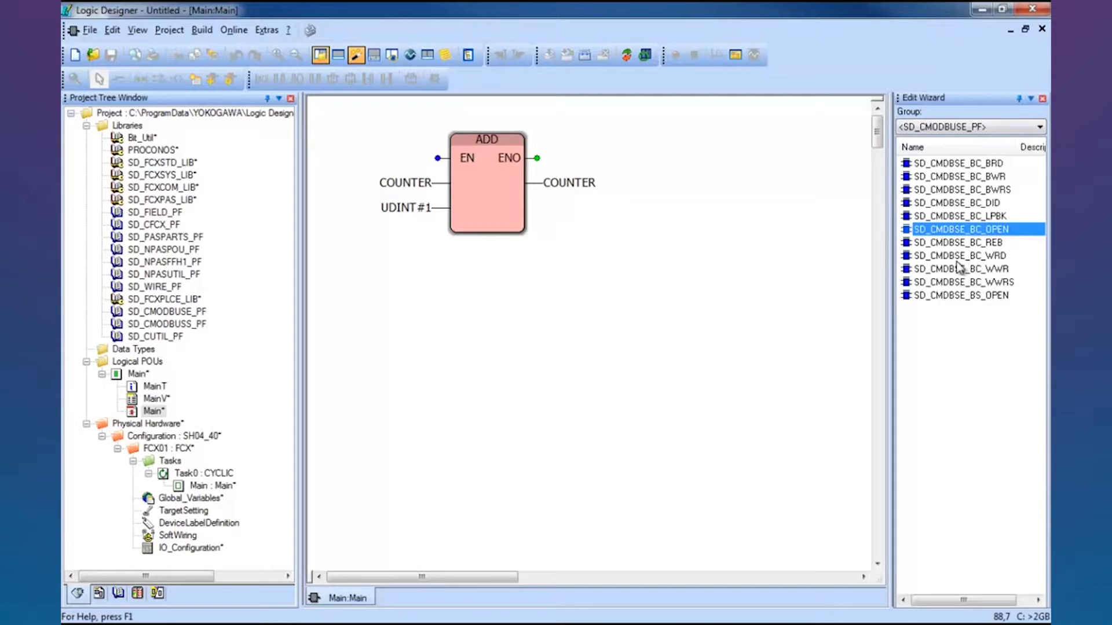
click(962, 297)
click(943, 231)
click(963, 297)
drag(963, 298, 458, 326)
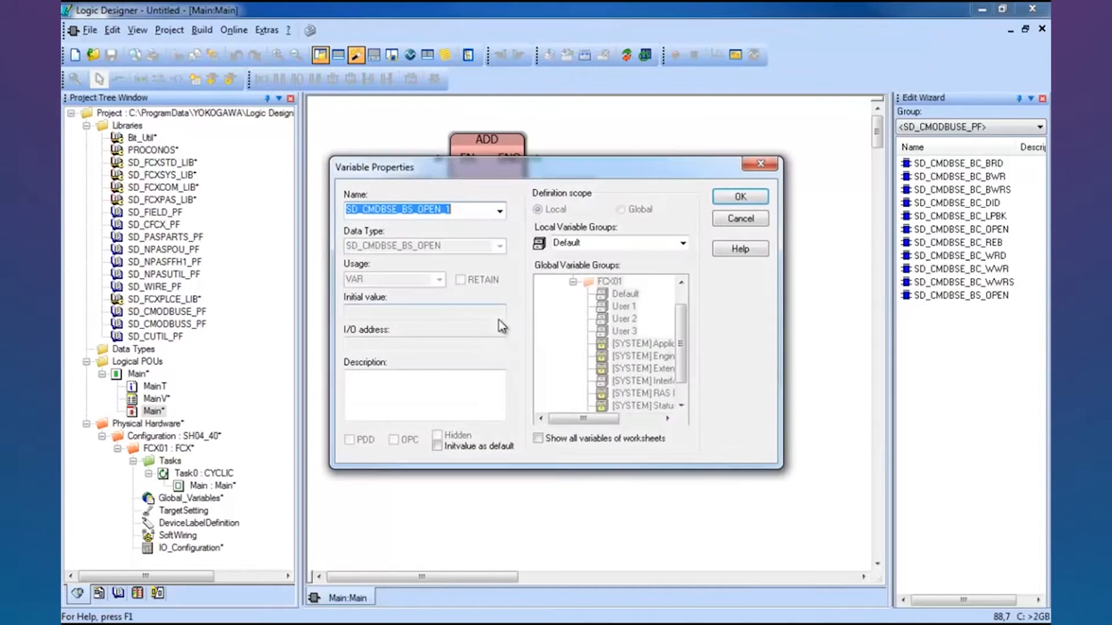
click(741, 197)
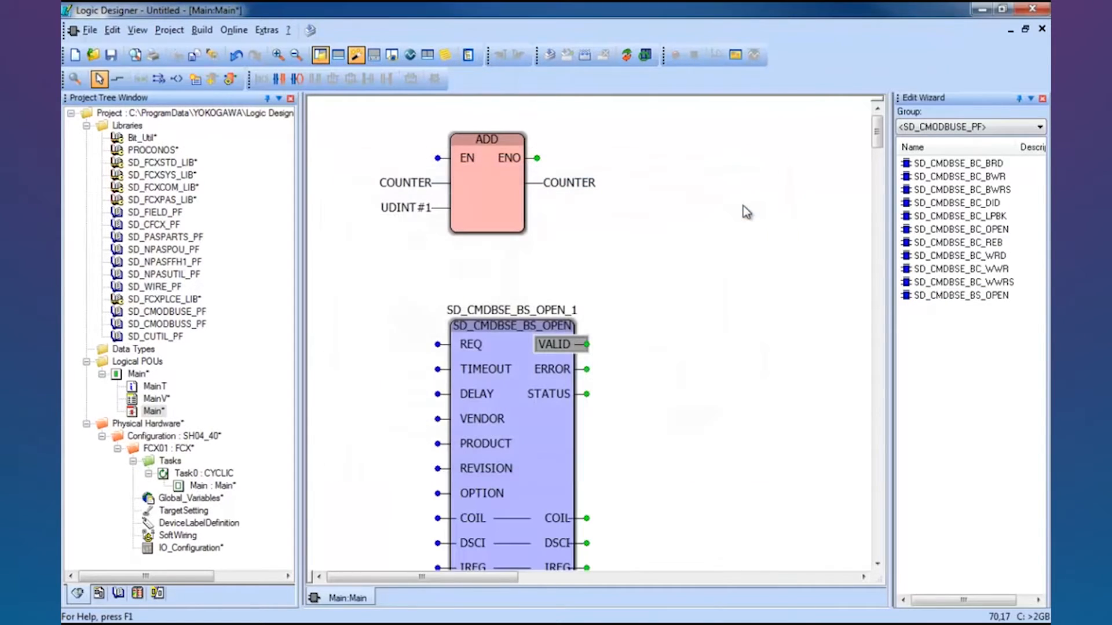
Step: Assign the constant TRUE to the REQ input of the SD_CMDBSE_BS_OPEN block
scroll(671, 426, down, 2)
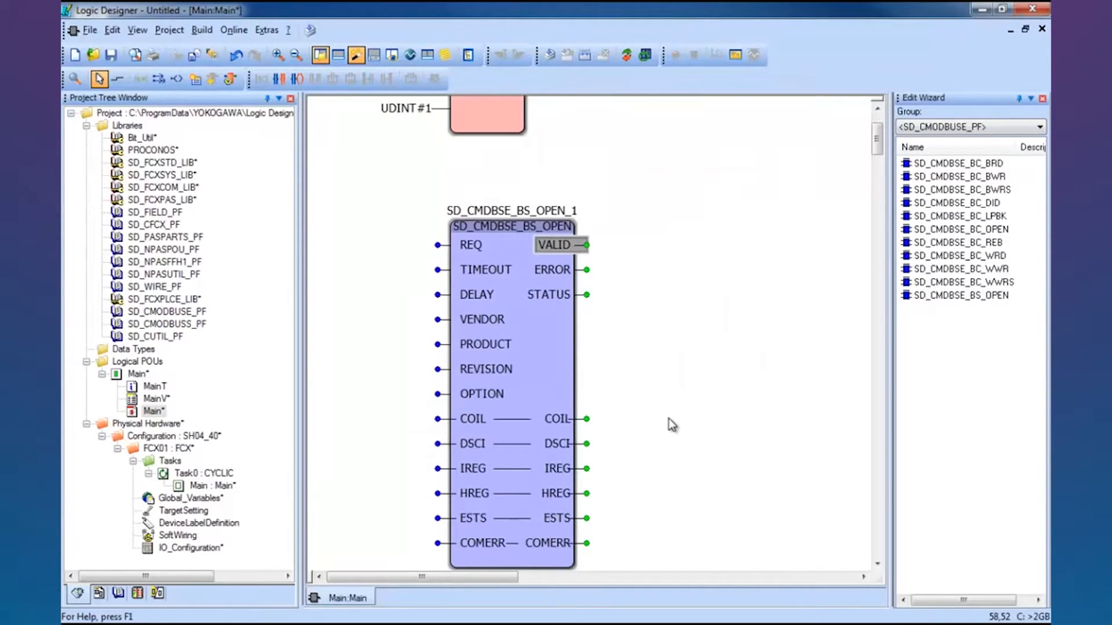
scroll(672, 425, down, 1)
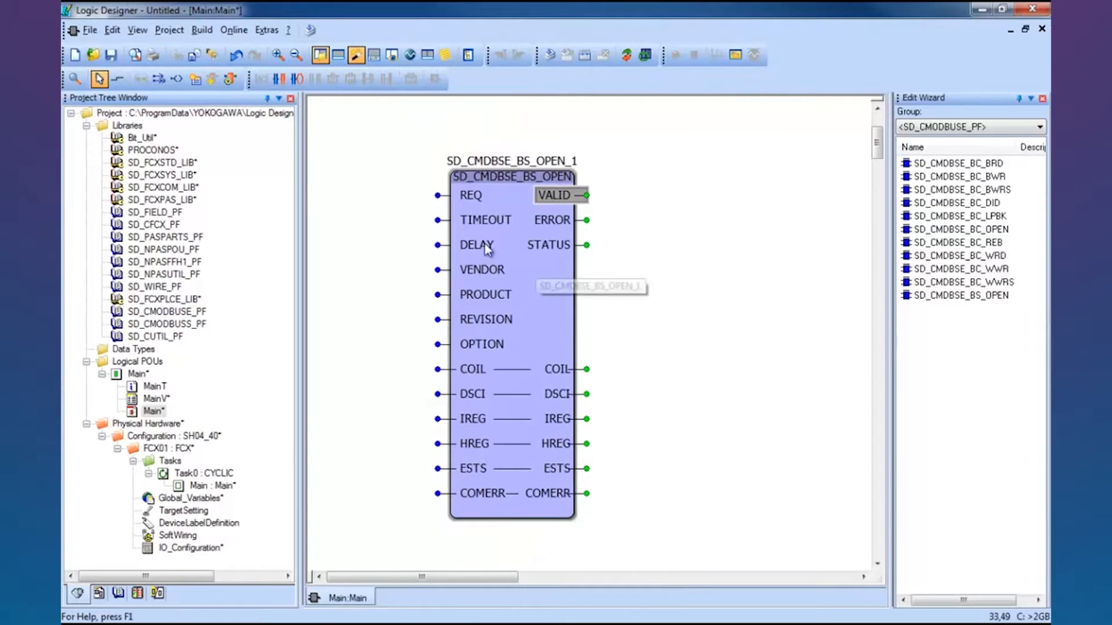
double_click(439, 195)
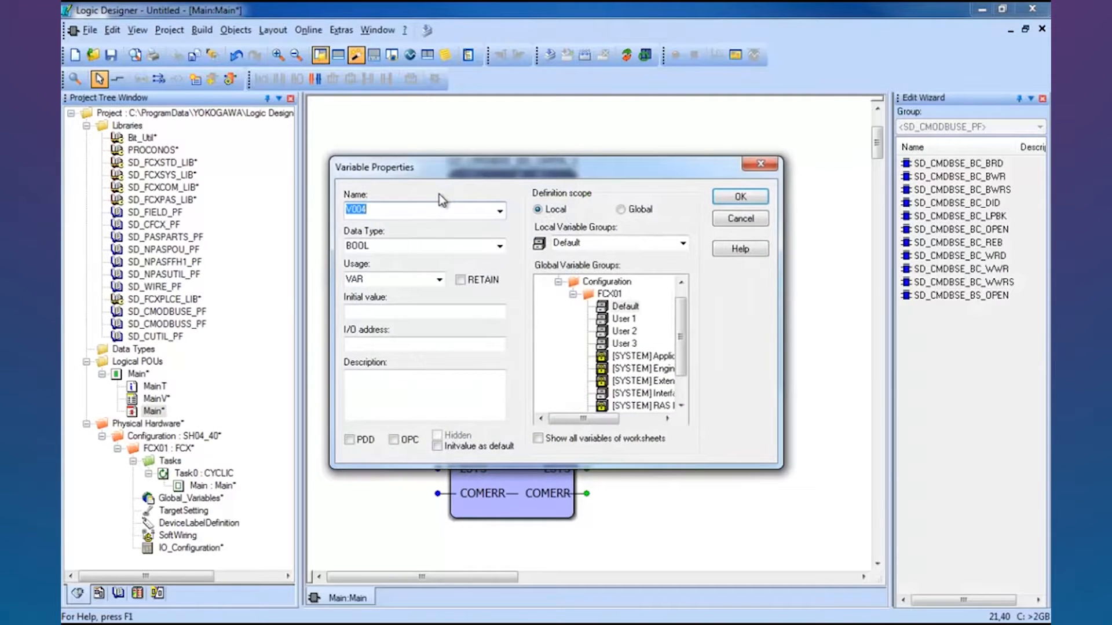
text(TRUE)
key(Return)
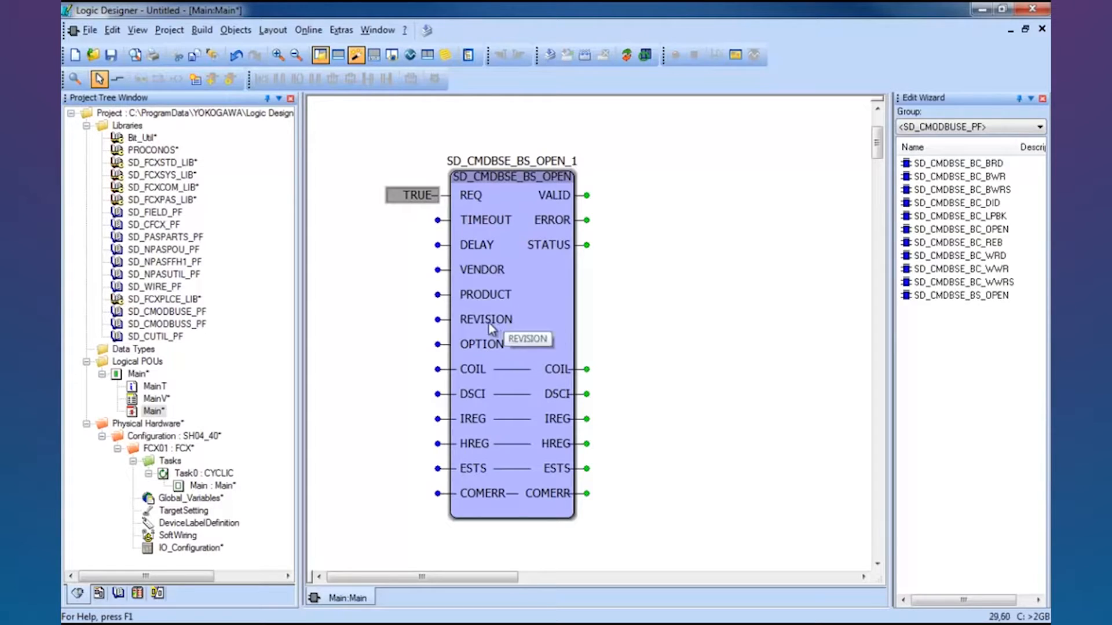
Step: Consult the help page of the SD_CMDBSE_BS_OPEN block for its input and output parameter descriptions
double_click(438, 220)
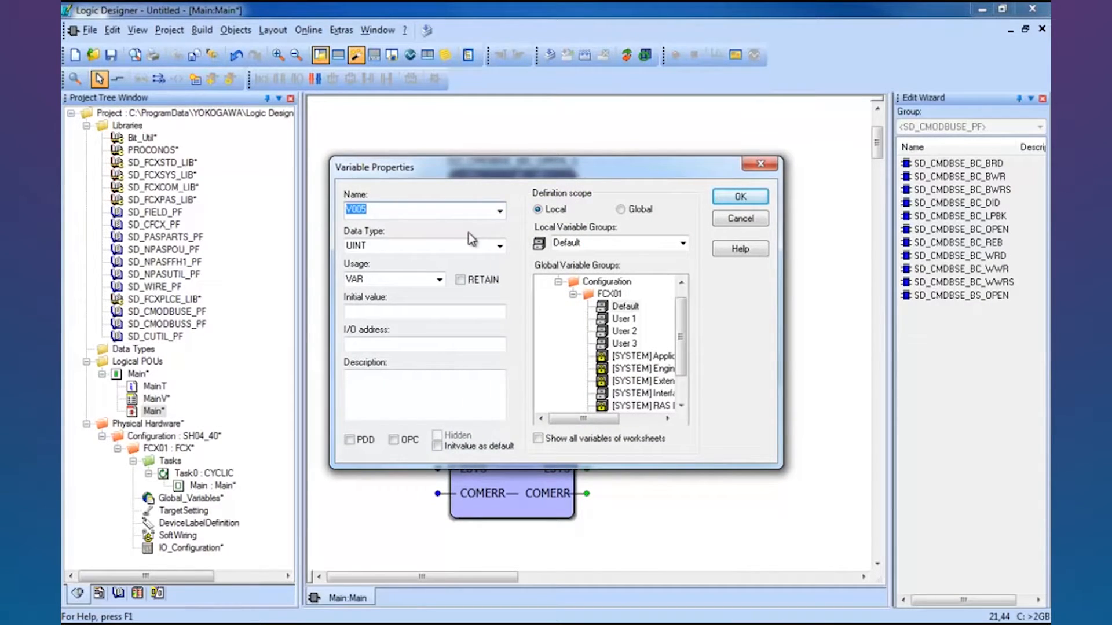
click(740, 219)
right_click(542, 263)
click(591, 400)
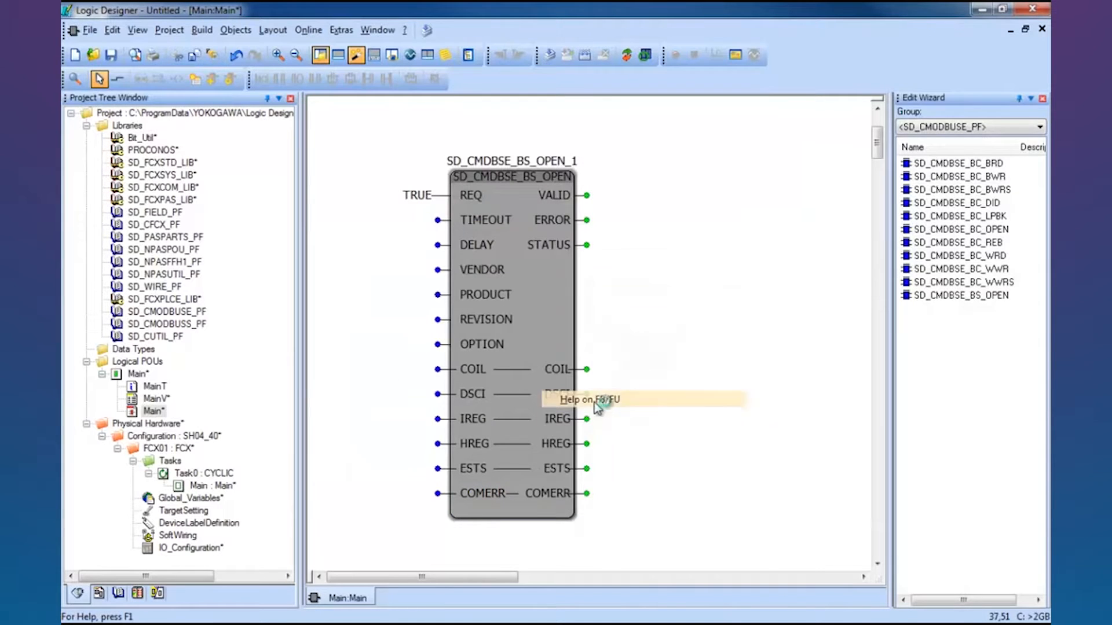
double_click(922, 18)
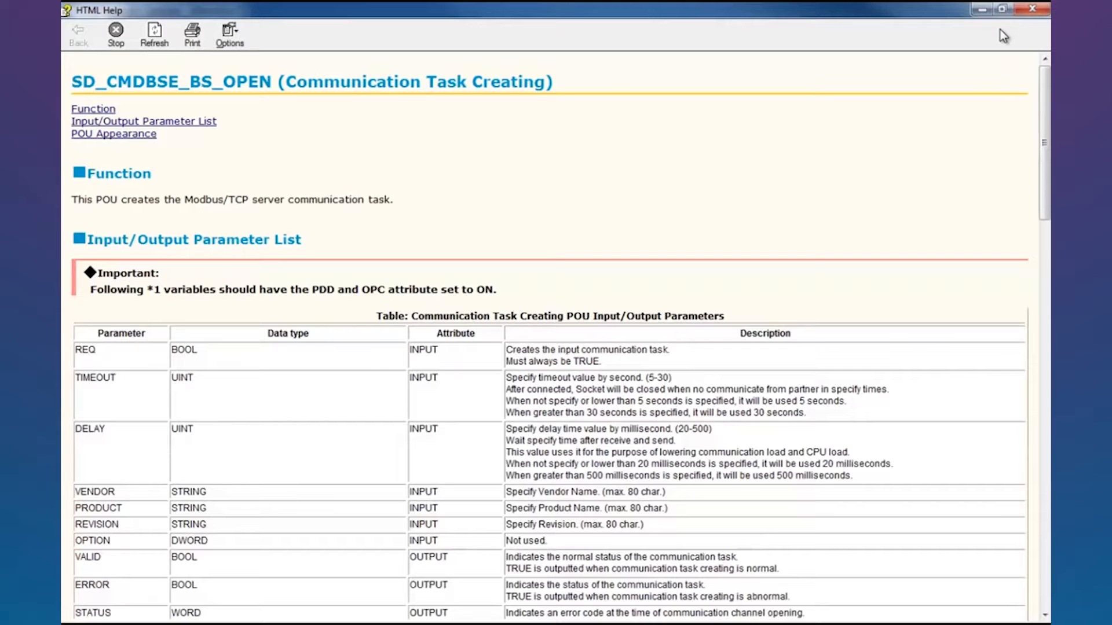
click(1031, 9)
Step: Assign a local UINT variable named My_timeout to the block's TIMEOUT input
double_click(438, 219)
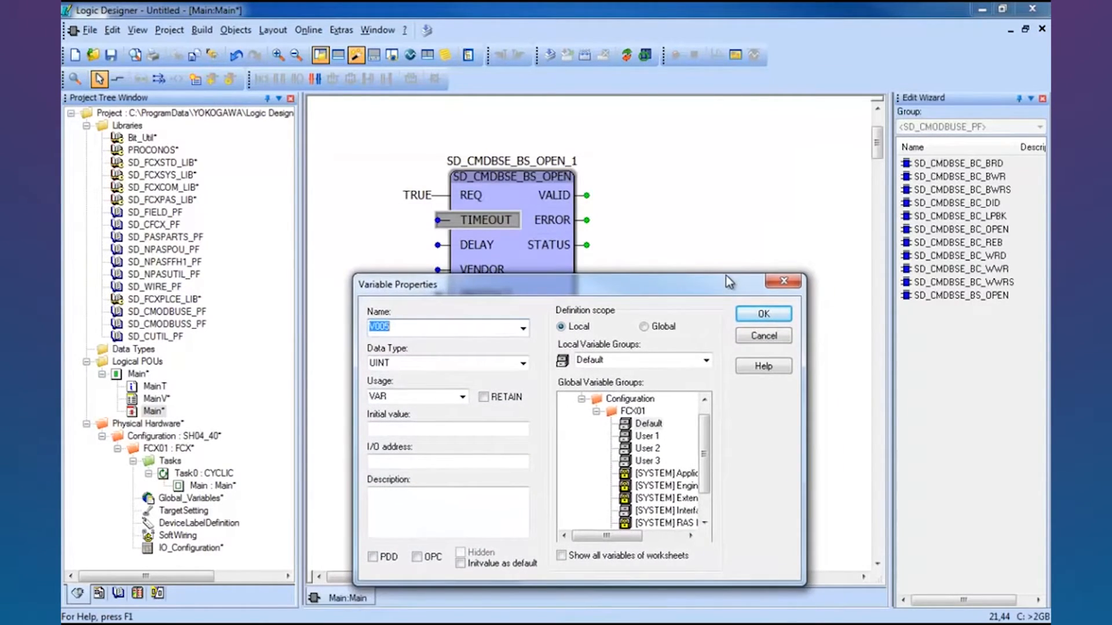
text(My_timeout)
key(Return)
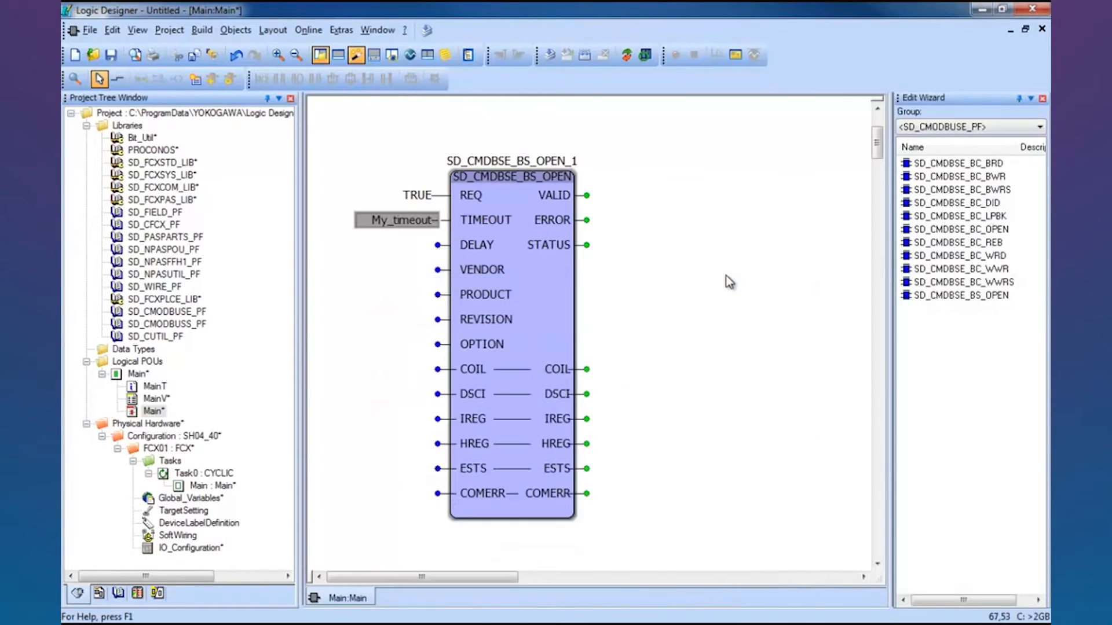
Step: Assign a local UINT variable named My_Delay to the block's DELAY input
double_click(438, 246)
drag(511, 173, 523, 293)
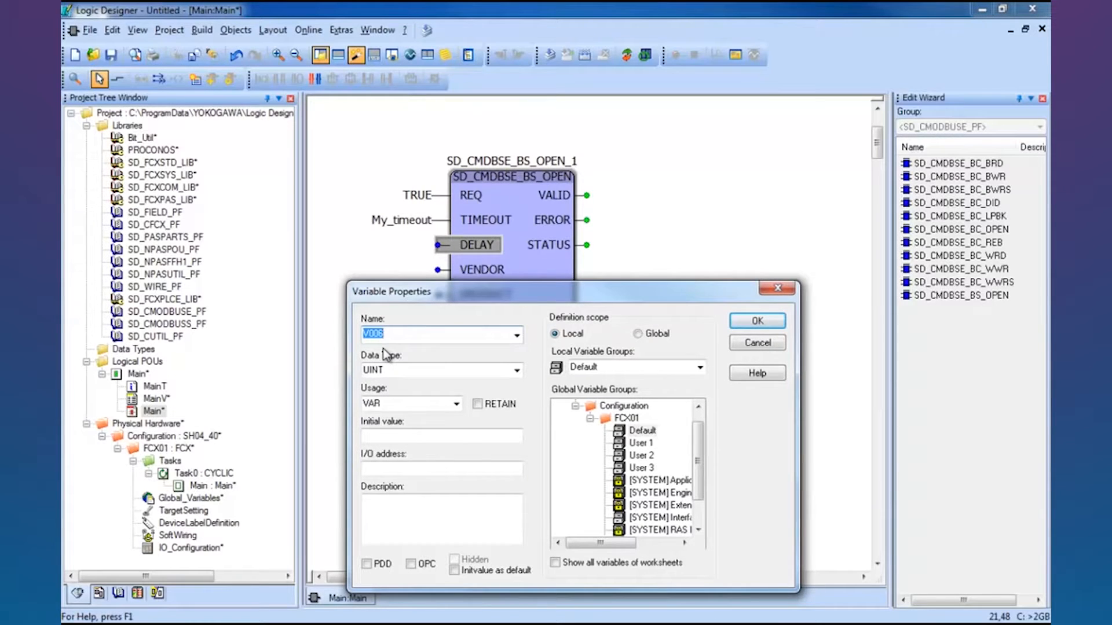
text(my_Delay)
click(753, 322)
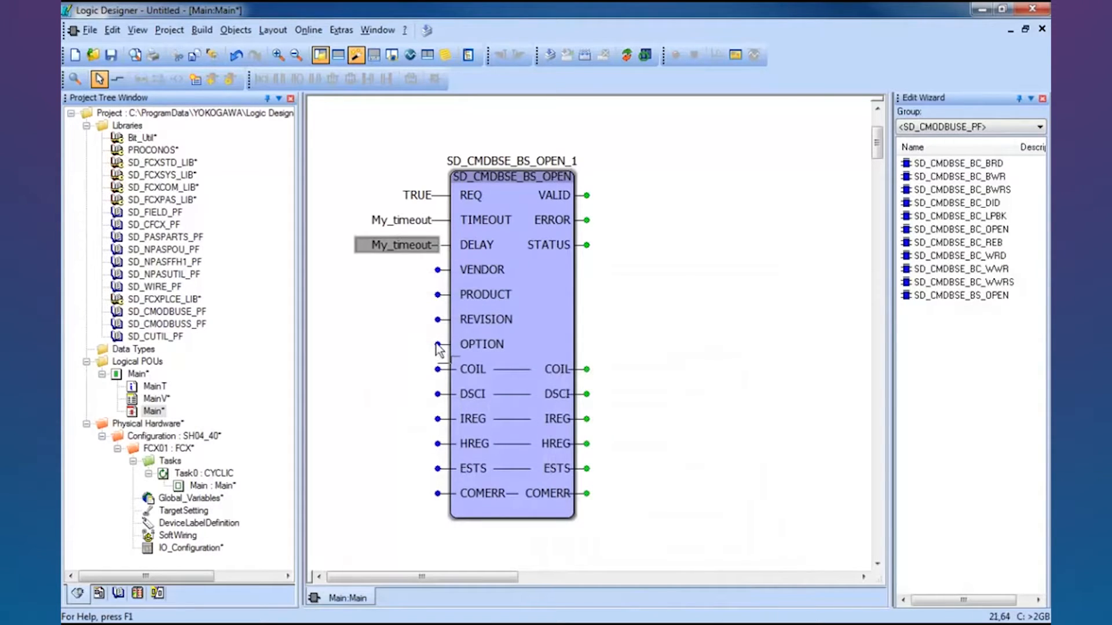
double_click(422, 247)
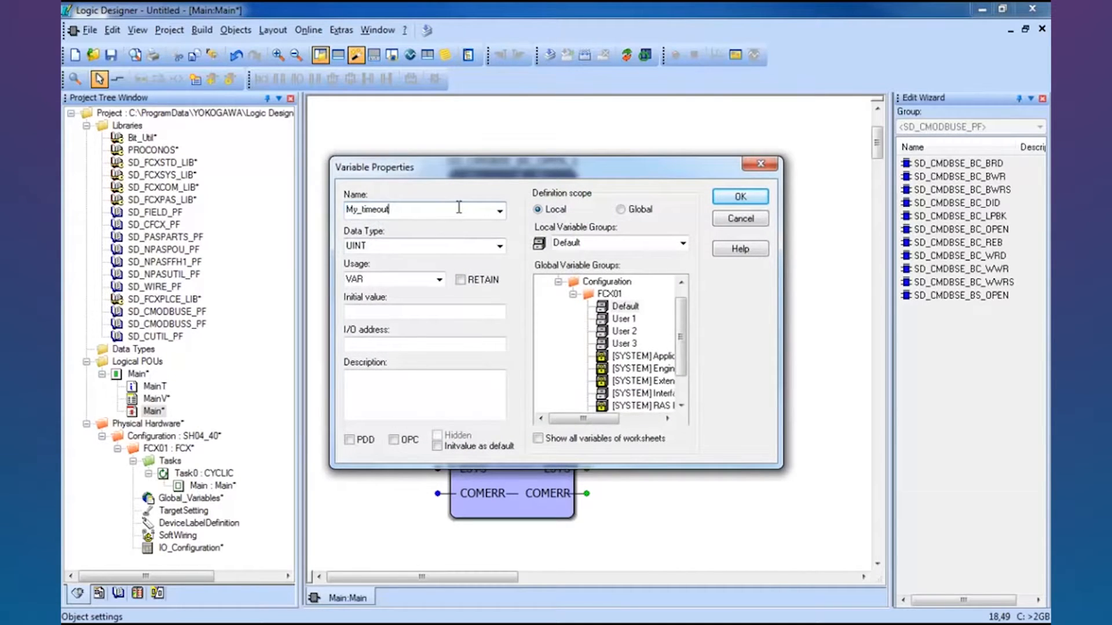
text(Delay)
key(Return)
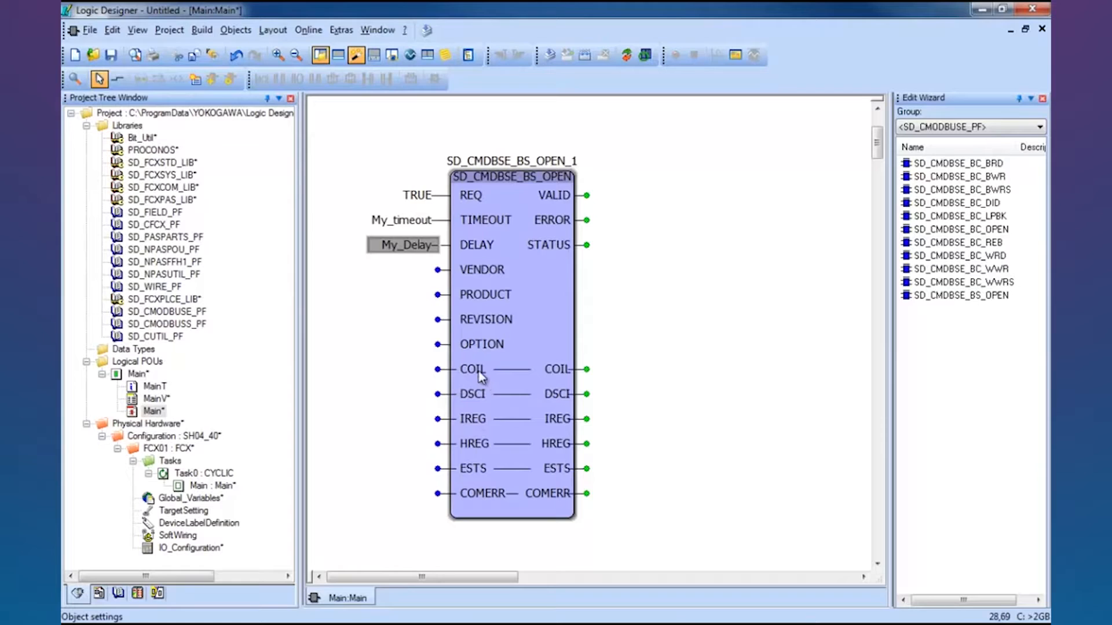
Step: Connect local variables named Coil and DSCI to the block's COIL and DSCI in/out parameters
click(473, 445)
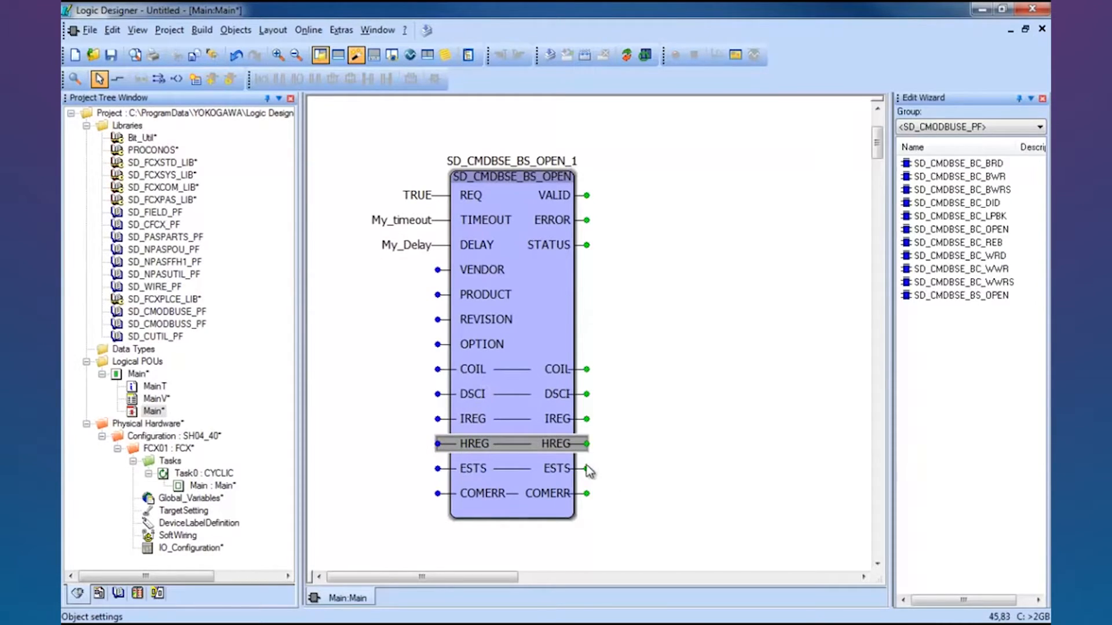
double_click(439, 371)
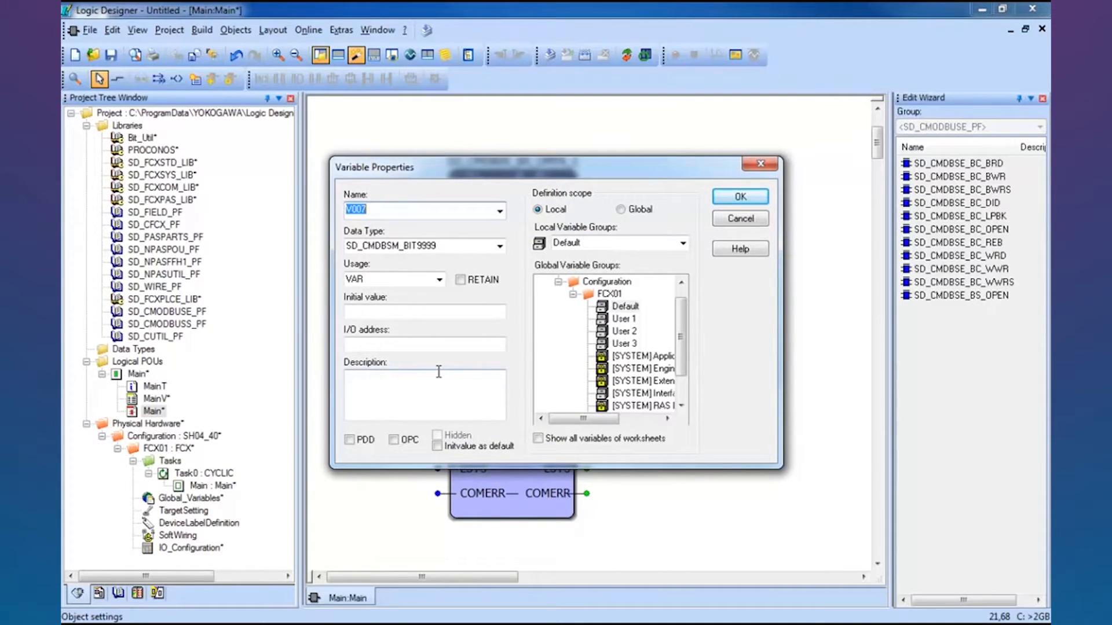
text(Coil)
key(Return)
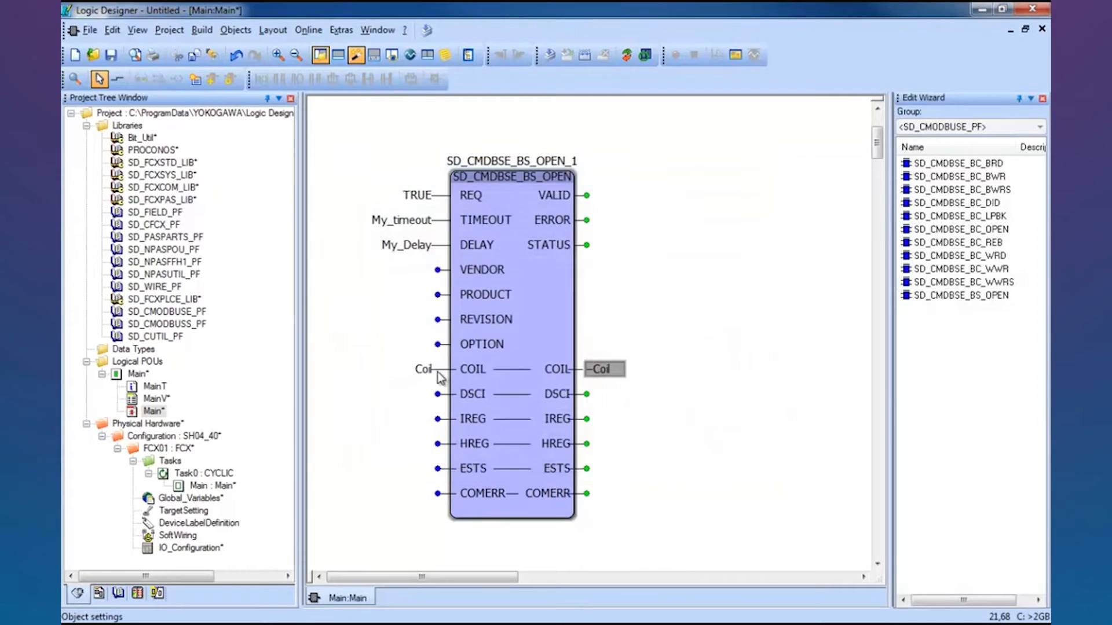
double_click(437, 394)
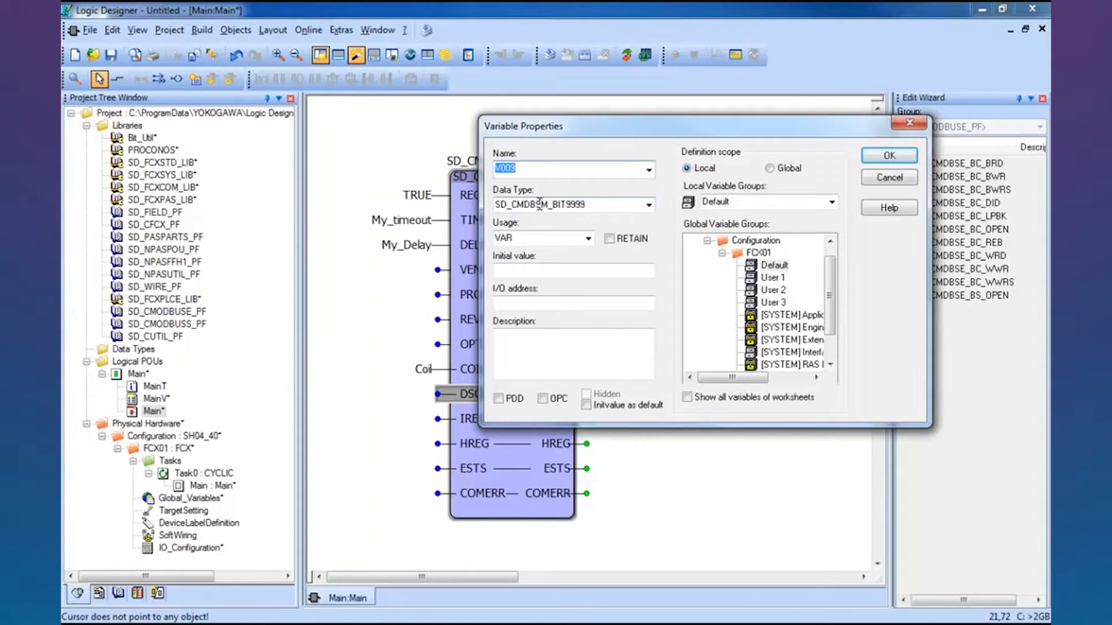
text(DSCI)
key(Return)
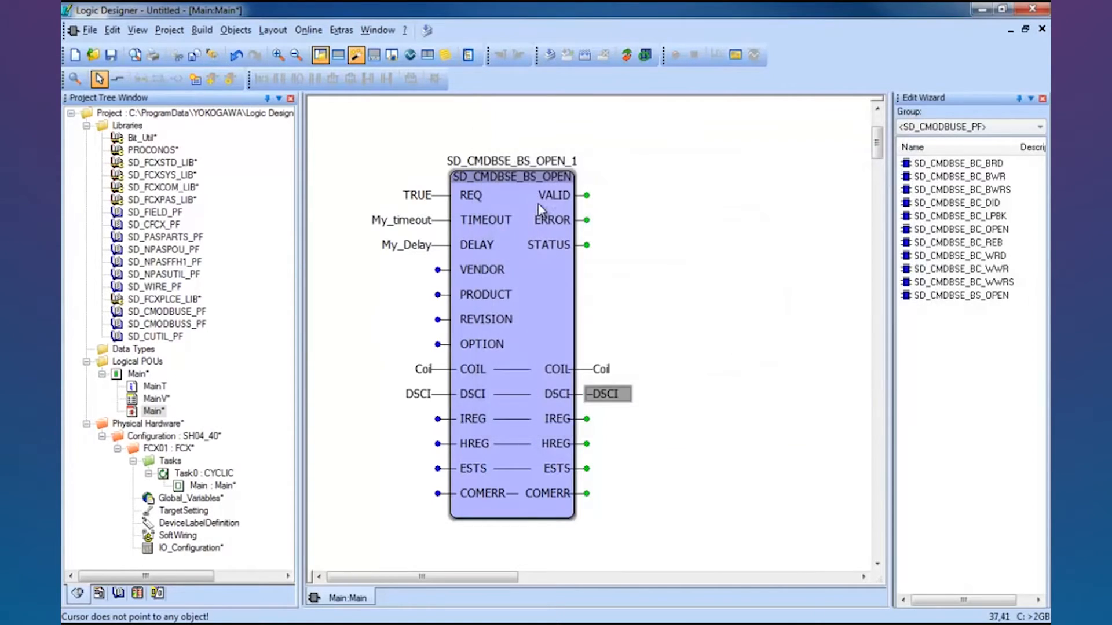
Step: Connect a local variable named HREG of type SD_CMDBSM_WORD9999 to the block's IREG in/out parameter
double_click(439, 419)
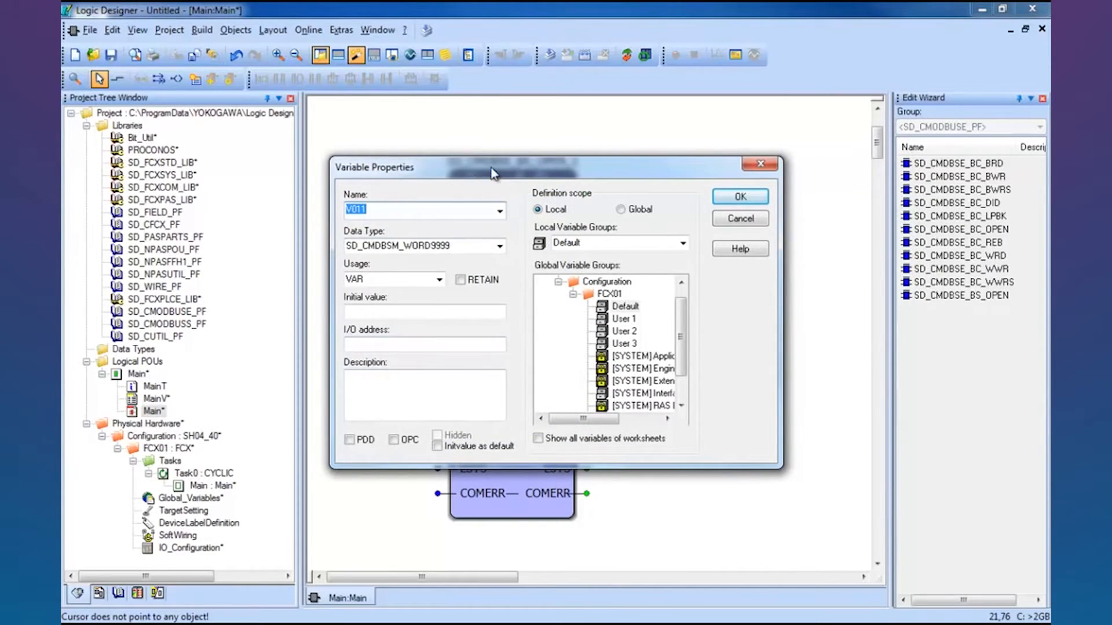
drag(492, 172, 605, 144)
text(HREG)
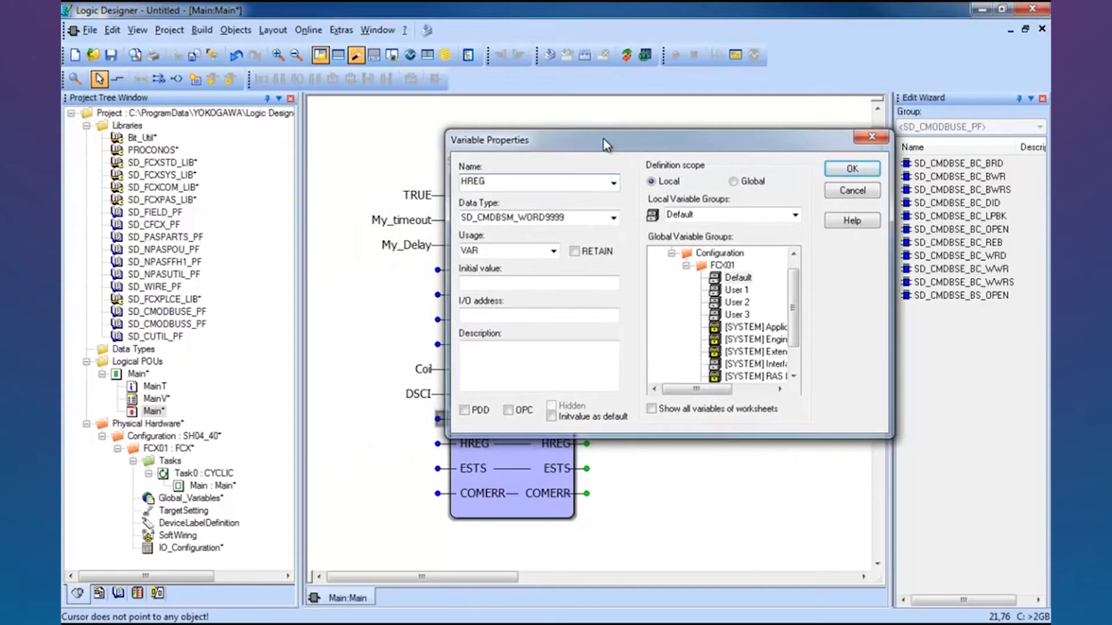
key(Return)
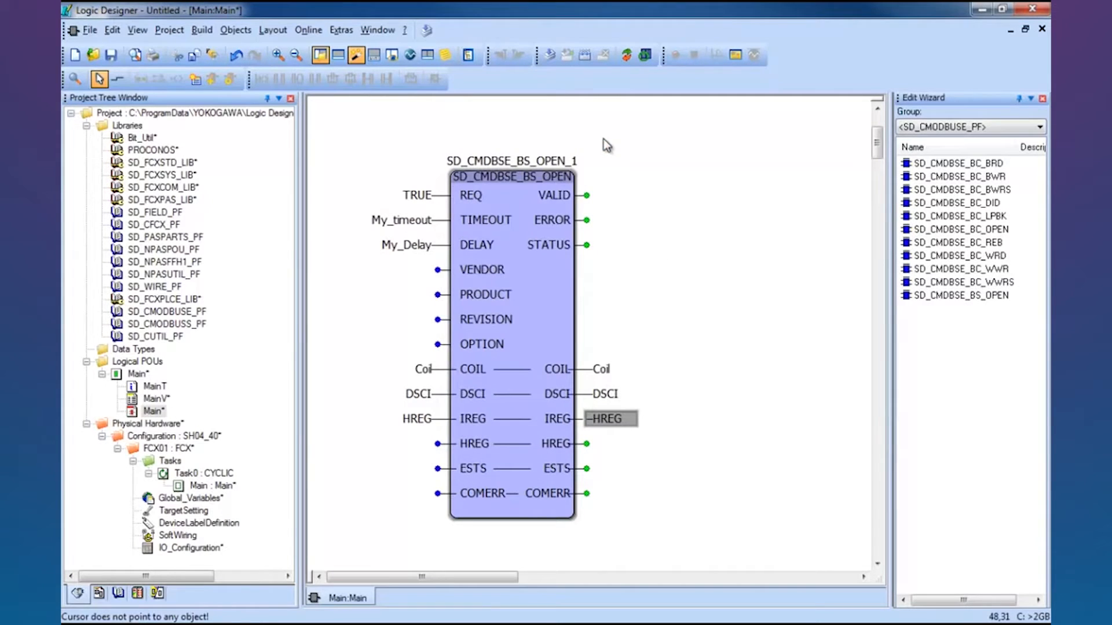
double_click(423, 420)
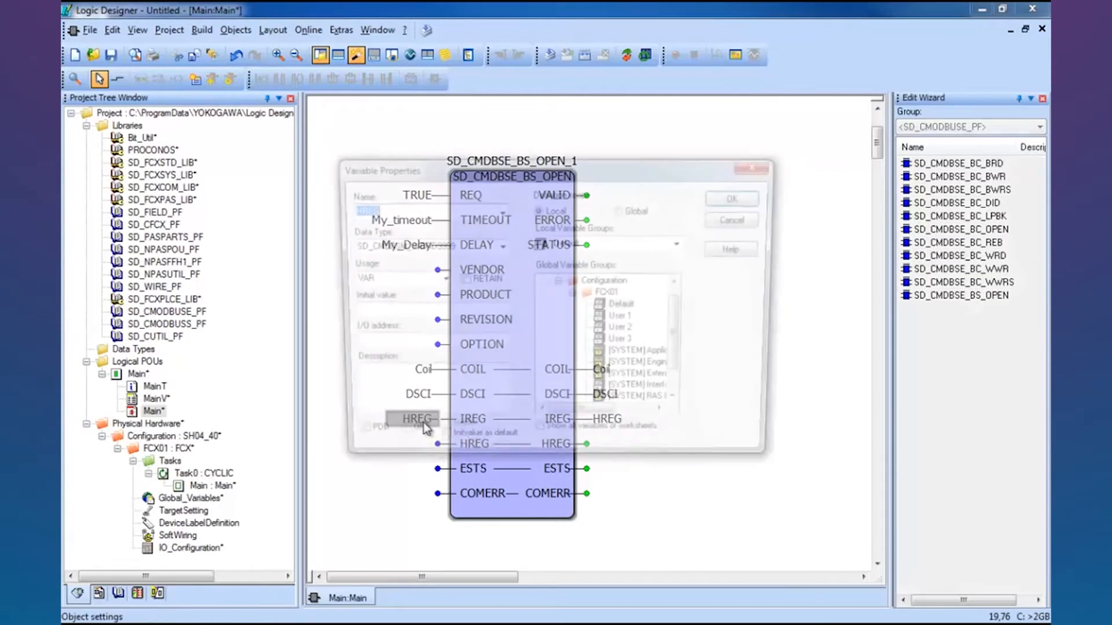
click(747, 219)
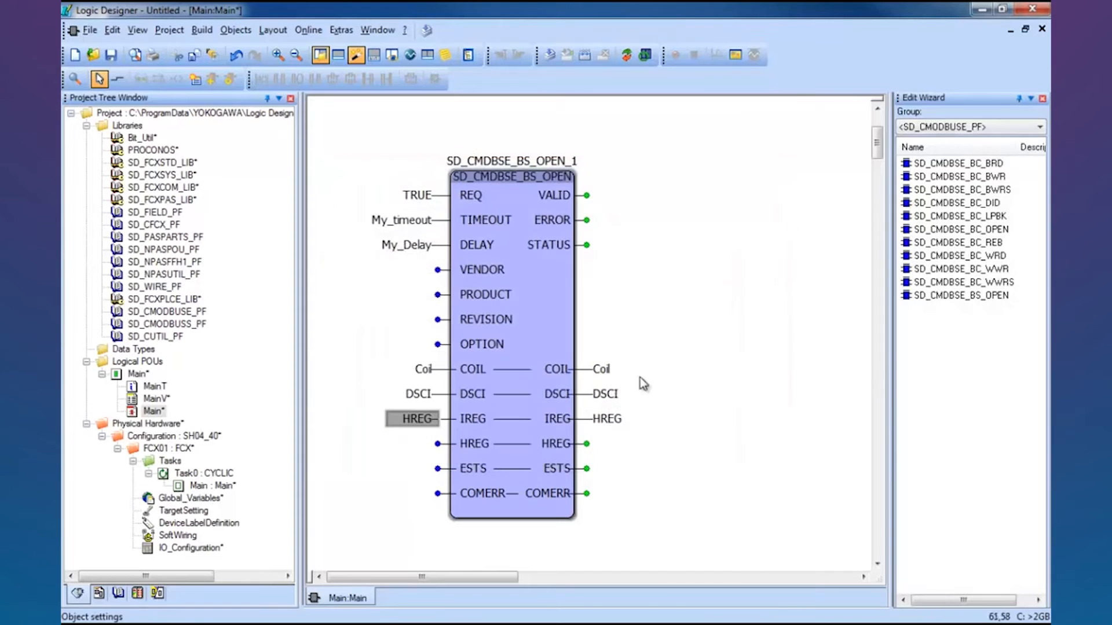
Step: Replace the HREG variable on the block's IREG in/out parameter with a local SD_CMDBSM_WORD9999 variable named IREG
click(611, 418)
key(Delete)
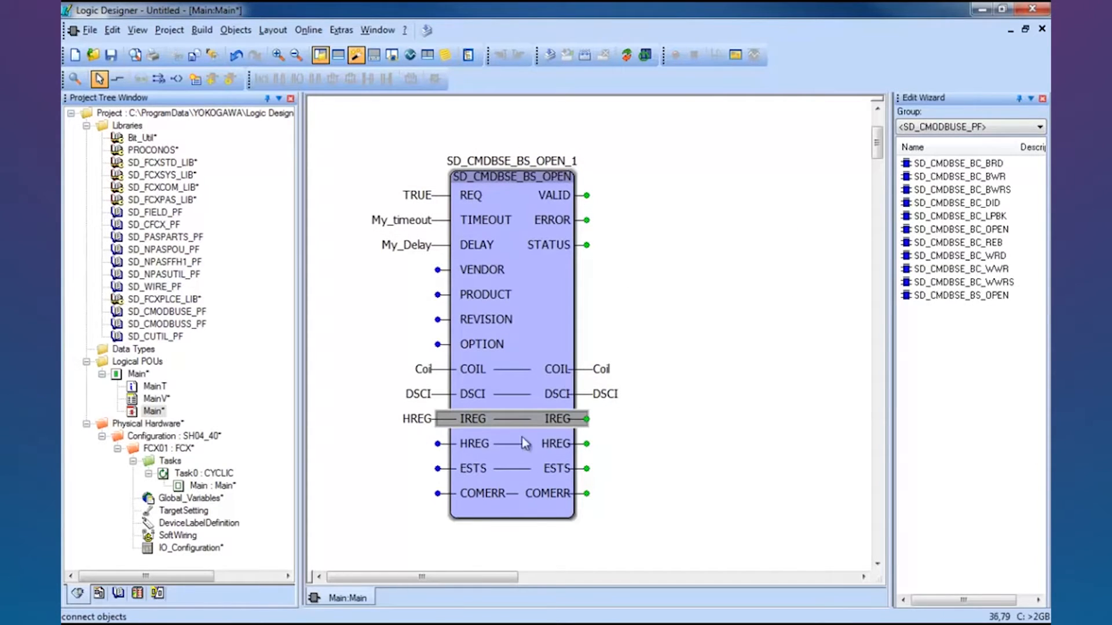
click(423, 420)
key(Delete)
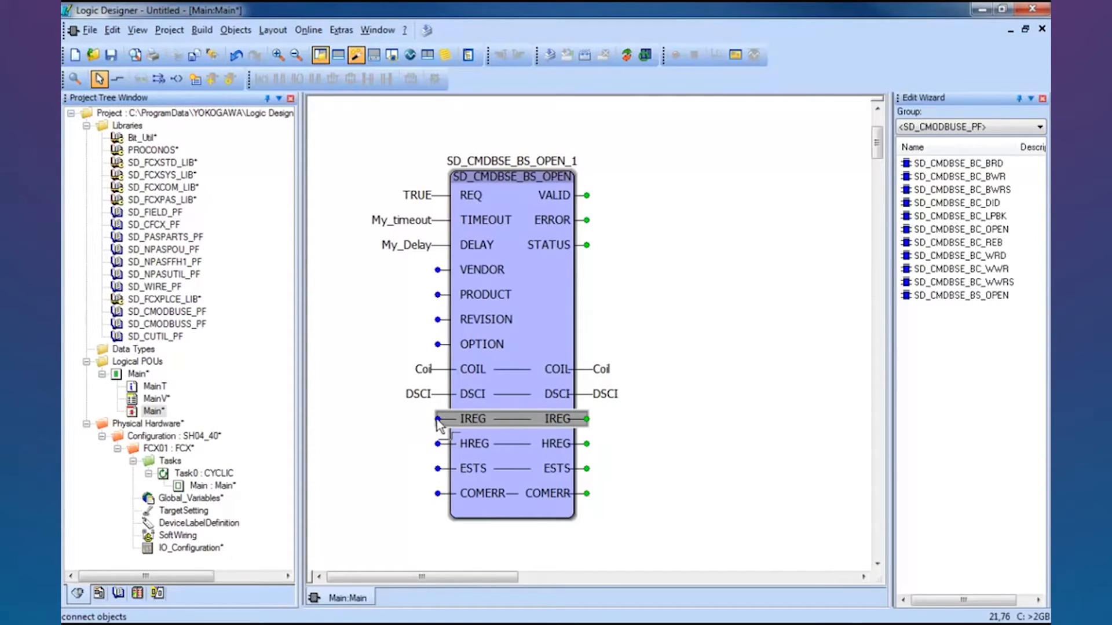
double_click(438, 420)
text(IREG)
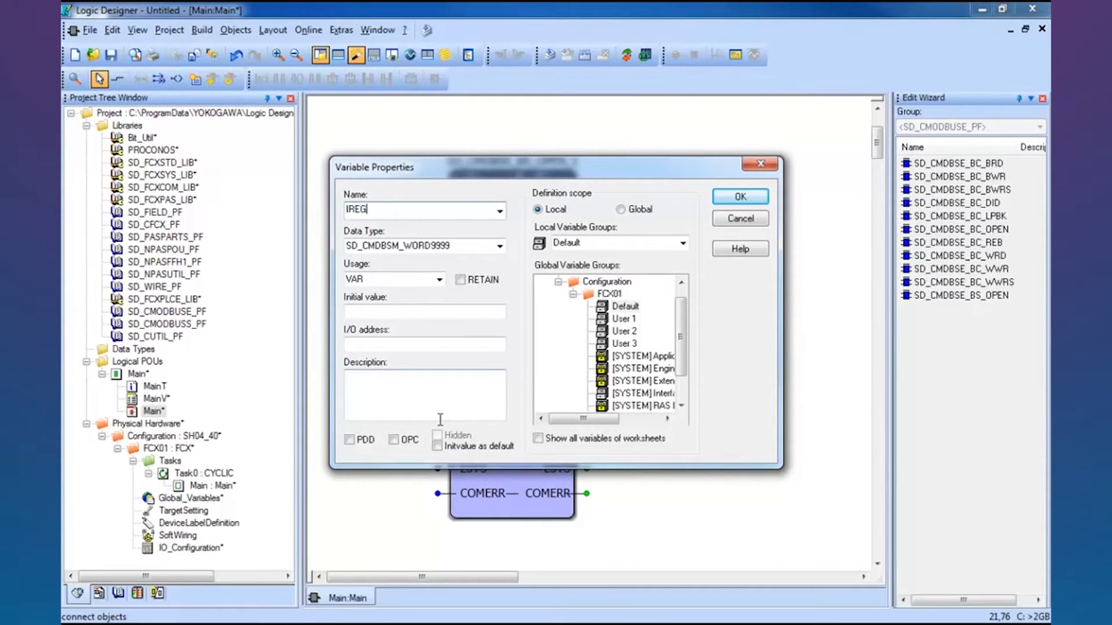
key(Return)
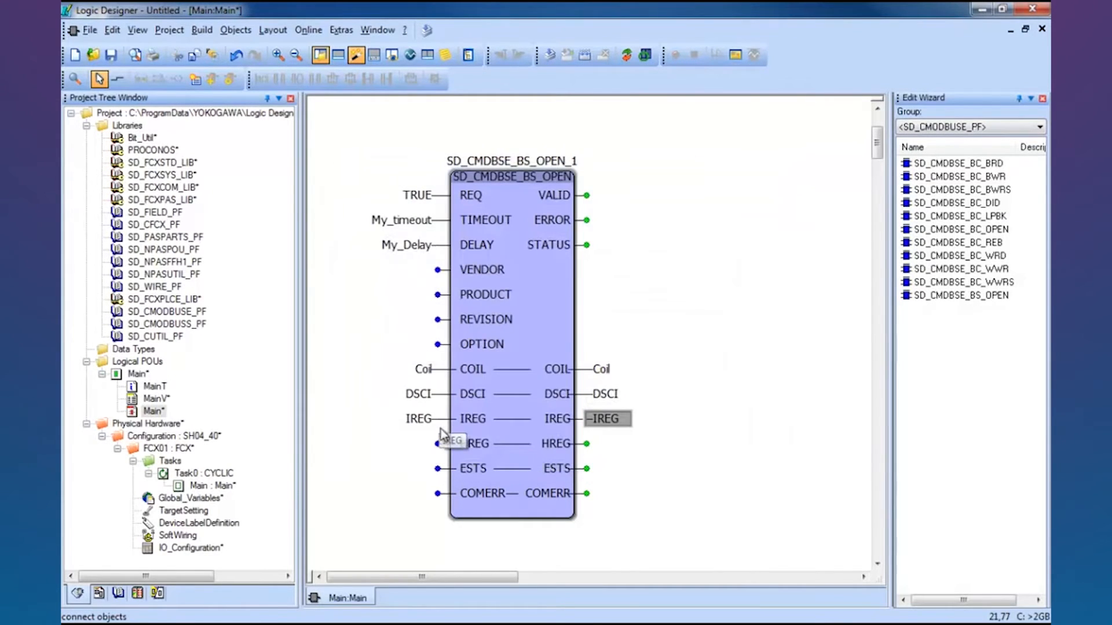
Step: Connect a local variable named HREG of type SD_CMDBSM_WORD9999 to the block's HREG in/out parameter
double_click(438, 444)
text(HREG)
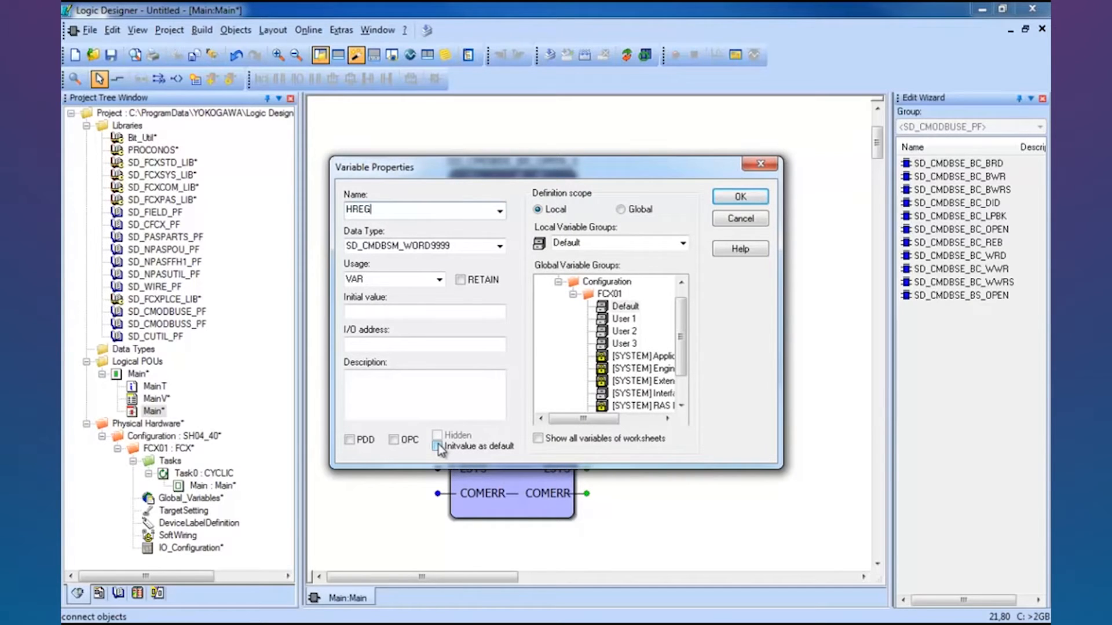
key(Return)
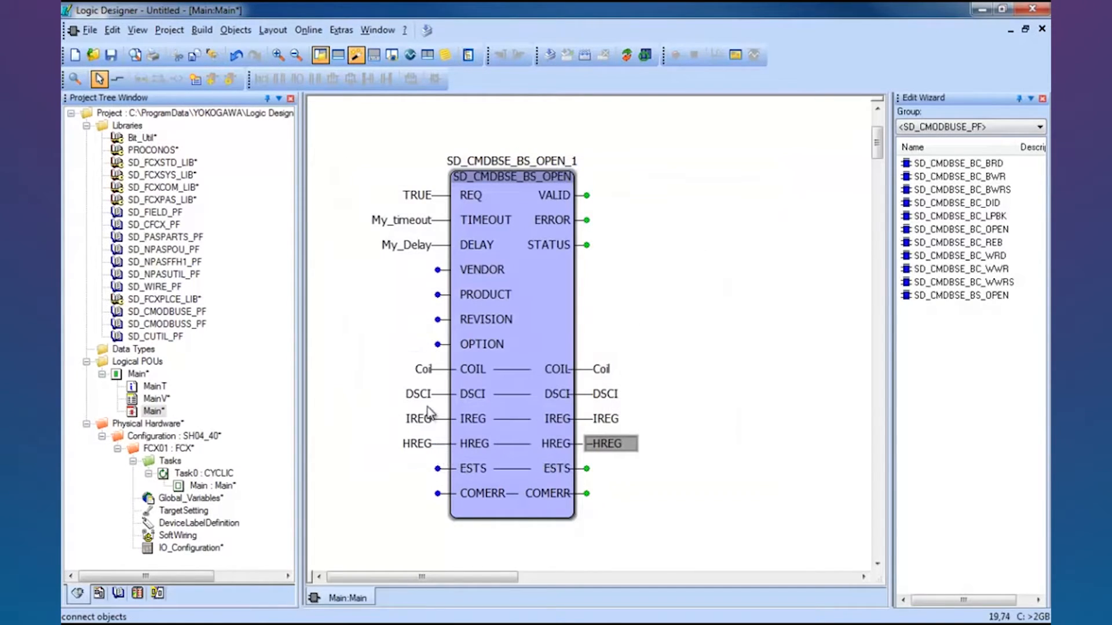
Step: Enable the PDD and OPC options for the Coil and DSCI variables
double_click(423, 369)
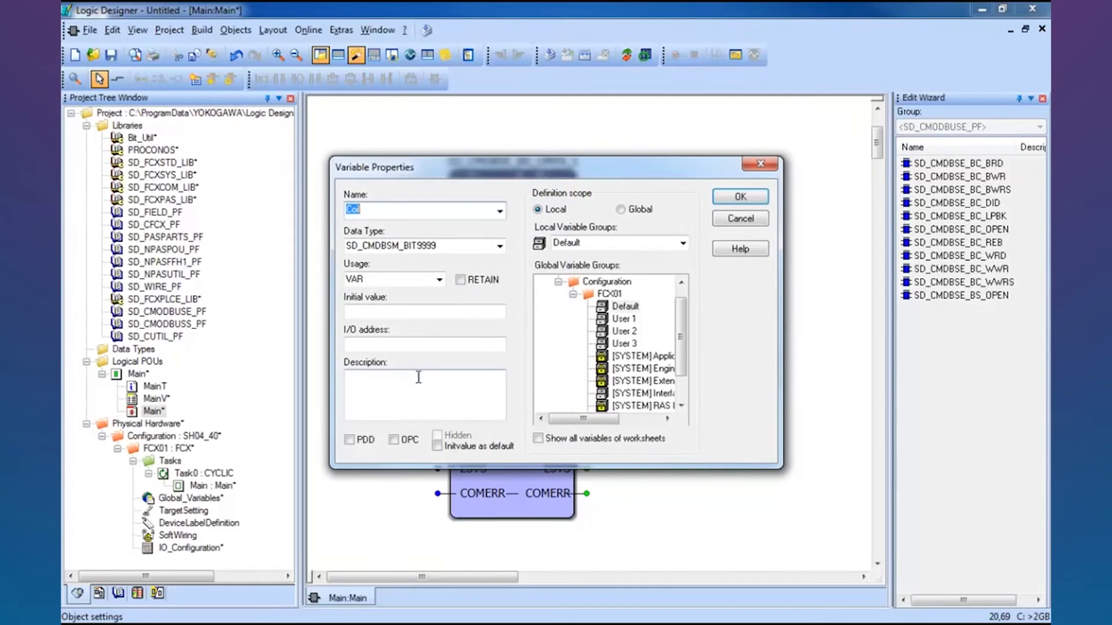
click(365, 442)
click(395, 441)
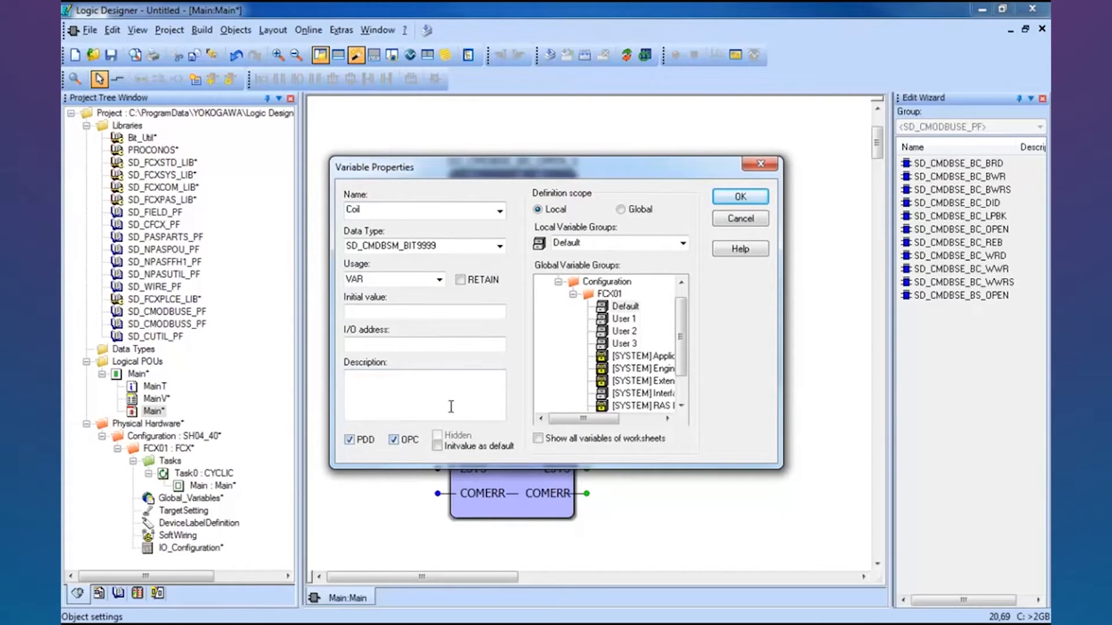
click(731, 198)
click(428, 397)
double_click(428, 399)
click(349, 440)
click(394, 440)
click(727, 200)
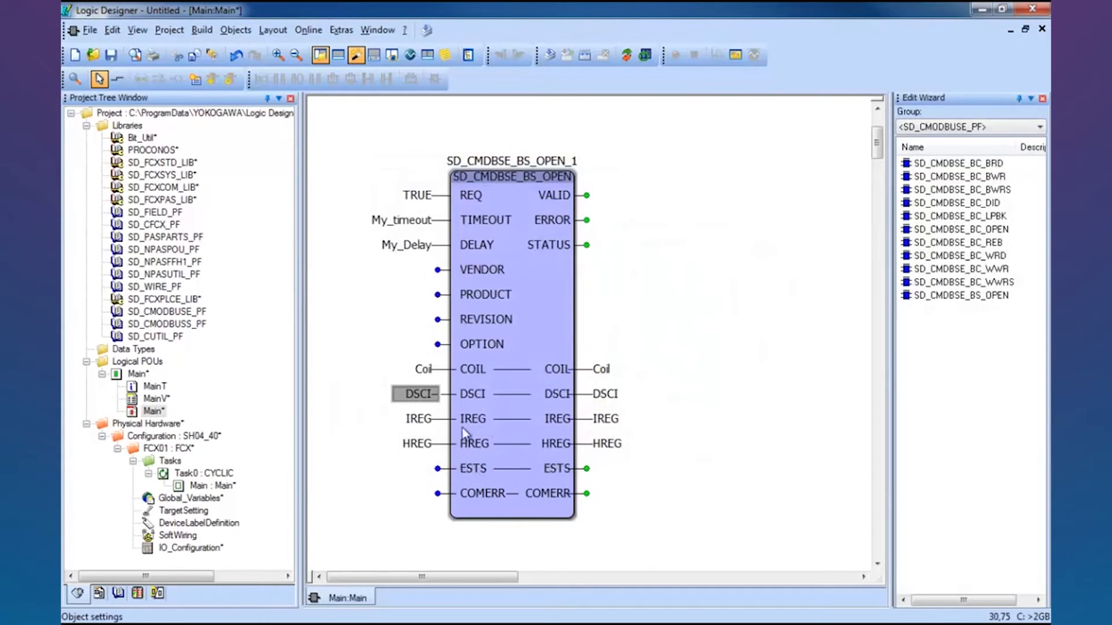
Step: Enable the PDD and OPC options for the IREG and HREG variables
click(418, 422)
double_click(418, 422)
click(359, 441)
click(395, 440)
click(720, 197)
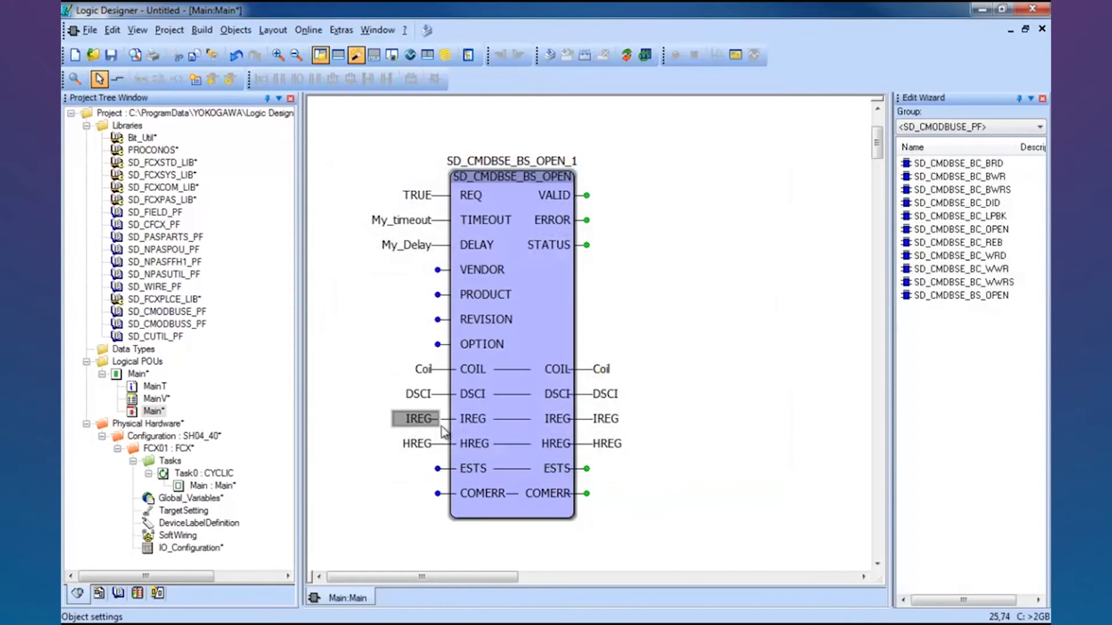
click(418, 441)
double_click(418, 442)
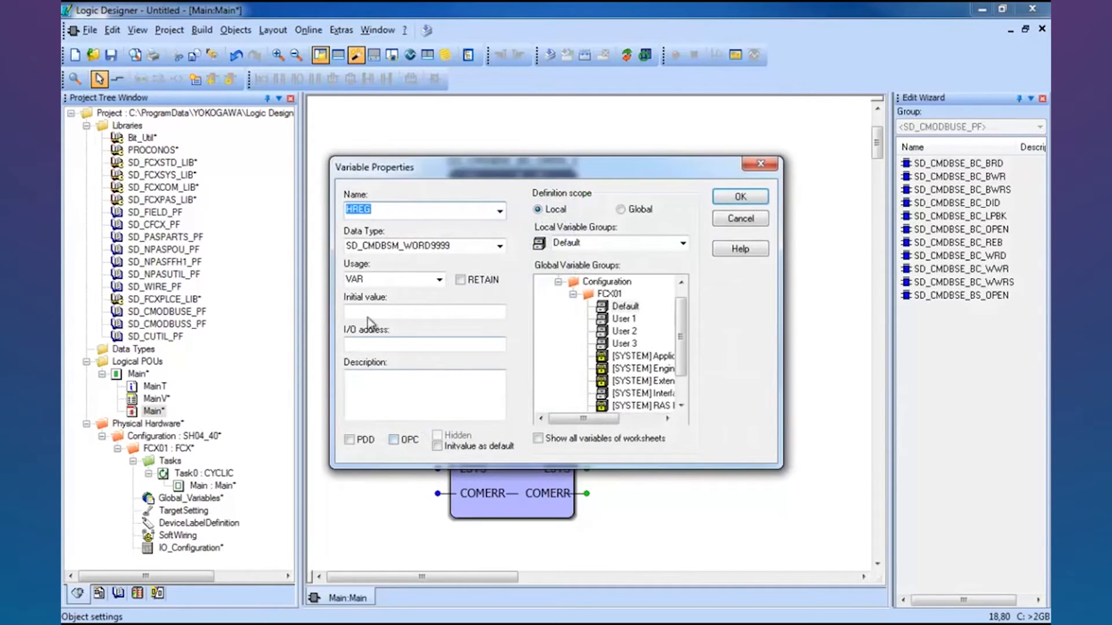
click(360, 441)
click(397, 442)
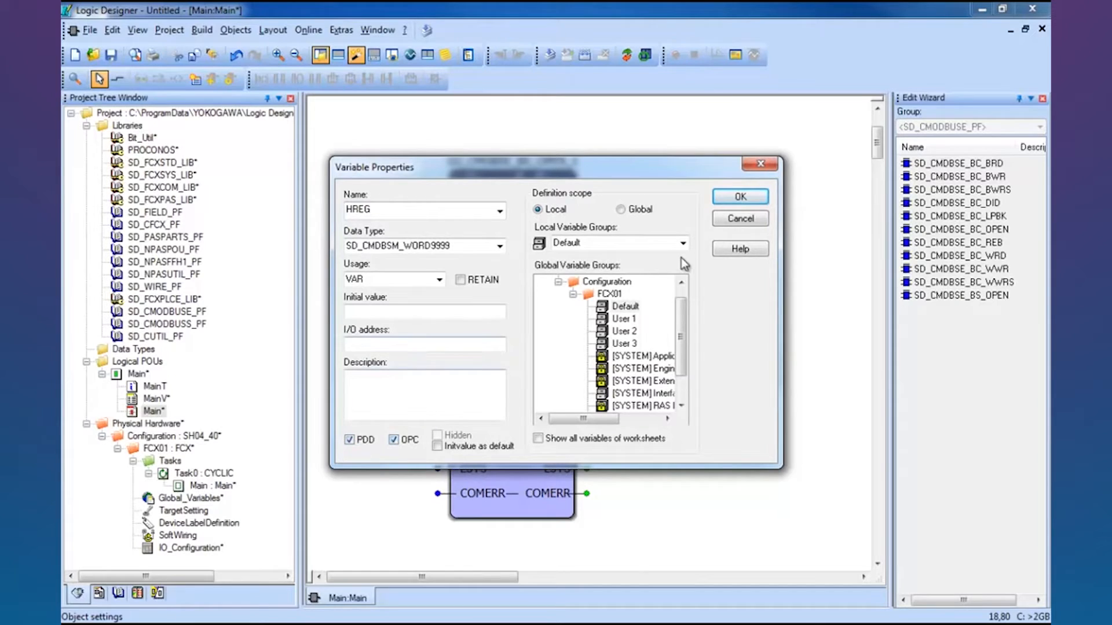
click(730, 200)
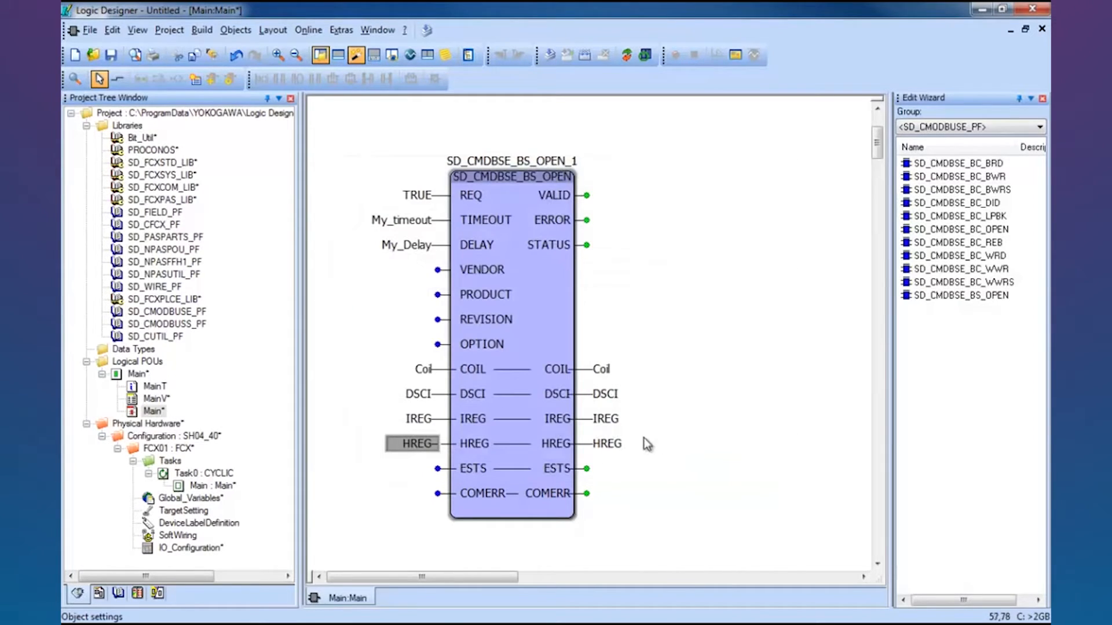
Step: Connect local variables named ESTS and COMERR to the block's ESTS and COMERR in/out parameters
click(439, 470)
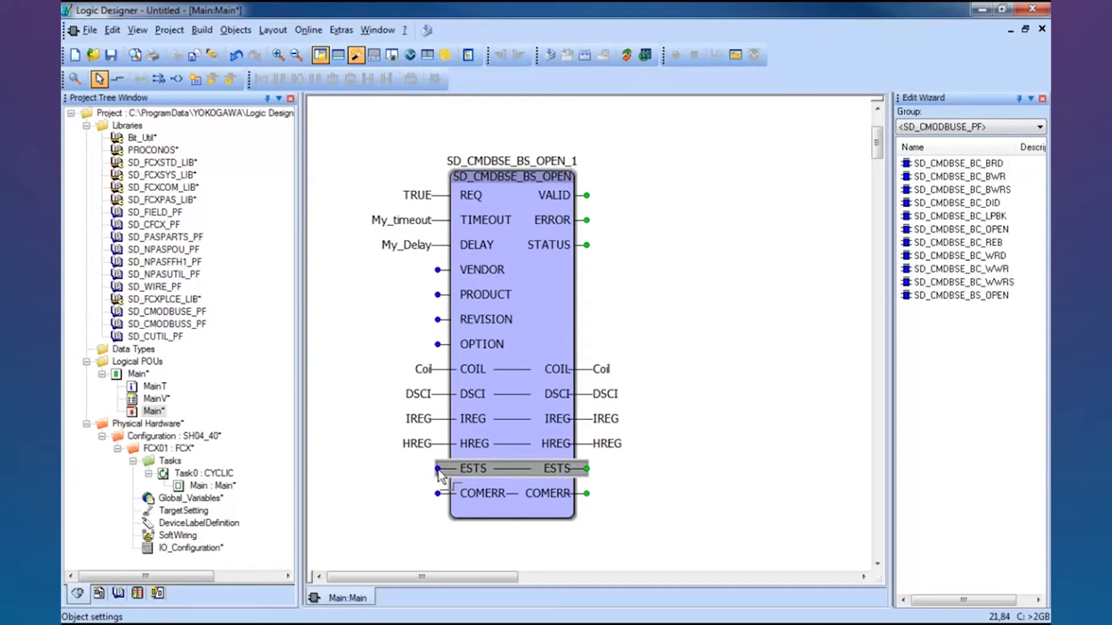
double_click(439, 470)
text(ES)
key(Return)
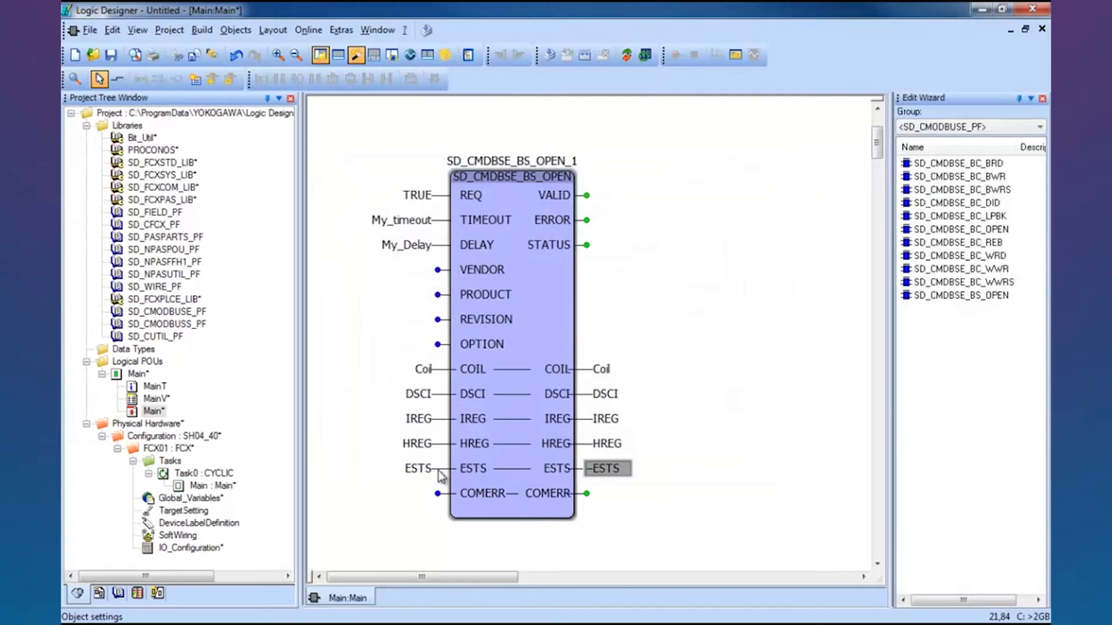
double_click(438, 495)
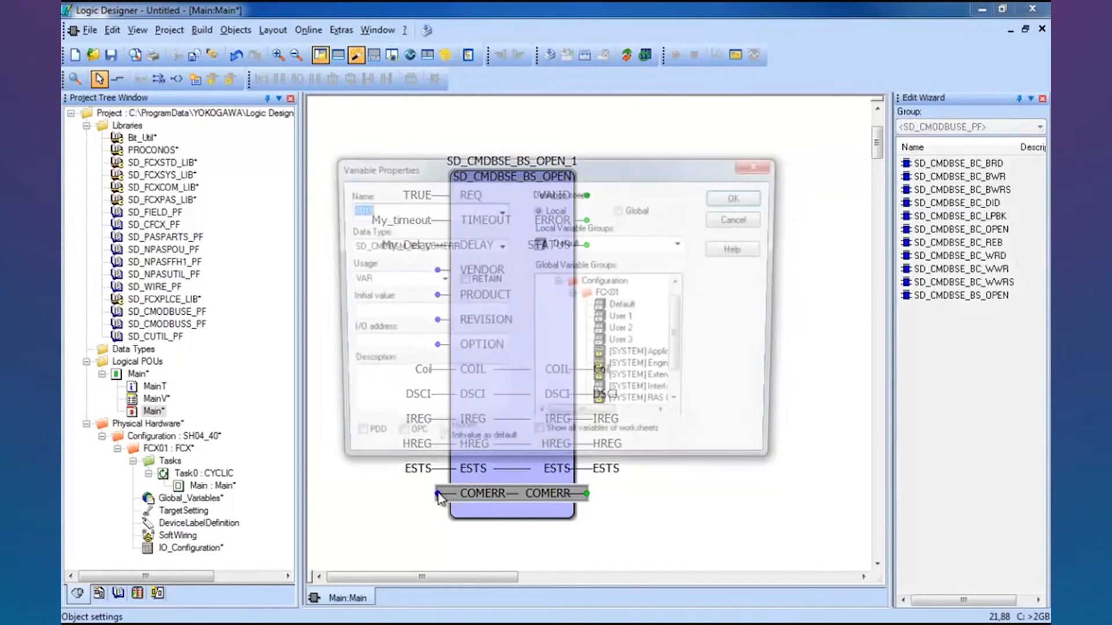
text(COMERR)
key(Return)
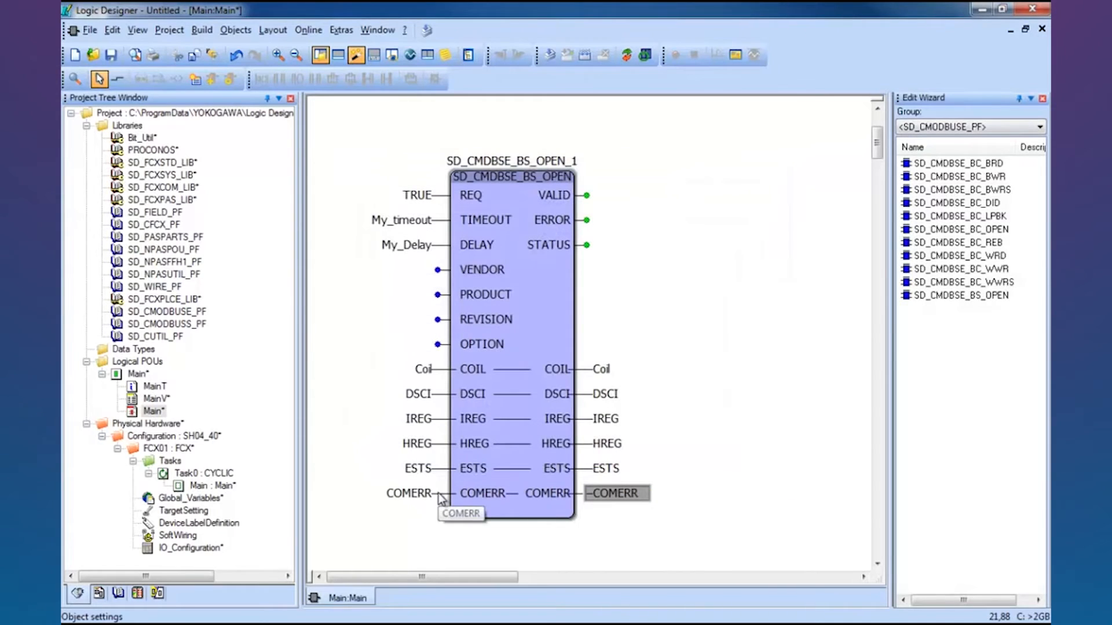
Step: Assign a local WORD variable named MBS_Status to the block's STATUS output
click(584, 244)
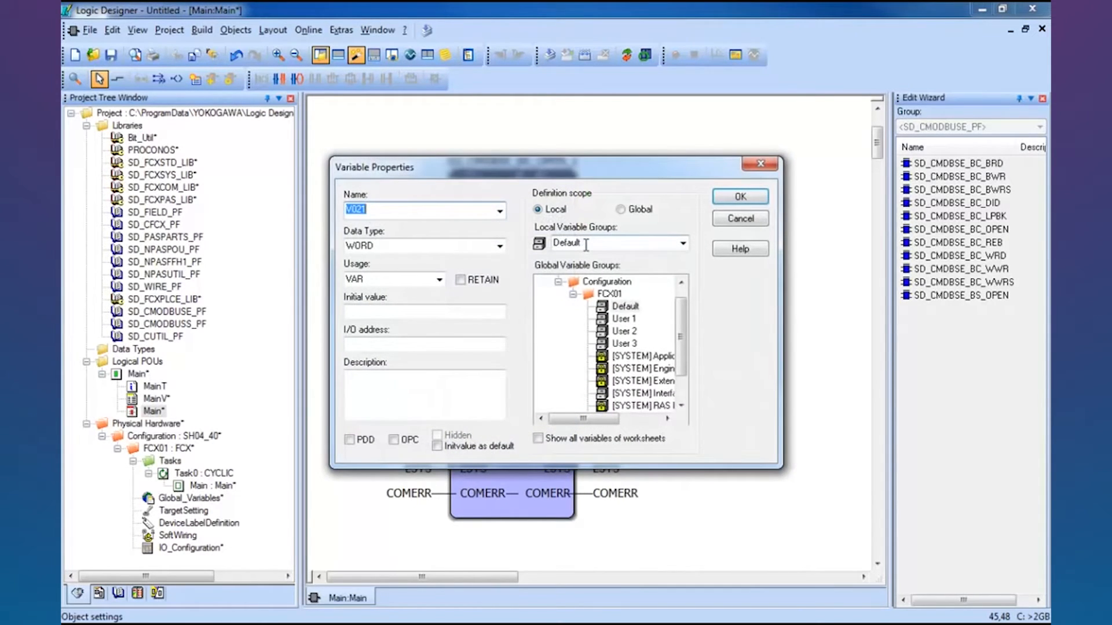
key(BackSpace)
text(MBS_Stgatus)
key(Return)
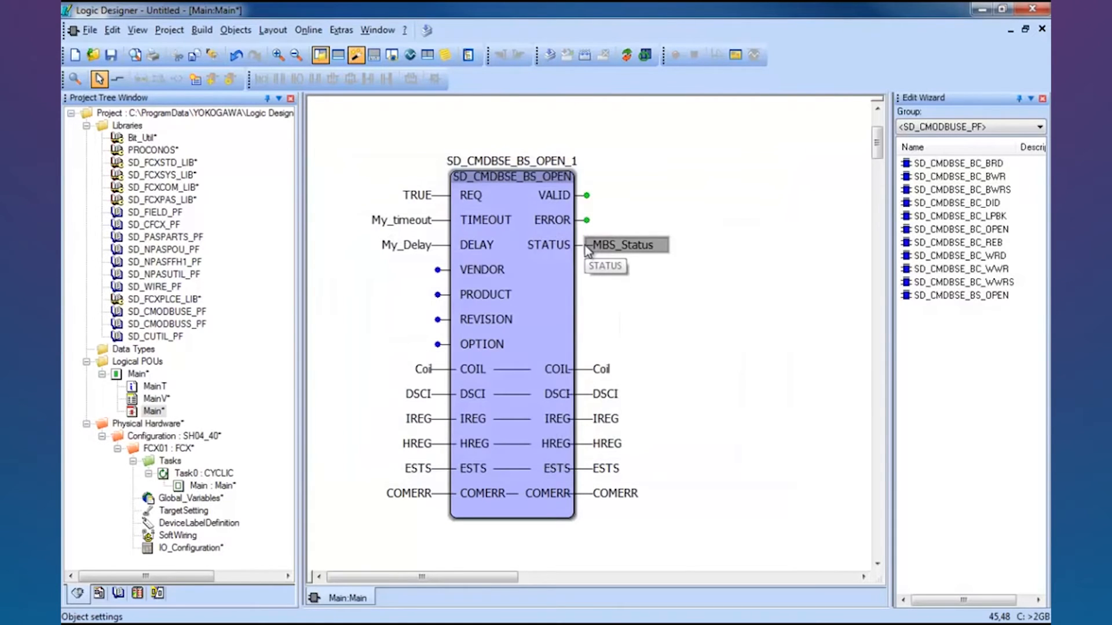
Step: Enable the PDD and OPC options for the MBS_Status variable
double_click(570, 253)
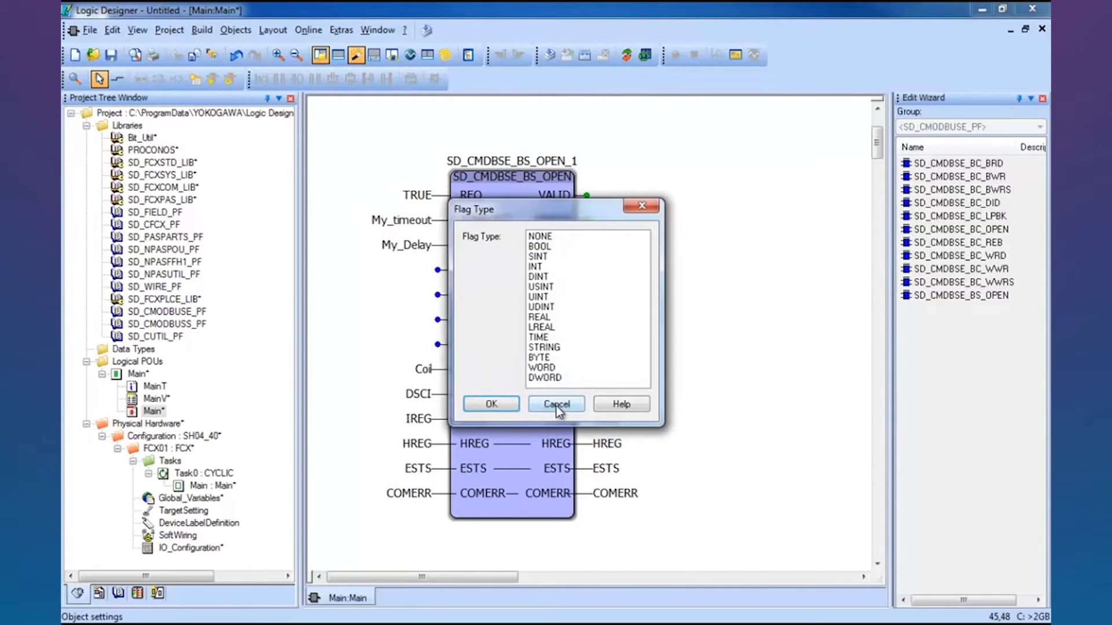
click(556, 406)
double_click(624, 246)
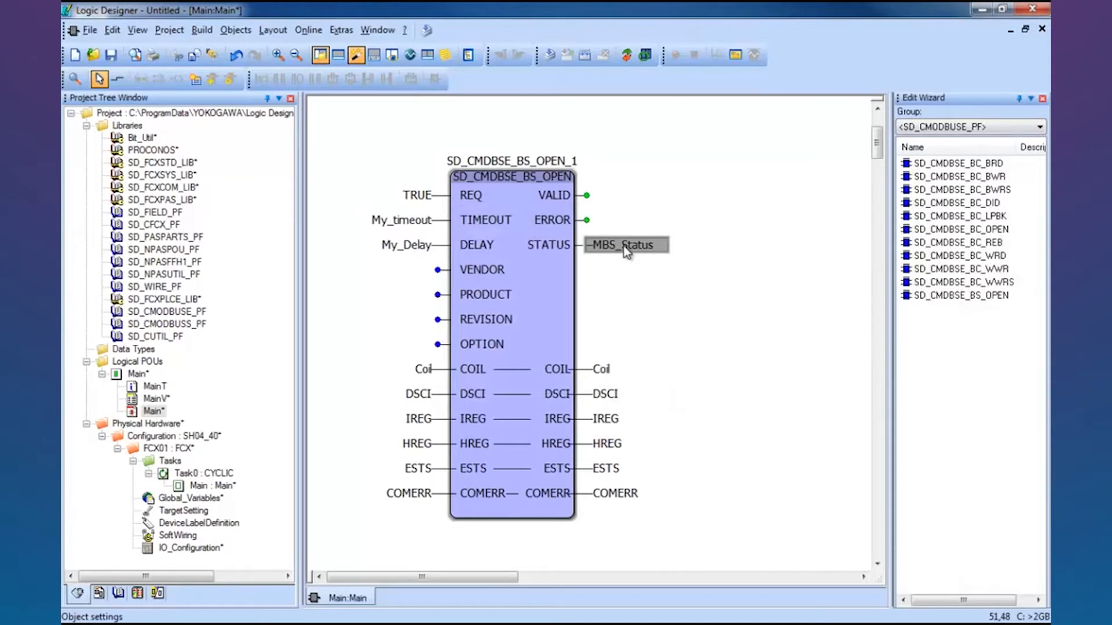
click(374, 442)
click(412, 442)
key(Return)
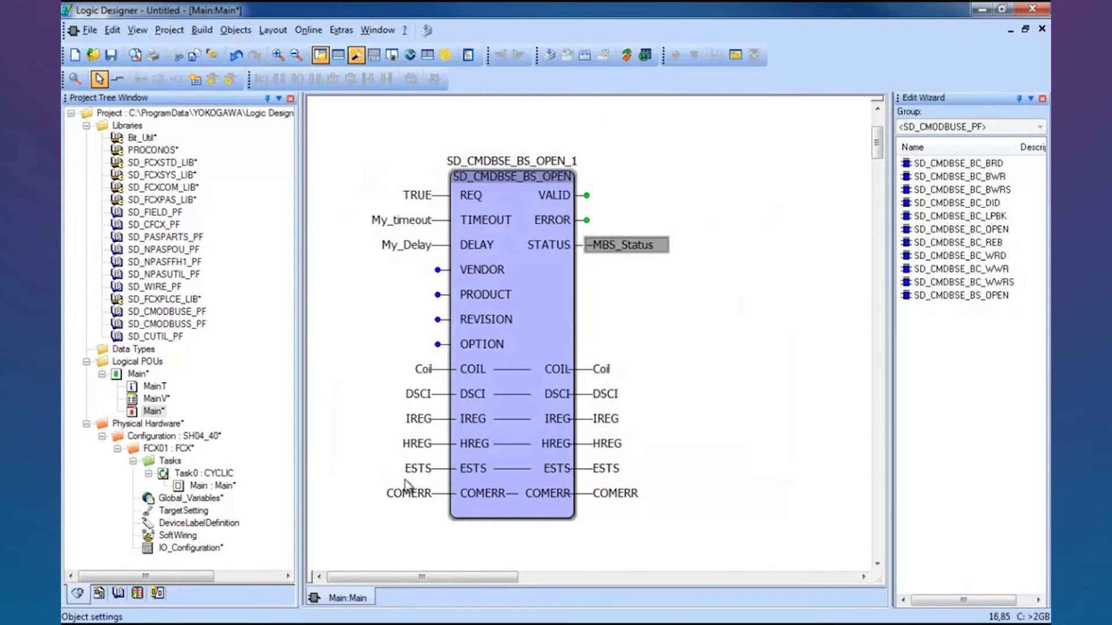
Step: Assign local BOOL variables named MBS_Error and MBS_Valid to the block's ERROR and VALID outputs
double_click(586, 220)
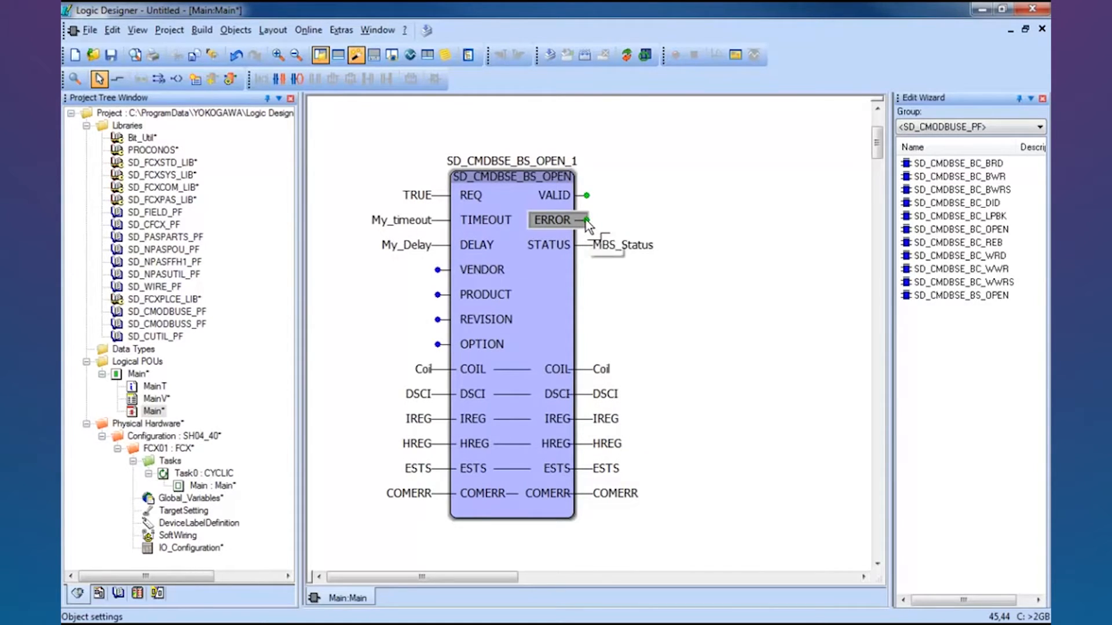
text(MBS)
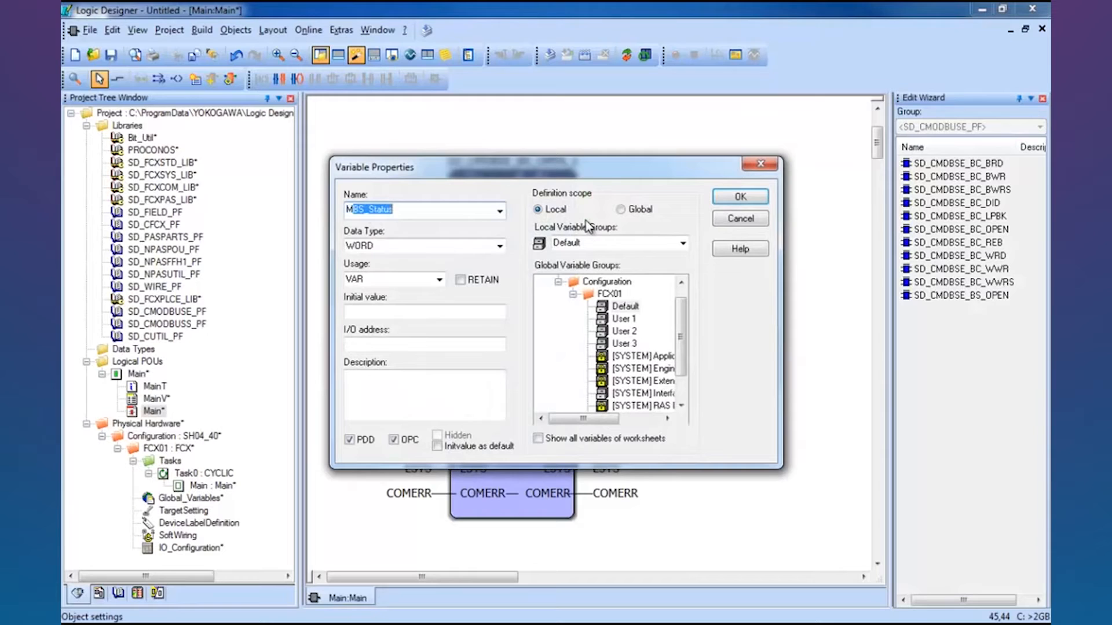
text(_SError)
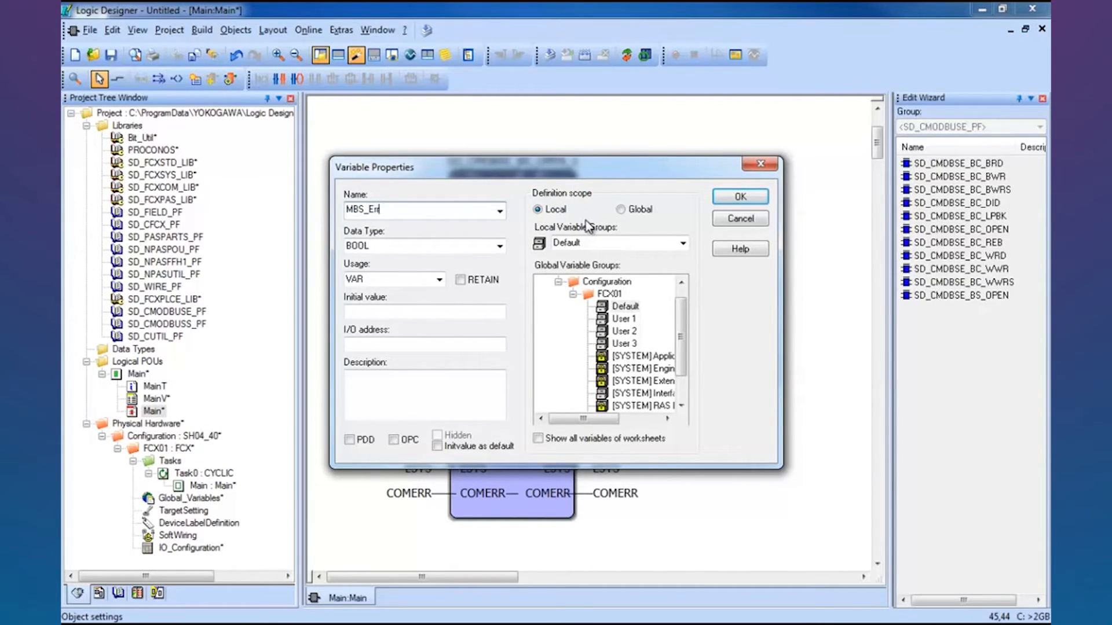
click(739, 198)
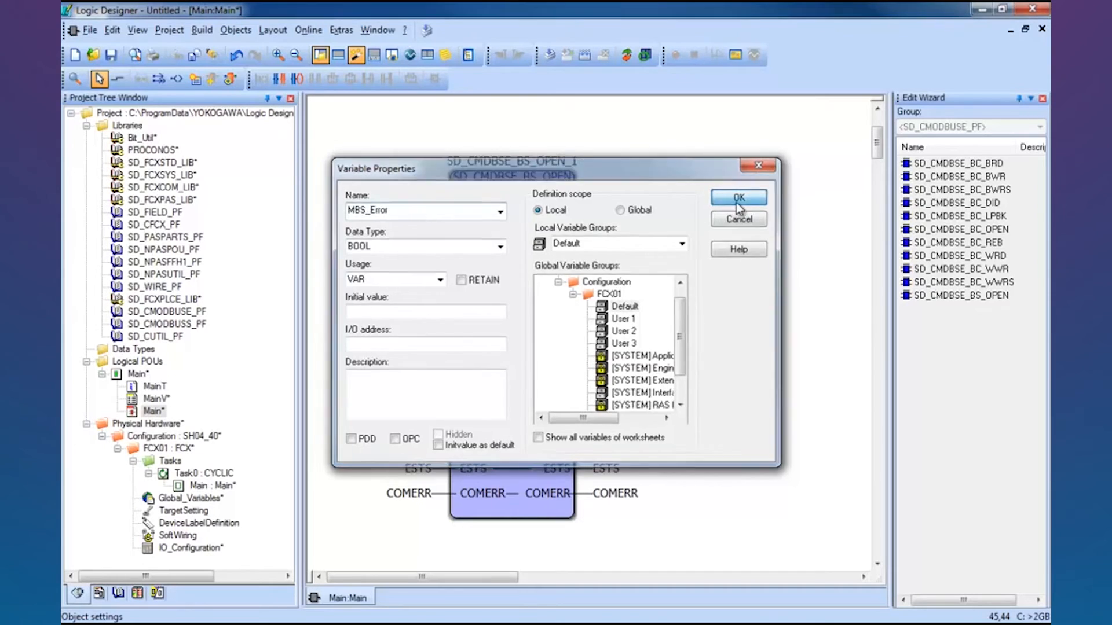
double_click(587, 195)
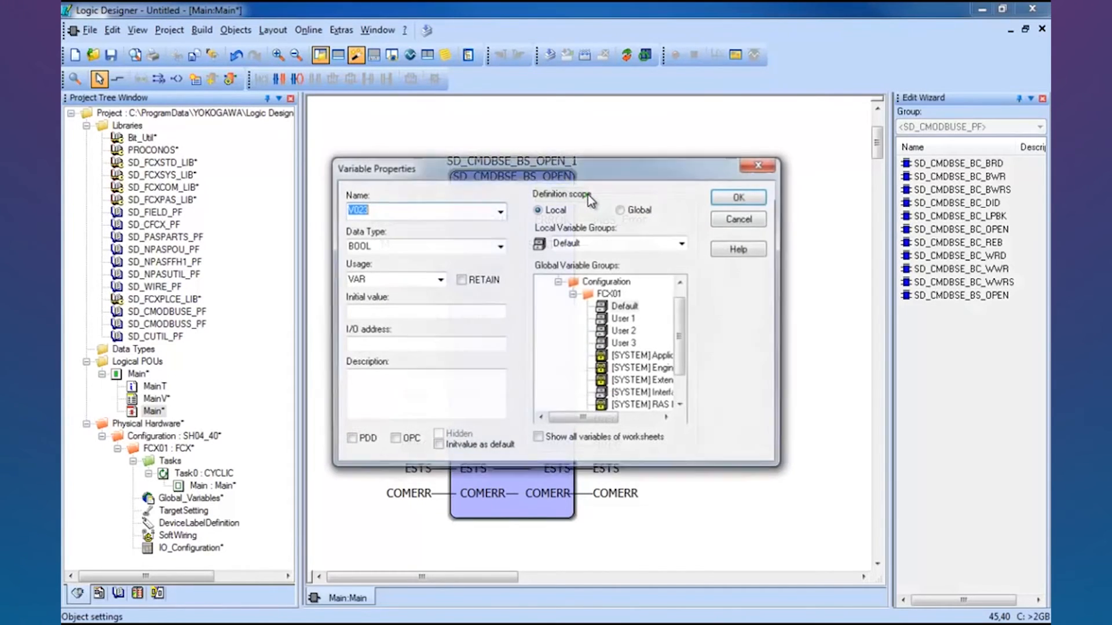
text(M)
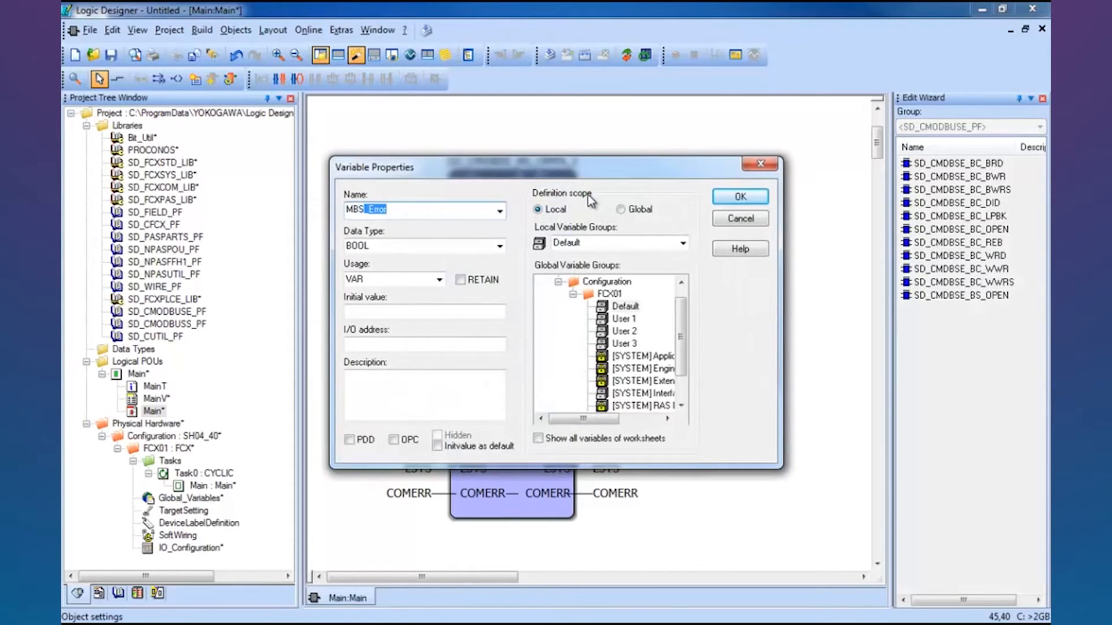
text(BS_VBalid)
click(722, 197)
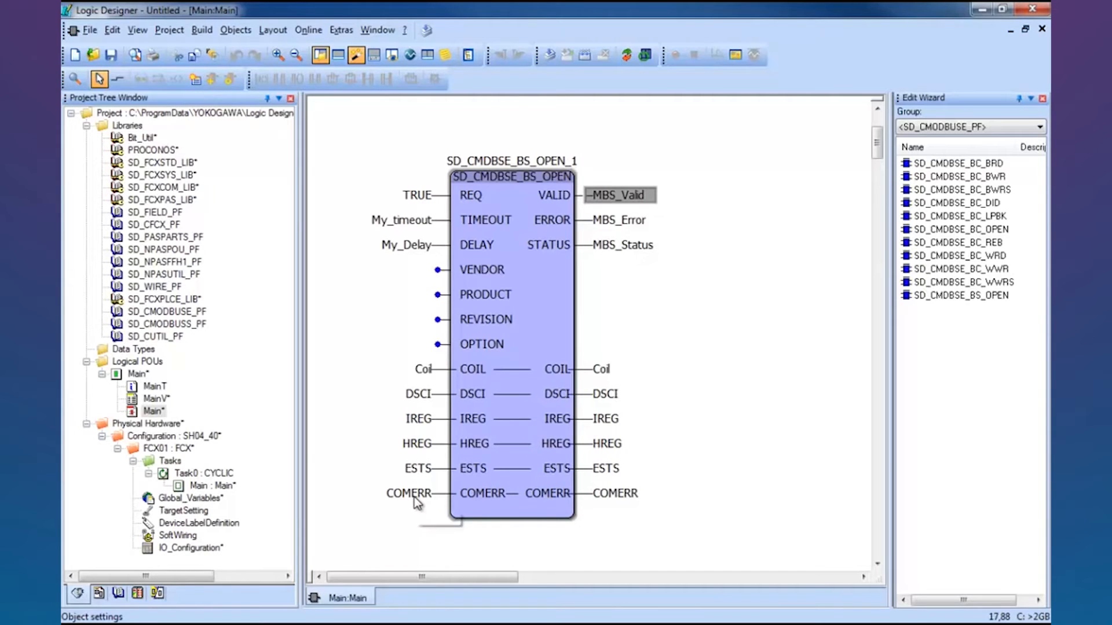
Step: Enable the PDD and OPC options for the ESTS and COMERR variables
scroll(493, 519, down, 2)
double_click(418, 419)
click(350, 440)
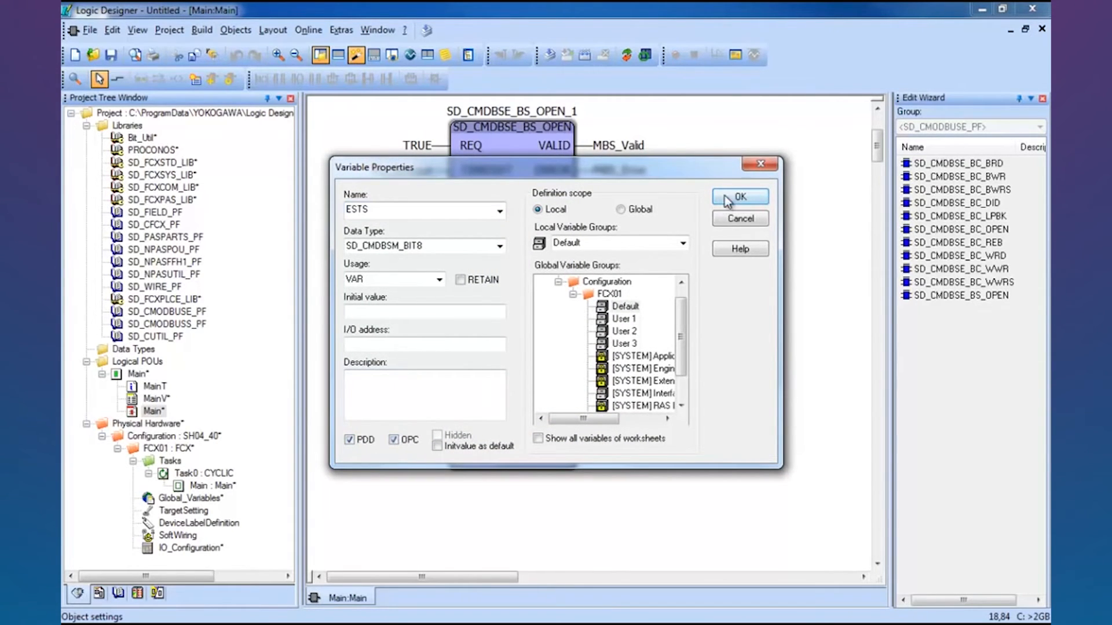
click(731, 199)
double_click(421, 444)
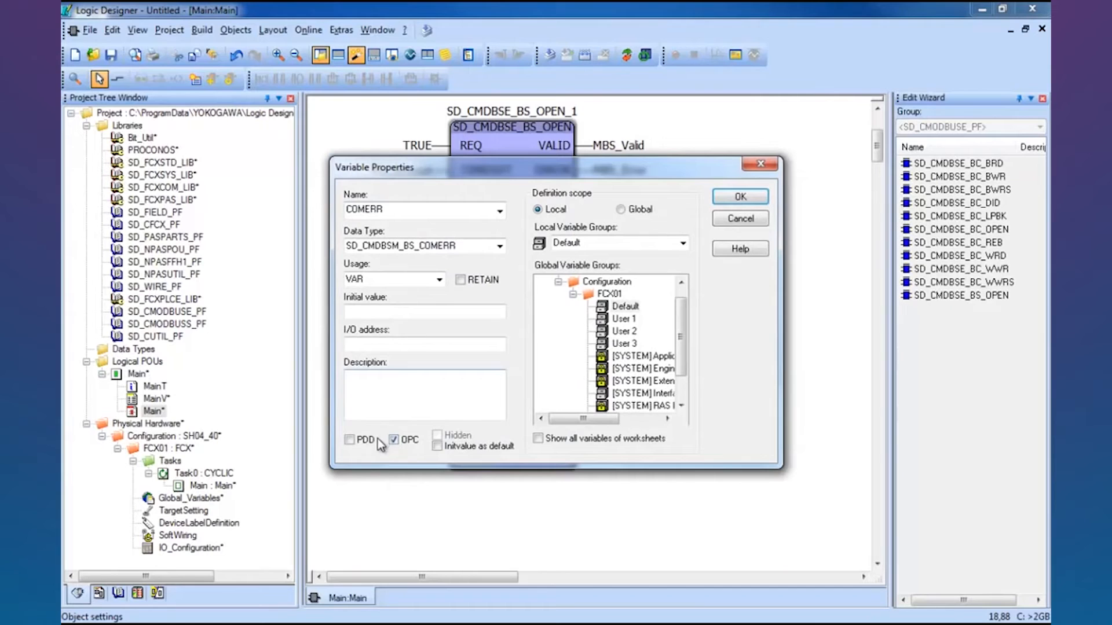
click(350, 440)
click(730, 199)
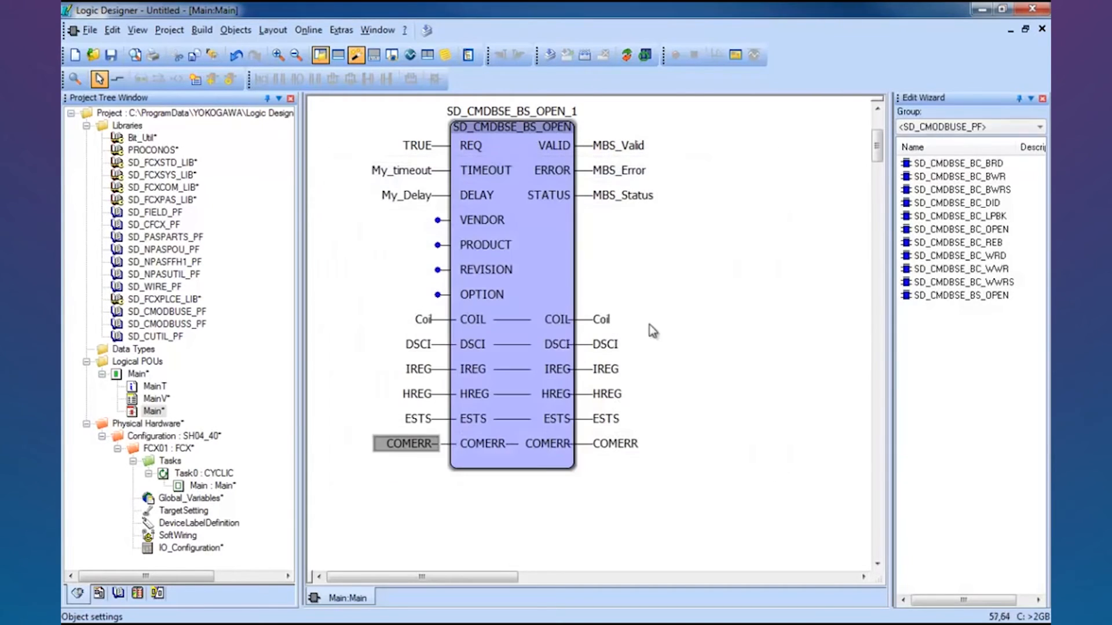
Step: Place a new unconnected variable named my_Coil in the empty worksheet area below the block
scroll(575, 479, down, 1)
click(377, 497)
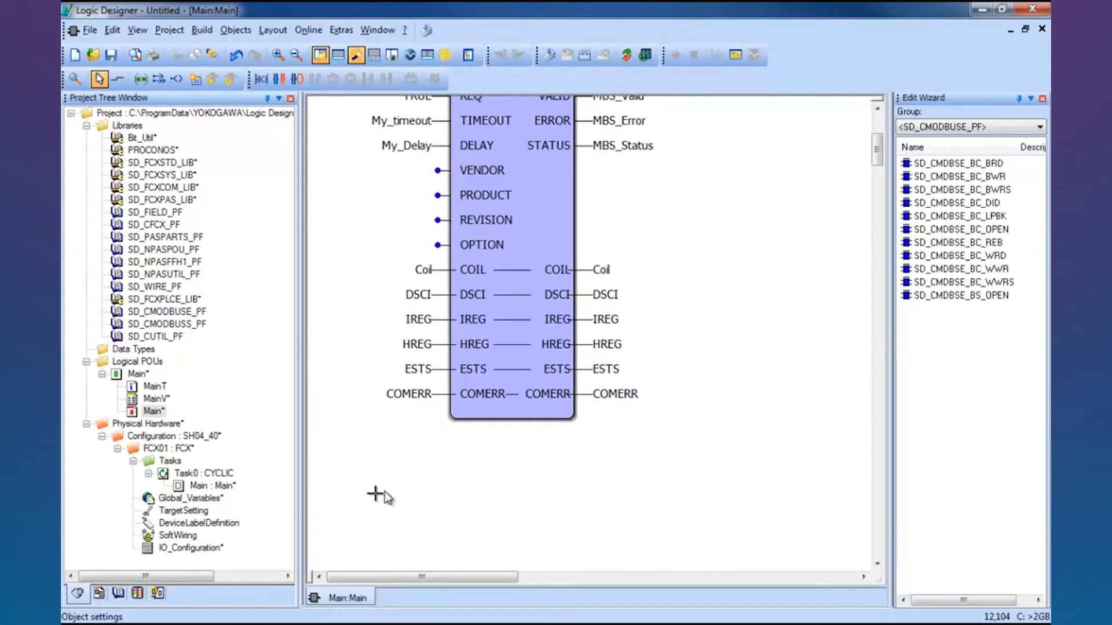
click(376, 494)
text(my_Coi)
key(Return)
click(757, 197)
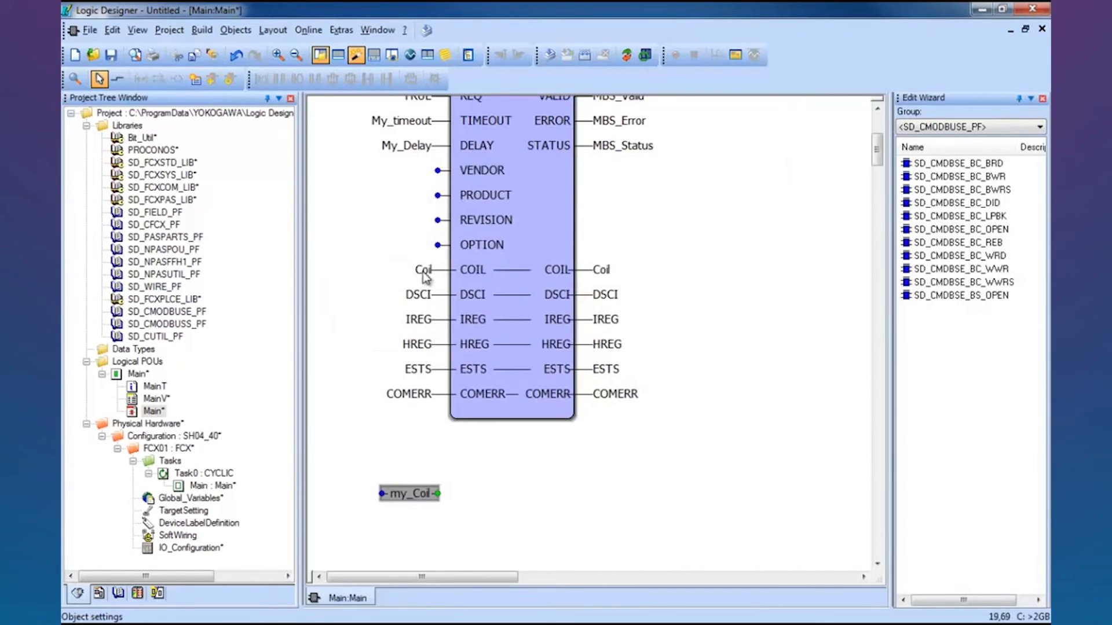
Step: Copy the block's Coil input variable into the empty area beside my_Coil
click(425, 268)
drag(425, 267, 555, 489)
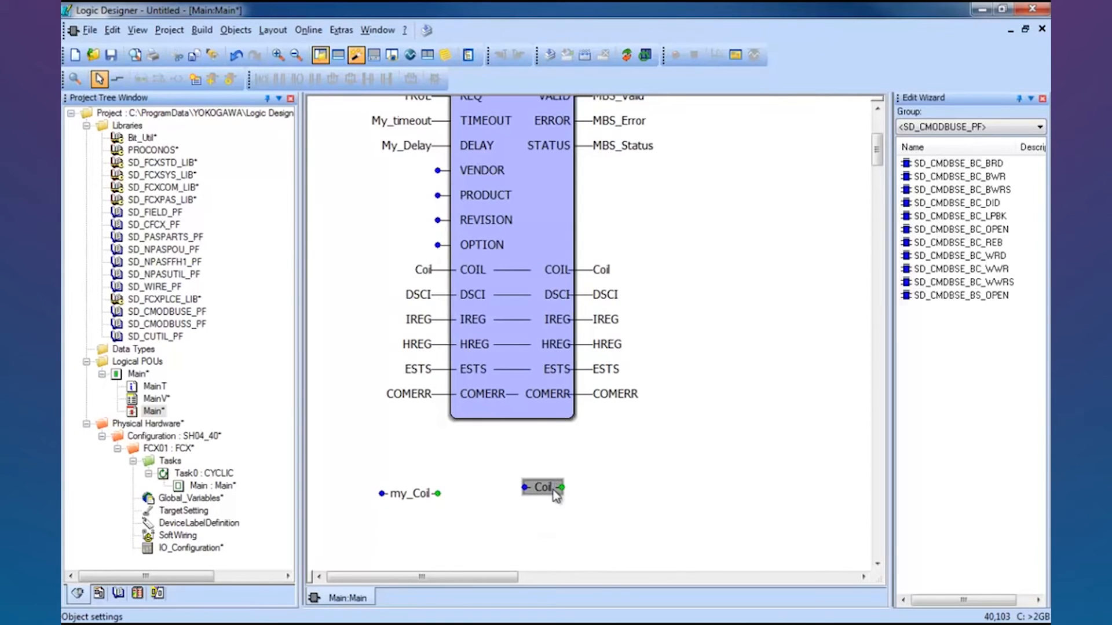
Step: Rename the copied Coil variable to Coil[100] and connect the my_Coil output to it
double_click(555, 489)
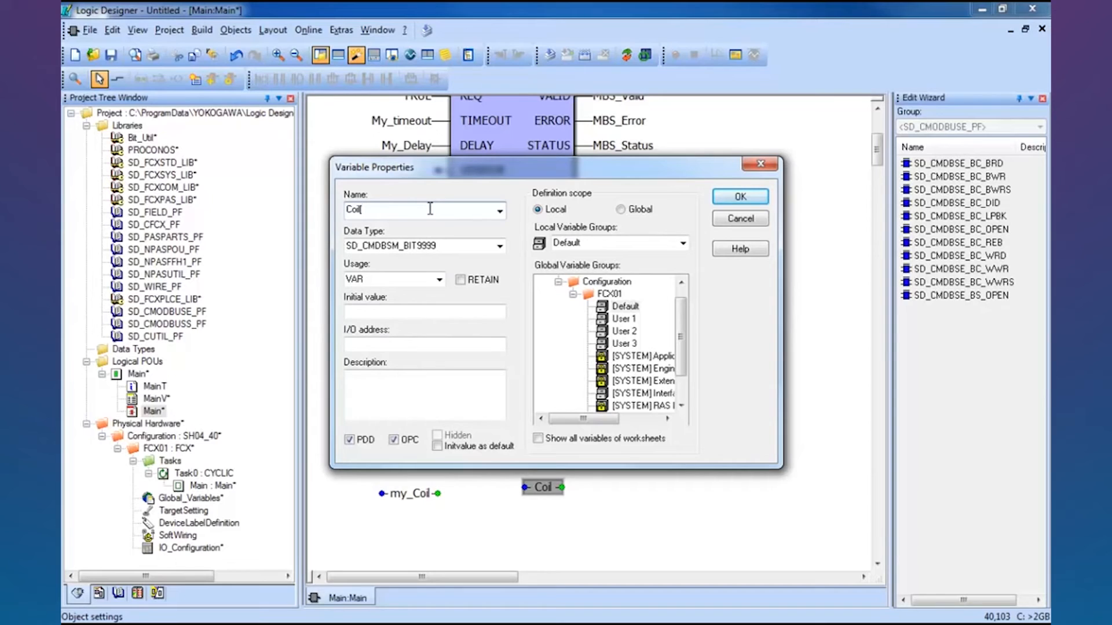
text([100])
click(739, 197)
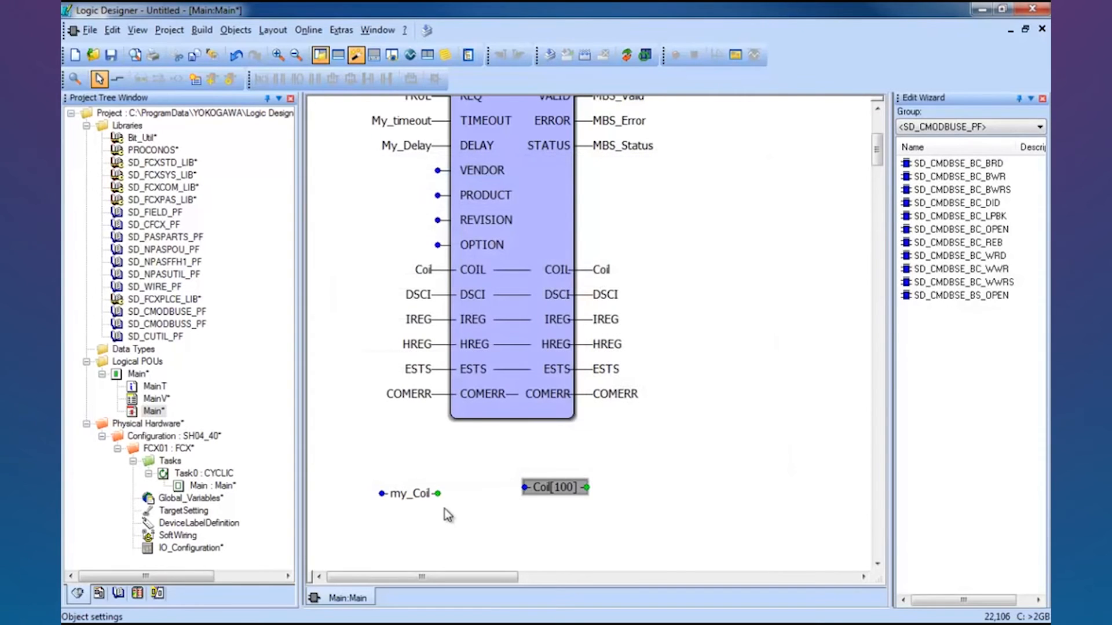
drag(439, 494, 540, 493)
click(629, 496)
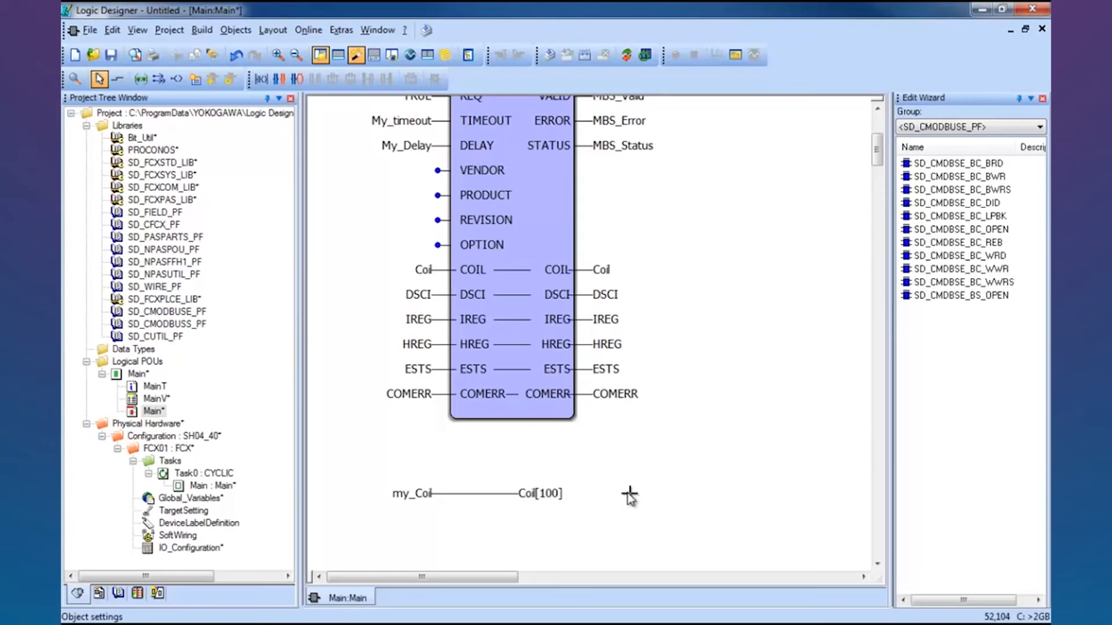
Step: Build the project and examine the reported build errors
click(586, 55)
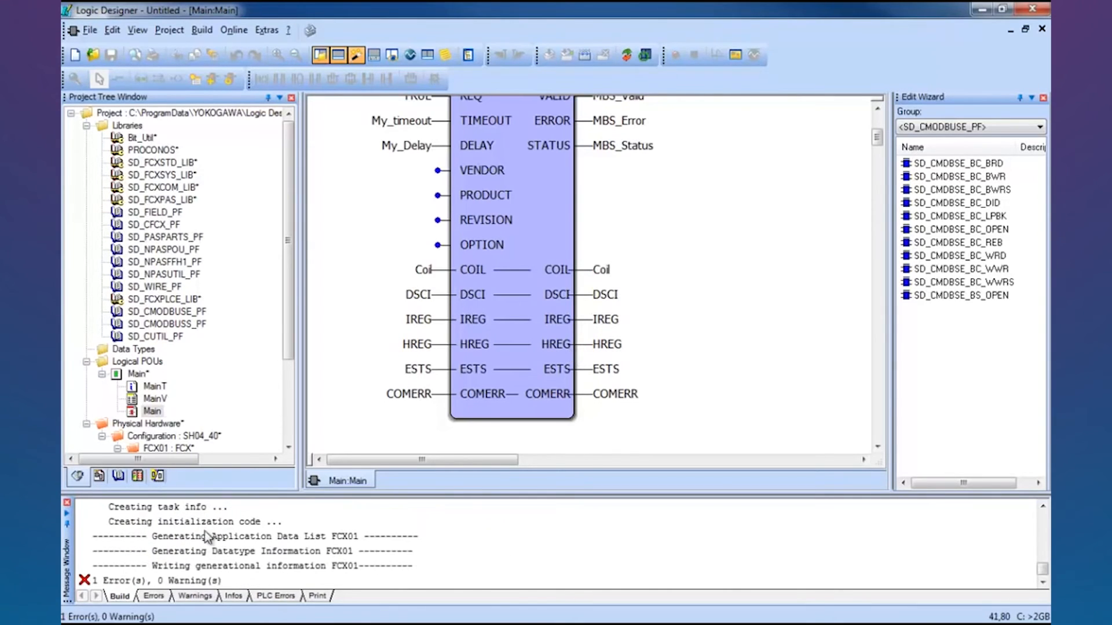
click(158, 597)
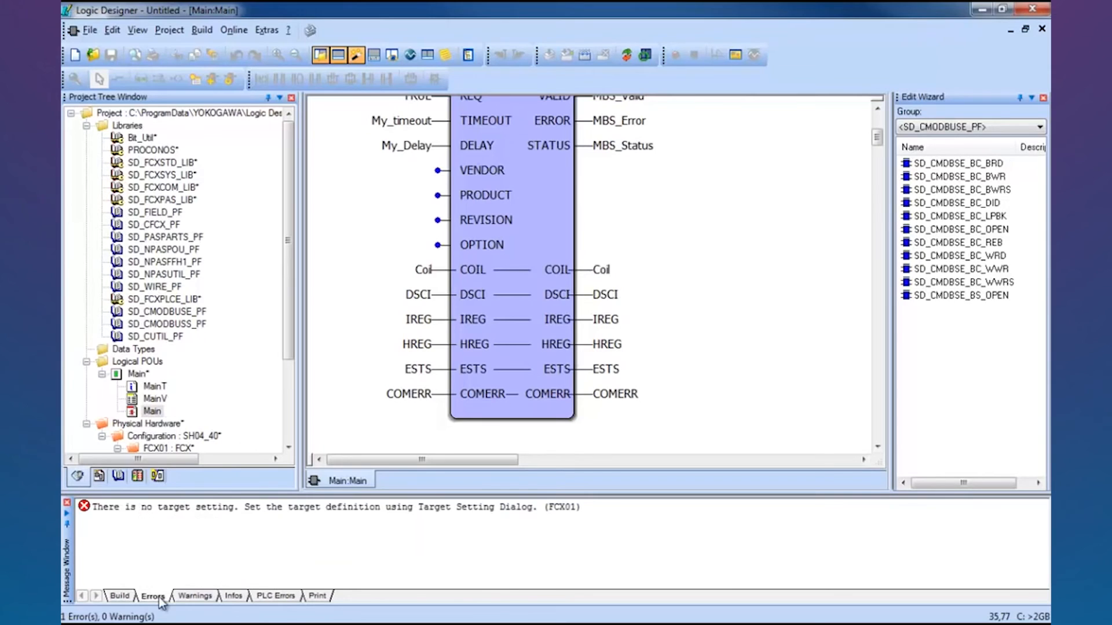
click(198, 515)
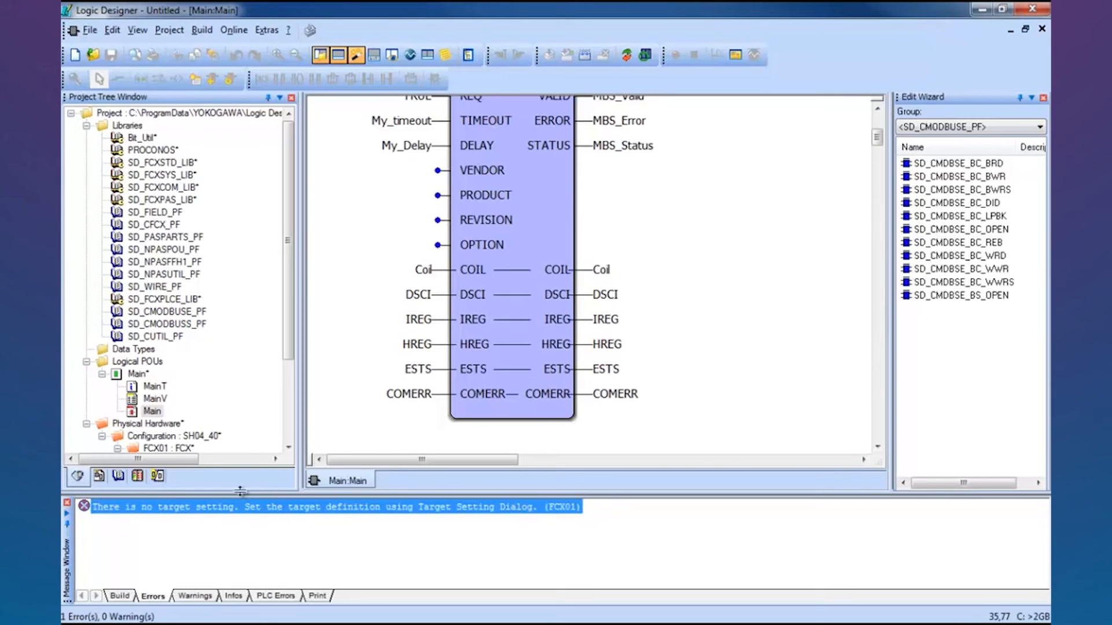
click(381, 369)
scroll(749, 206, up, 2)
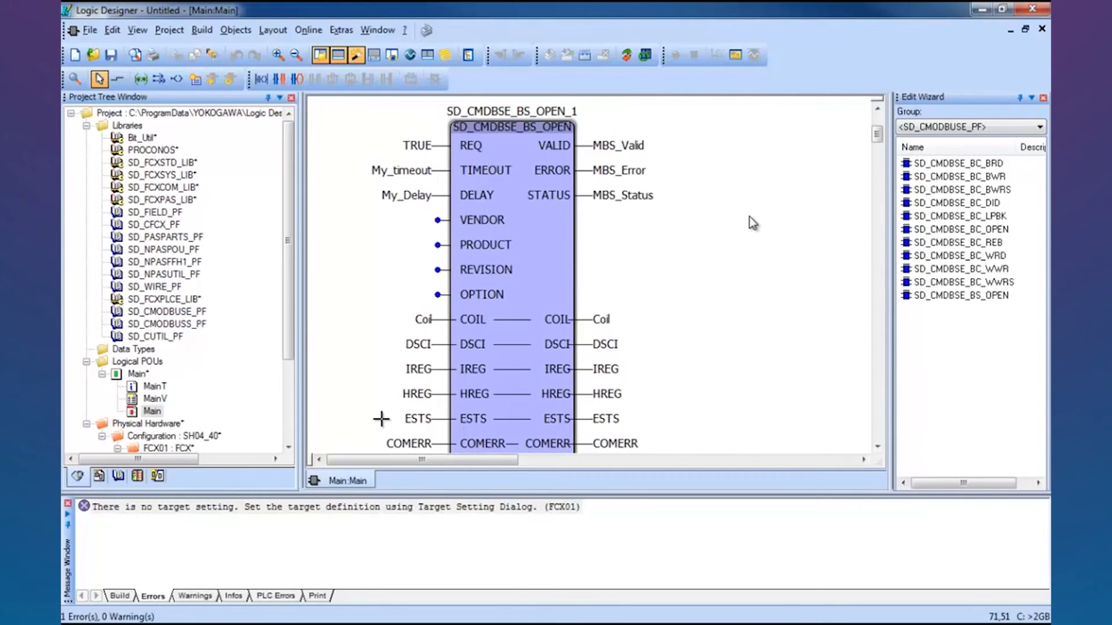
Step: Set the FCX01 target's host name/IP address to 192.168.1.110 and rebuild the project
drag(290, 295, 291, 365)
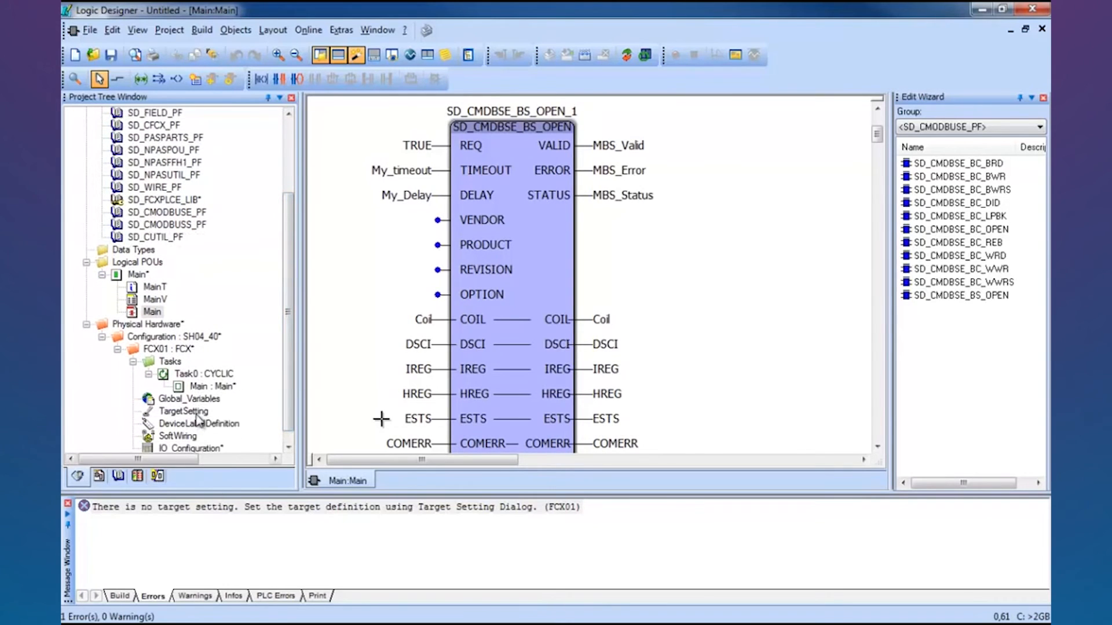
double_click(176, 411)
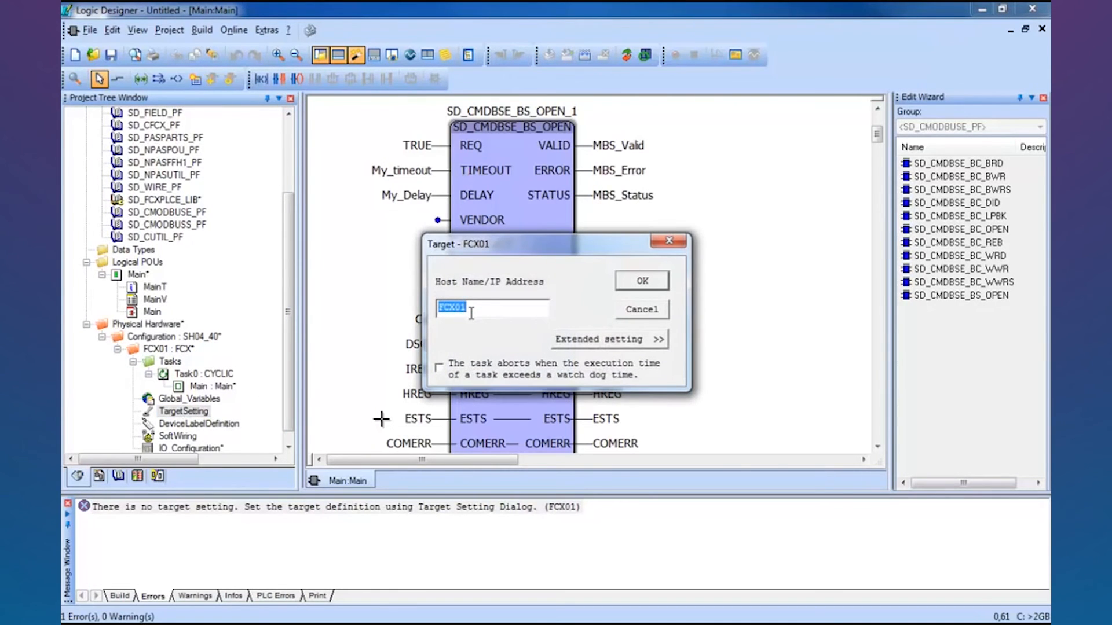
text(192.168.1.110)
click(640, 282)
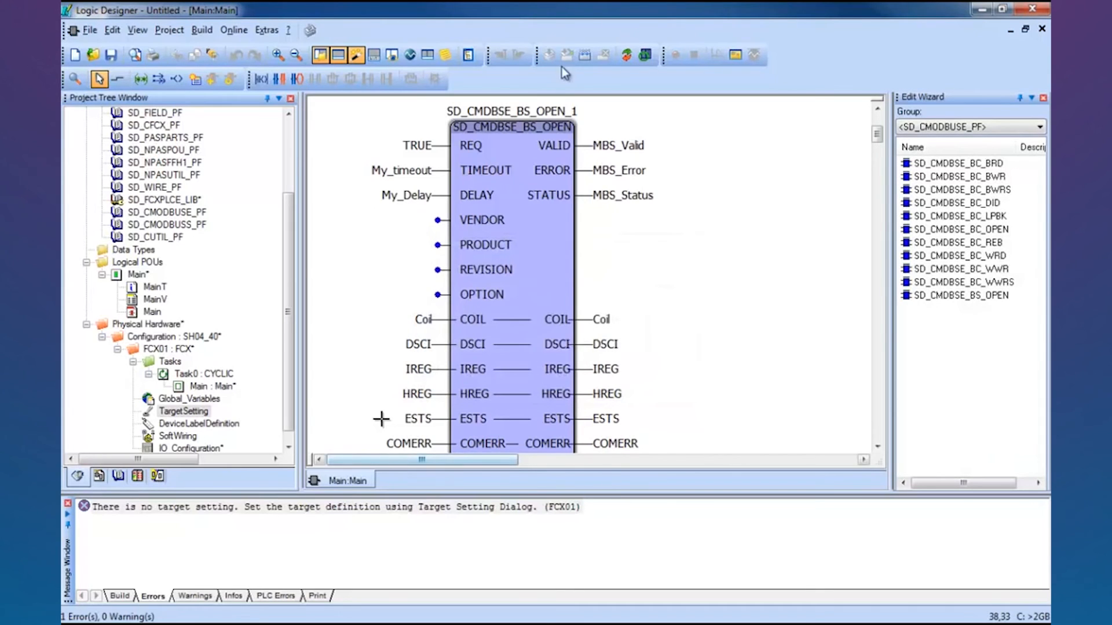
click(585, 55)
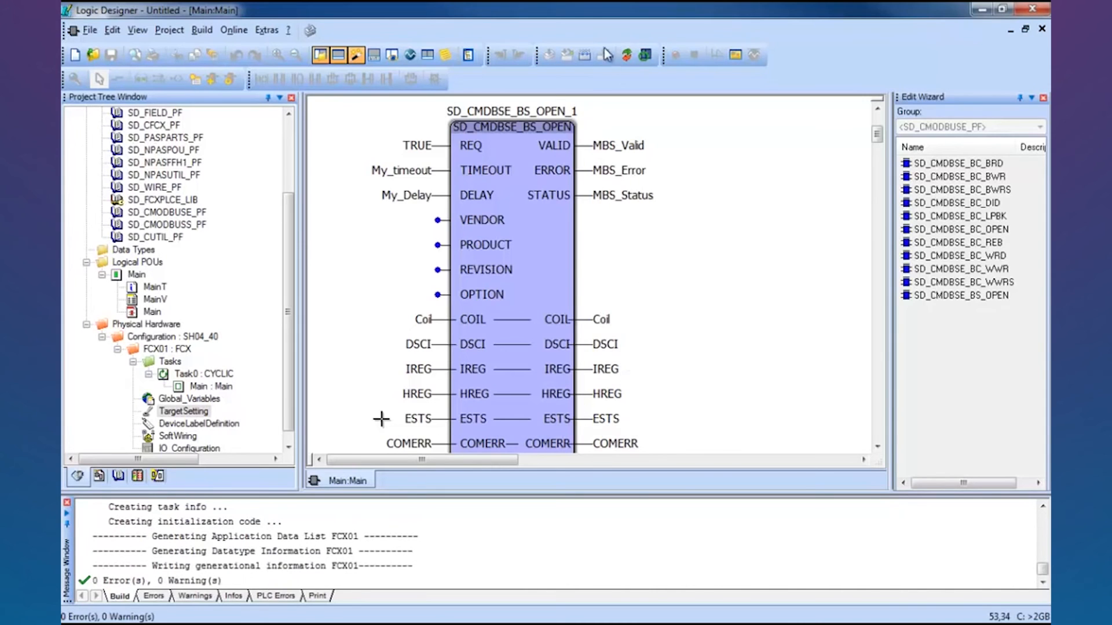
Step: Download the project to the FCX01 controller, allowing the running PLC to be stopped
click(645, 56)
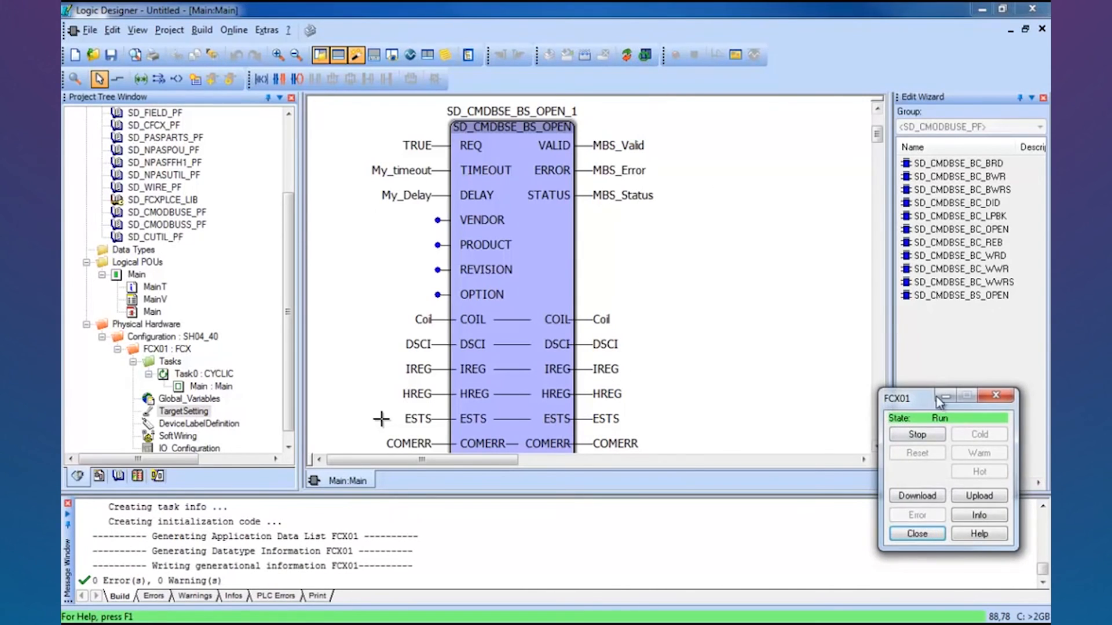
drag(939, 400, 779, 157)
click(757, 253)
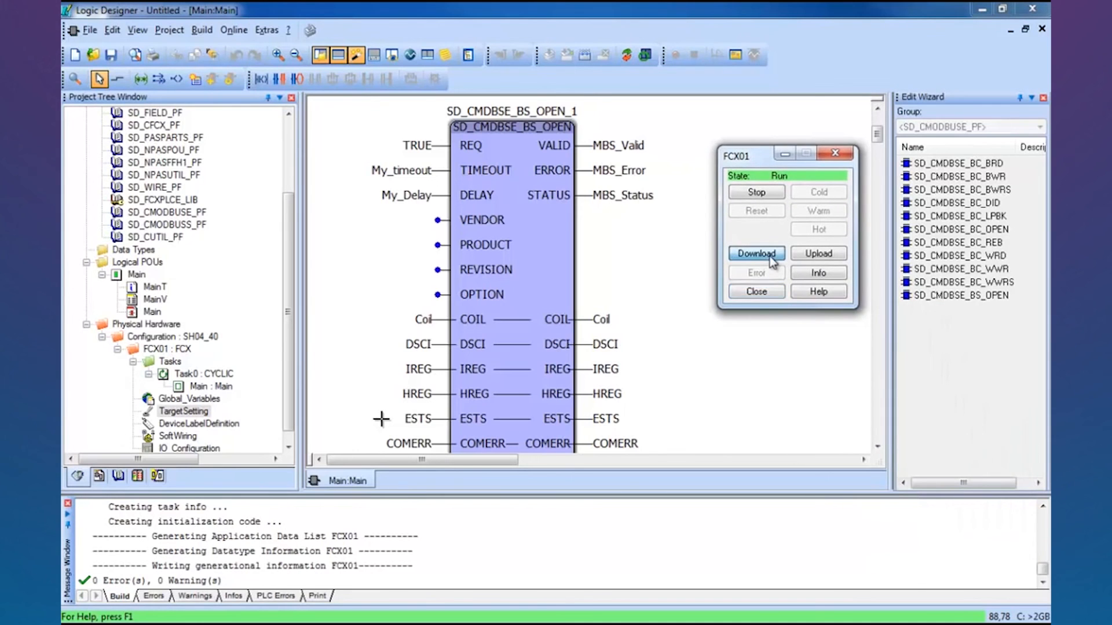
click(262, 121)
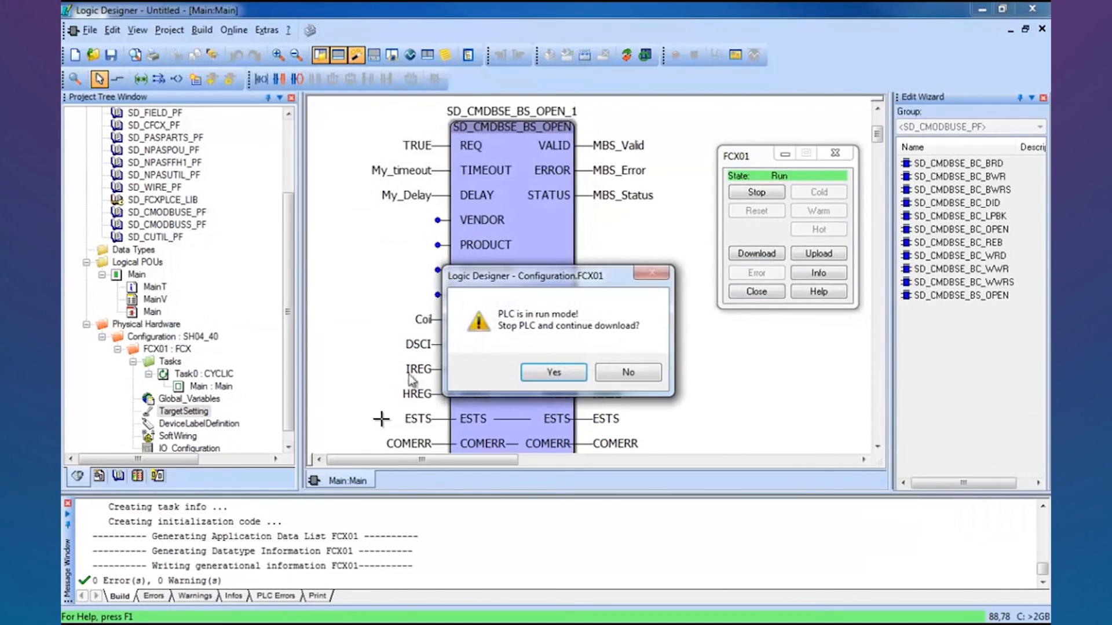
click(544, 373)
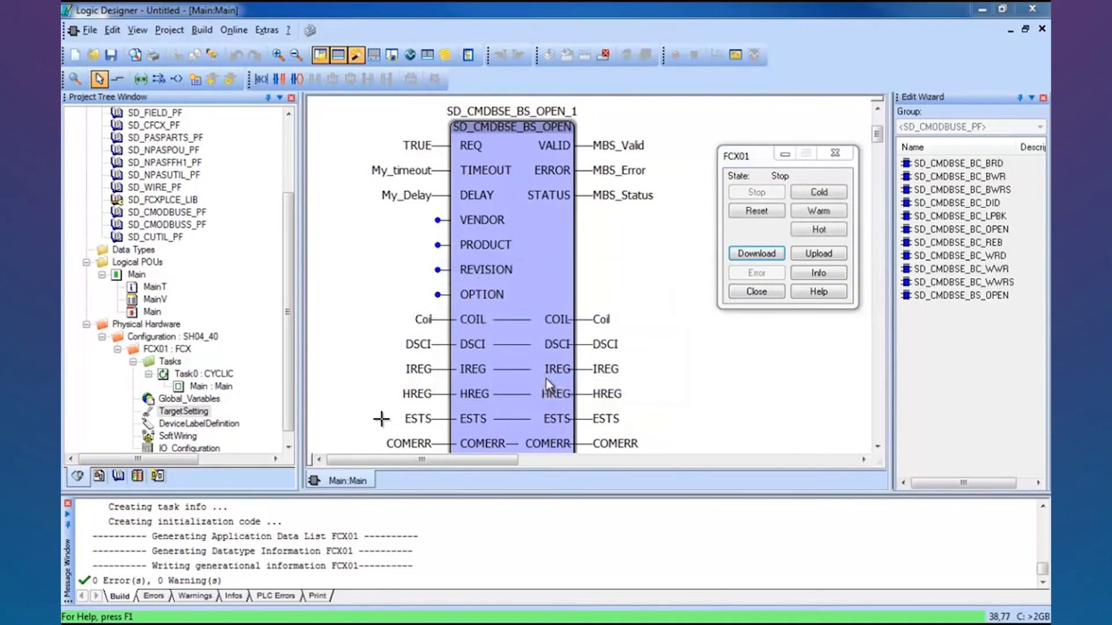
click(547, 379)
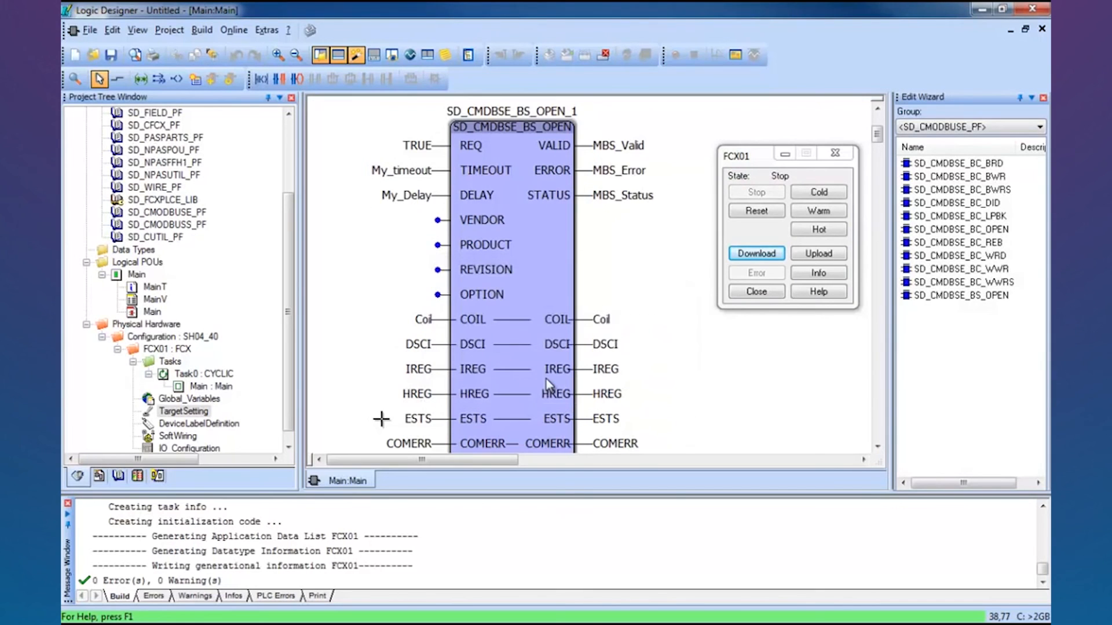